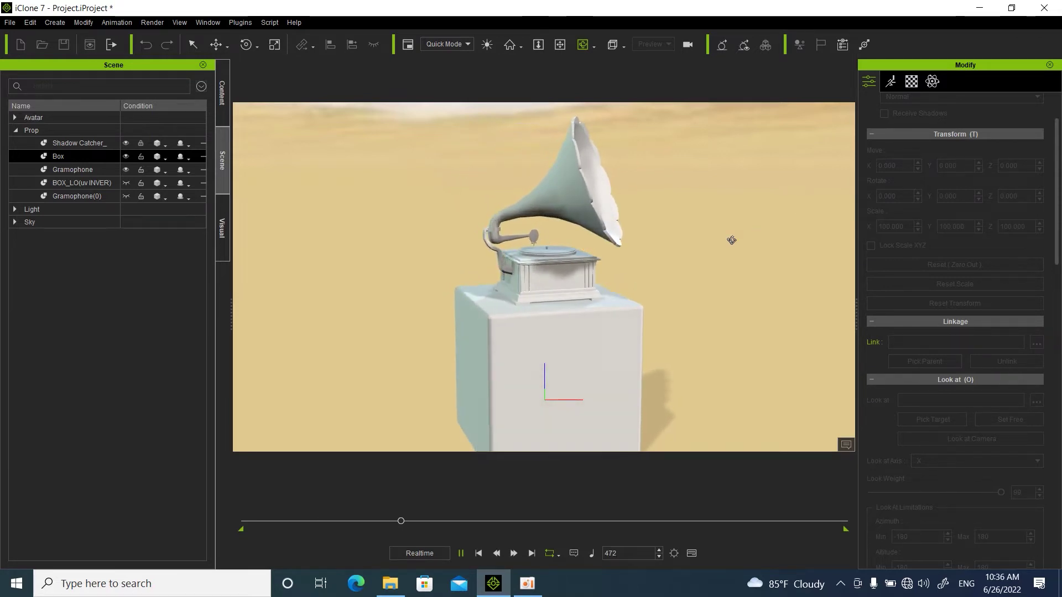
Step: Remove all object animation from the box and play the scene from the first frame to check it
click(479, 554)
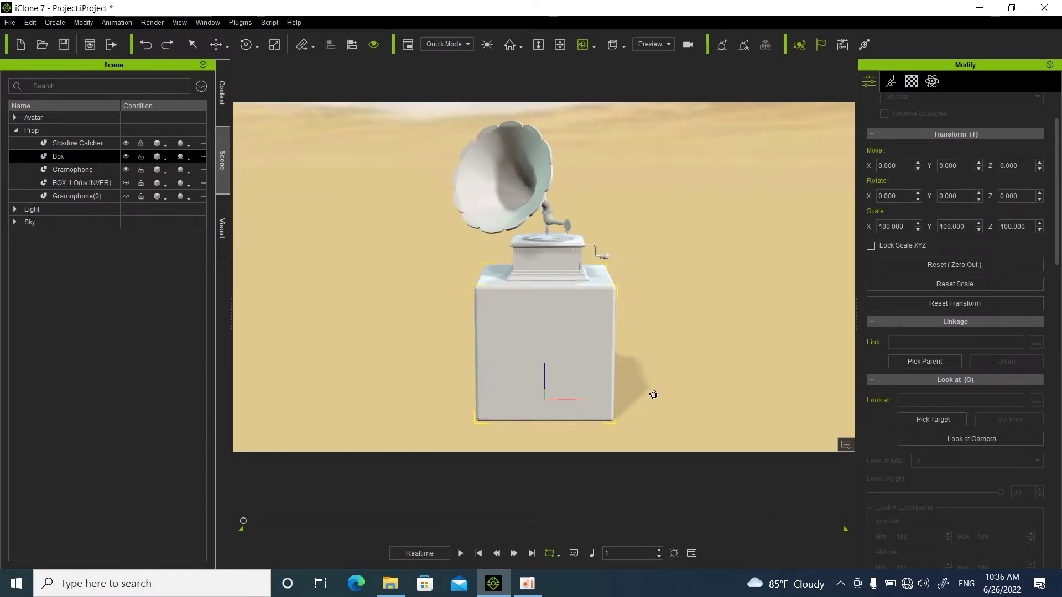
click(303, 45)
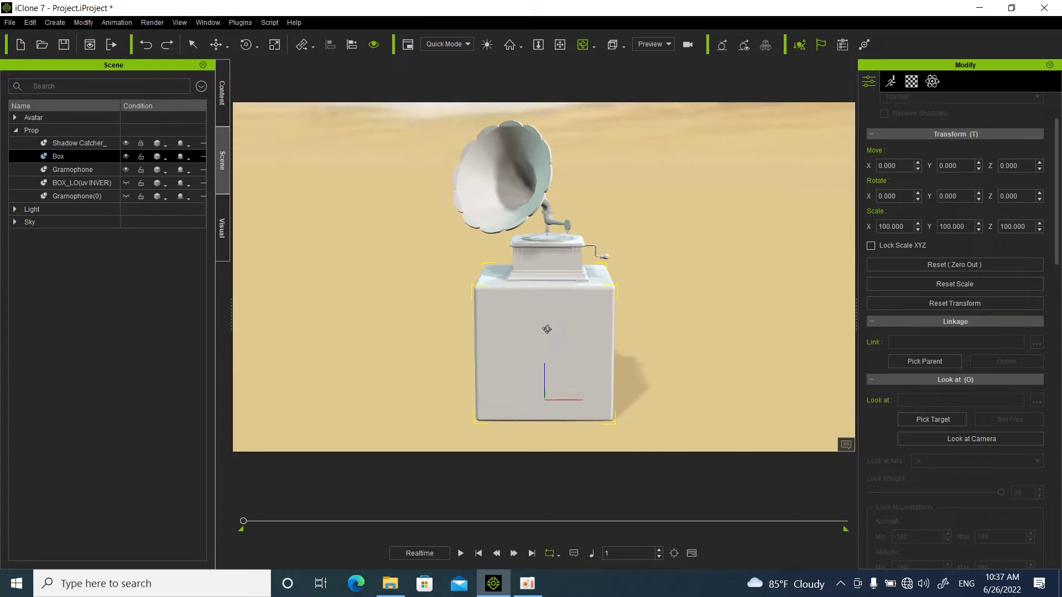
click(217, 47)
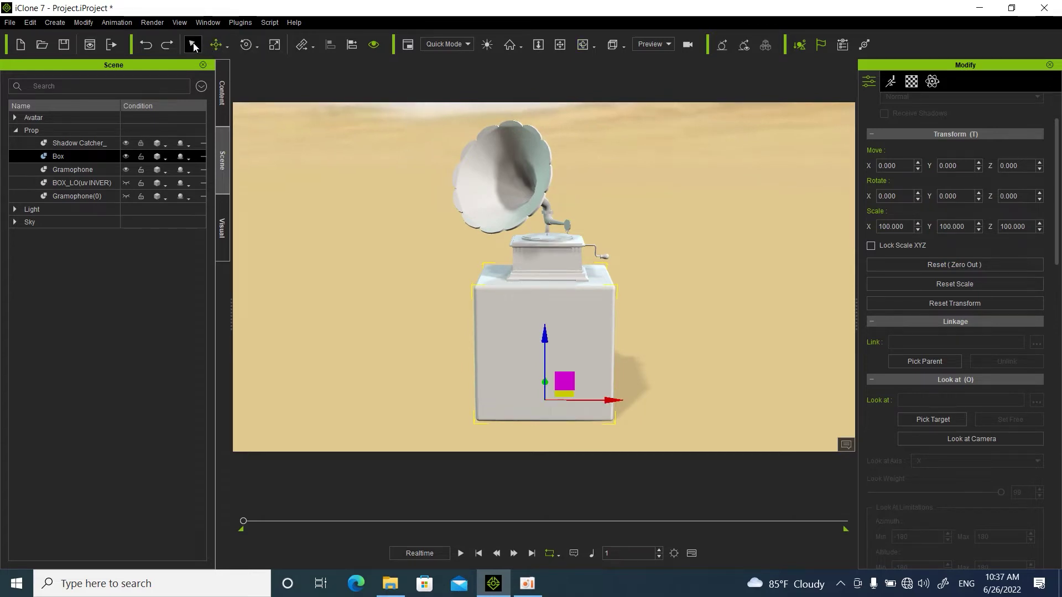
click(193, 45)
right_click(536, 307)
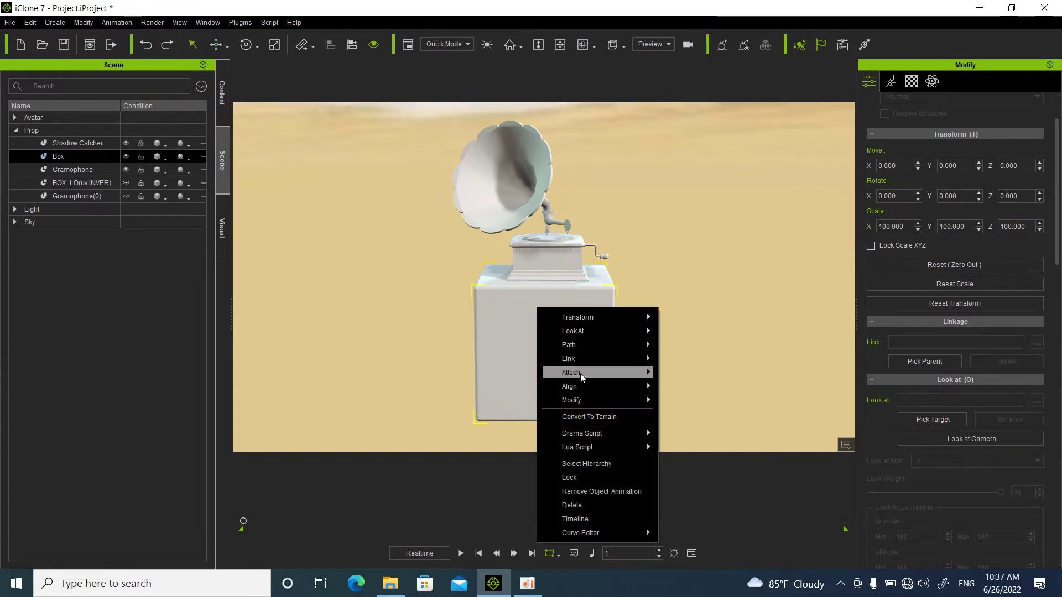
click(603, 492)
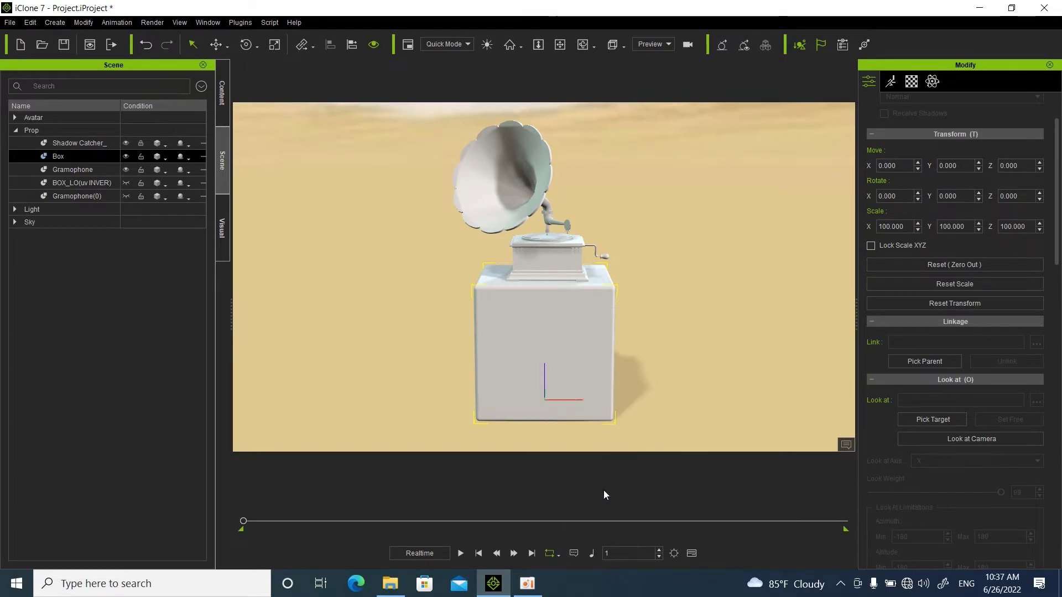
click(460, 554)
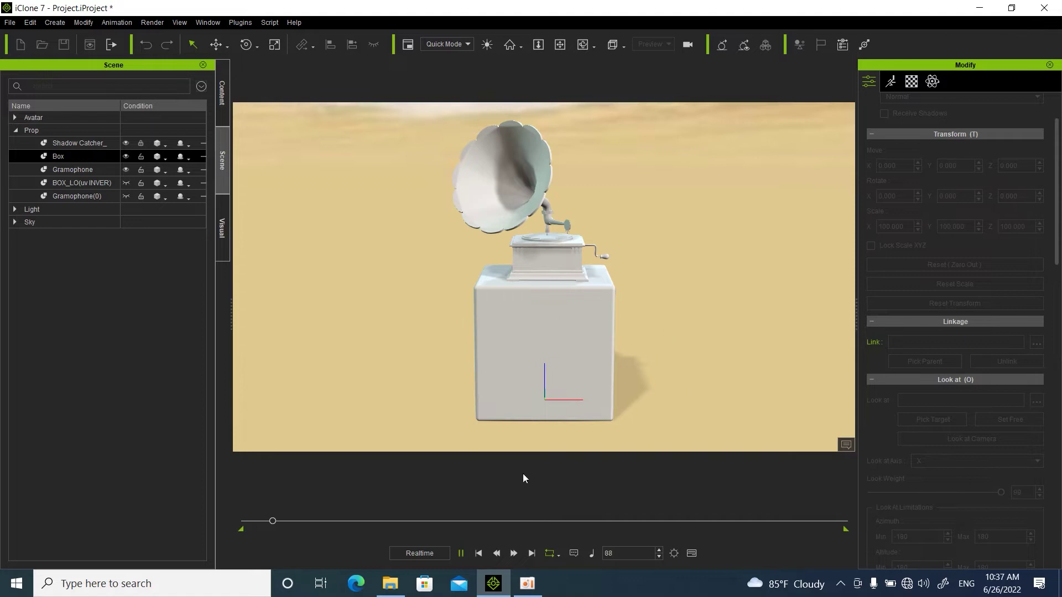
click(477, 554)
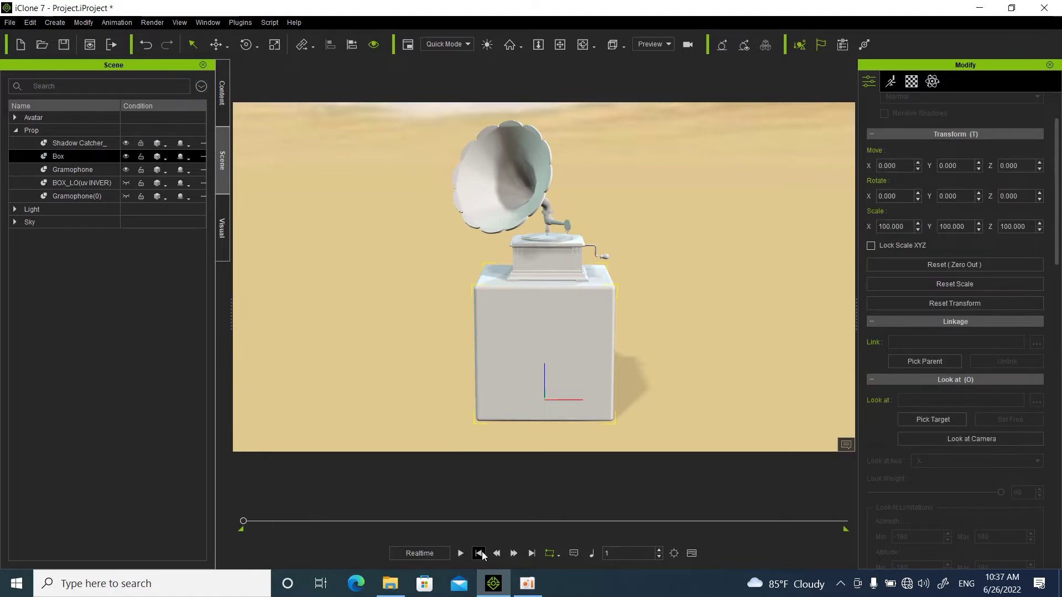
Step: Unlink the gramophone from the box beneath it
right_click(552, 296)
click(536, 249)
click(510, 189)
right_click(509, 186)
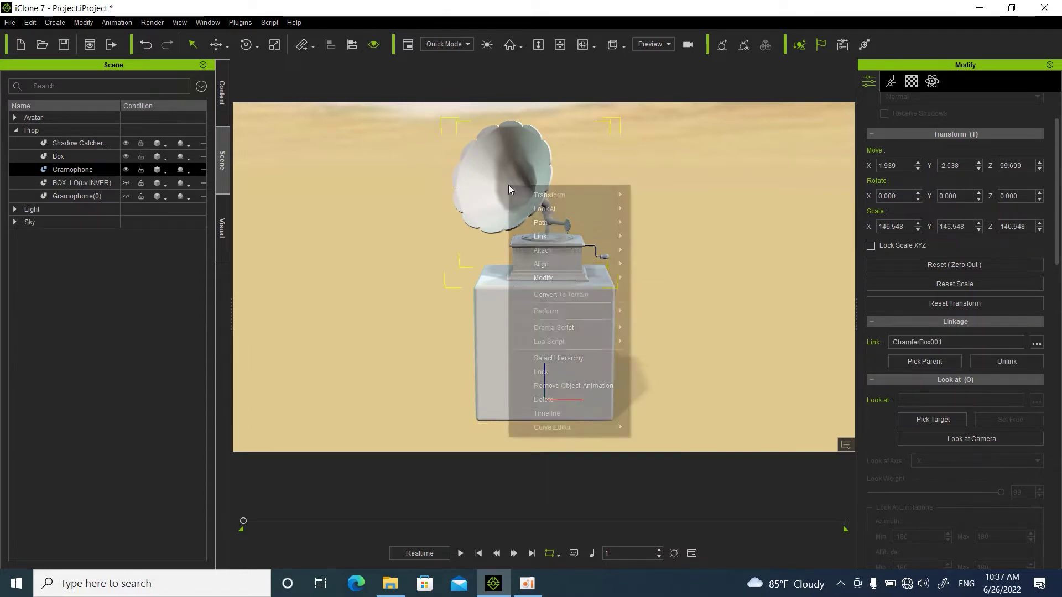
mouse_move(553, 240)
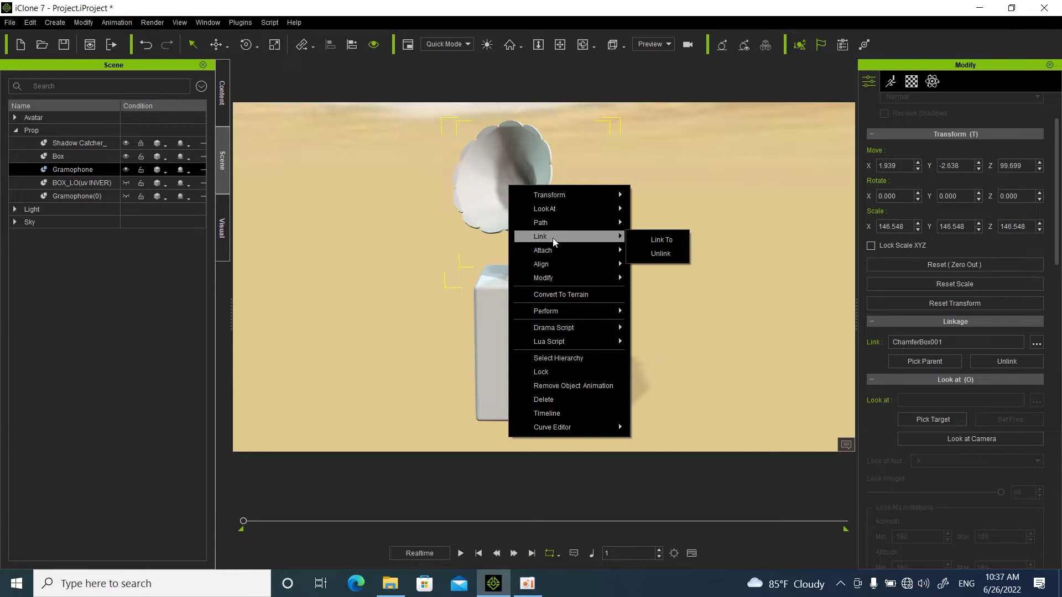
click(661, 254)
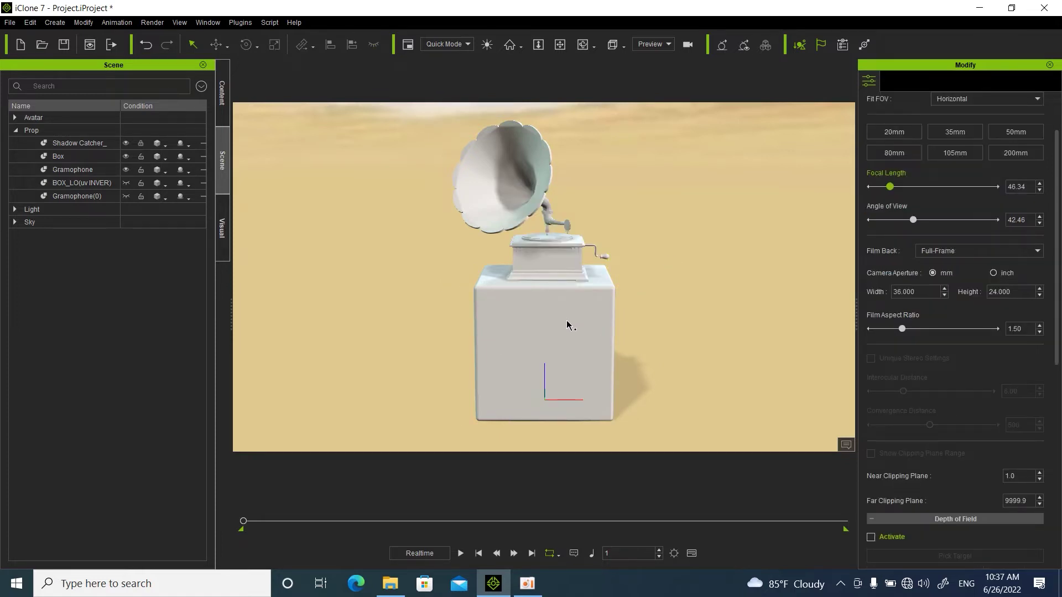
Step: Test moving the unlinked box to about X -99.5, Y 9.6, and zero out its transform
click(519, 319)
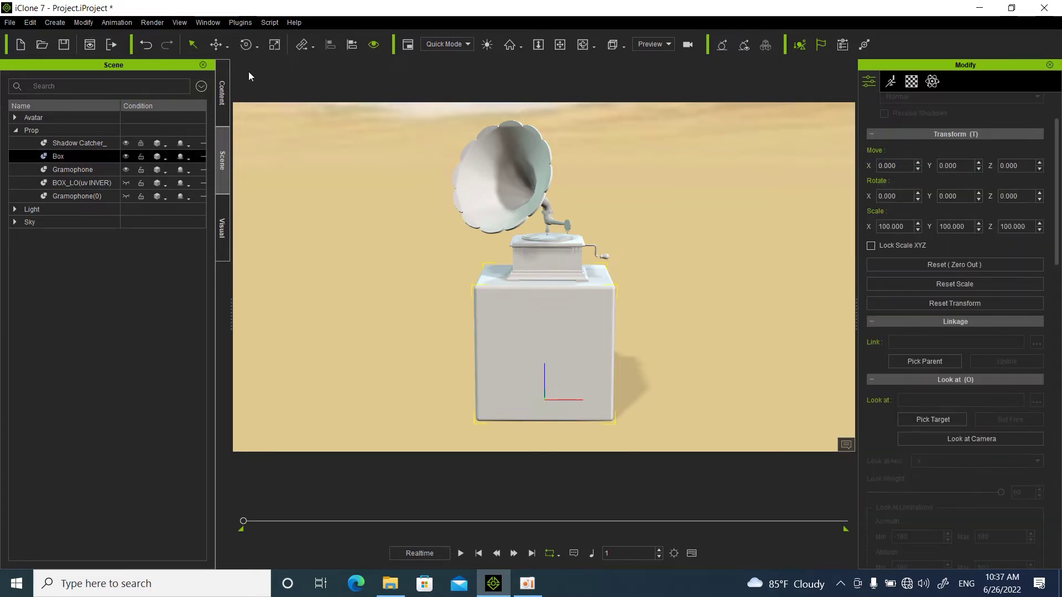
click(216, 44)
drag(565, 395, 444, 390)
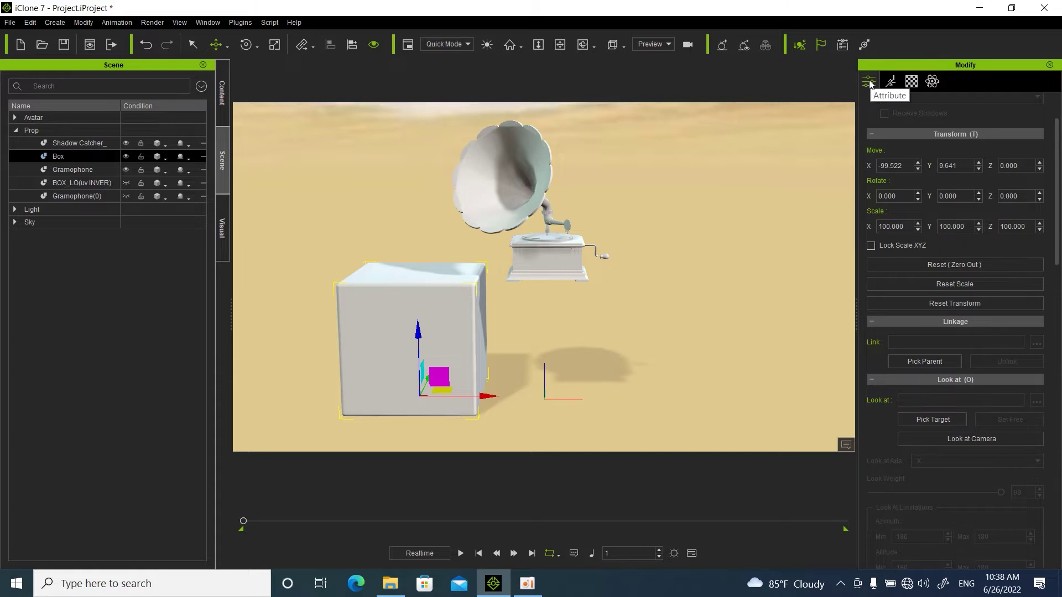
click(961, 264)
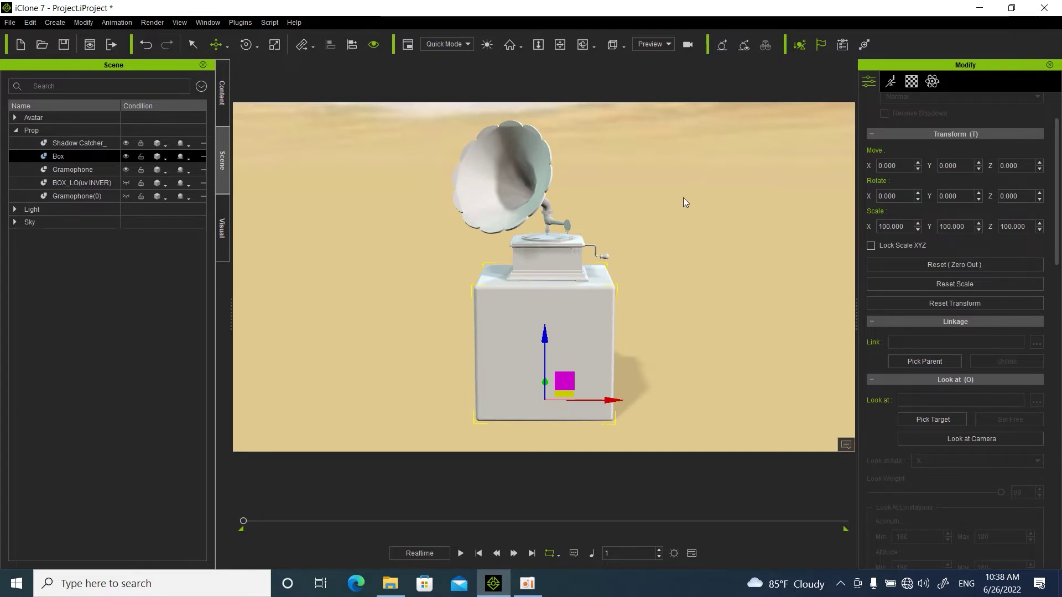
Step: Link the gramophone to the box as its parent
click(487, 187)
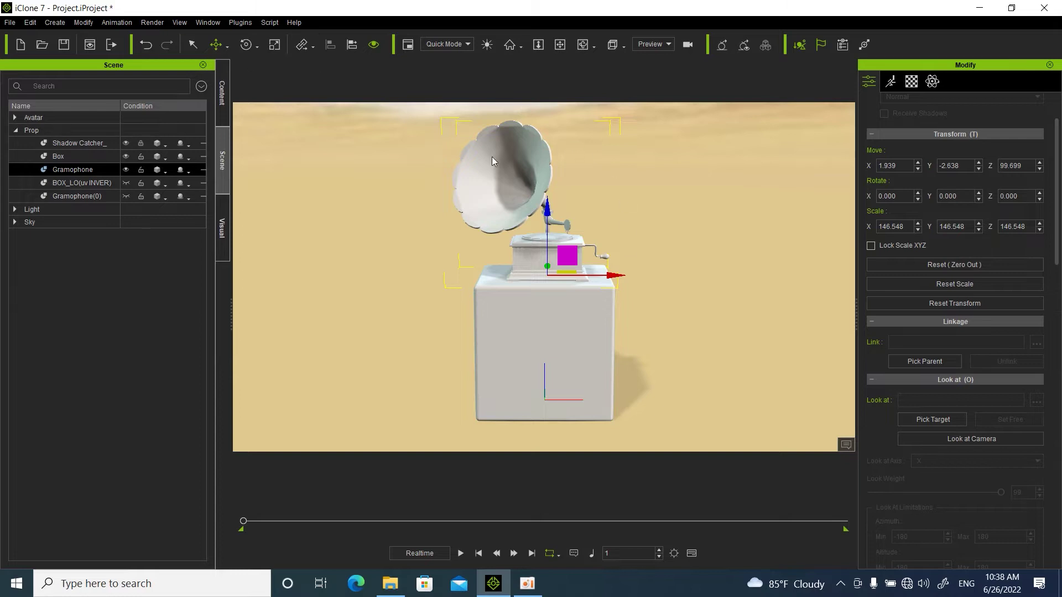
right_click(488, 184)
mouse_move(519, 242)
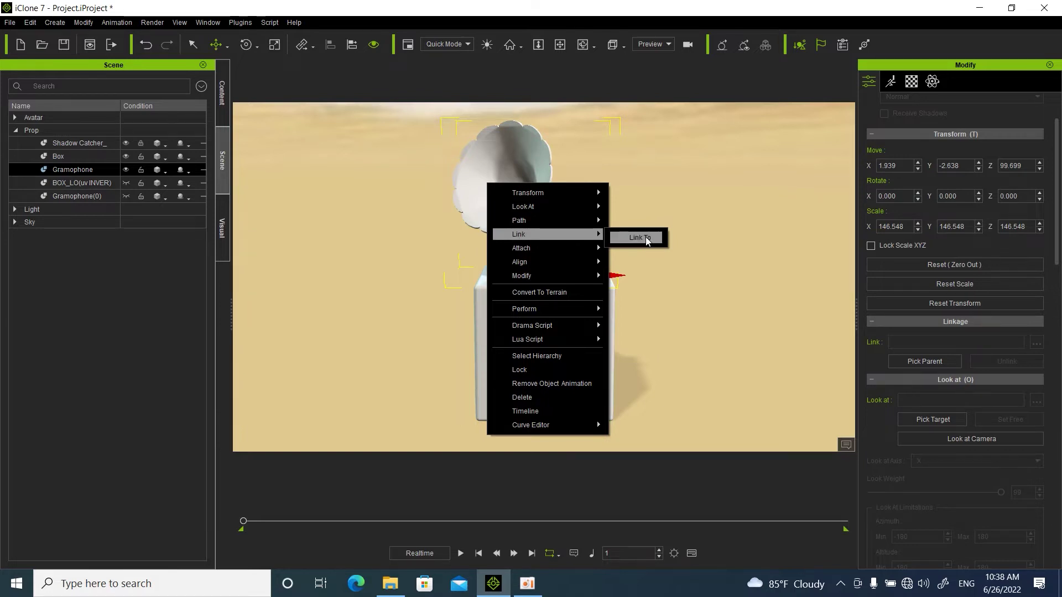
click(641, 239)
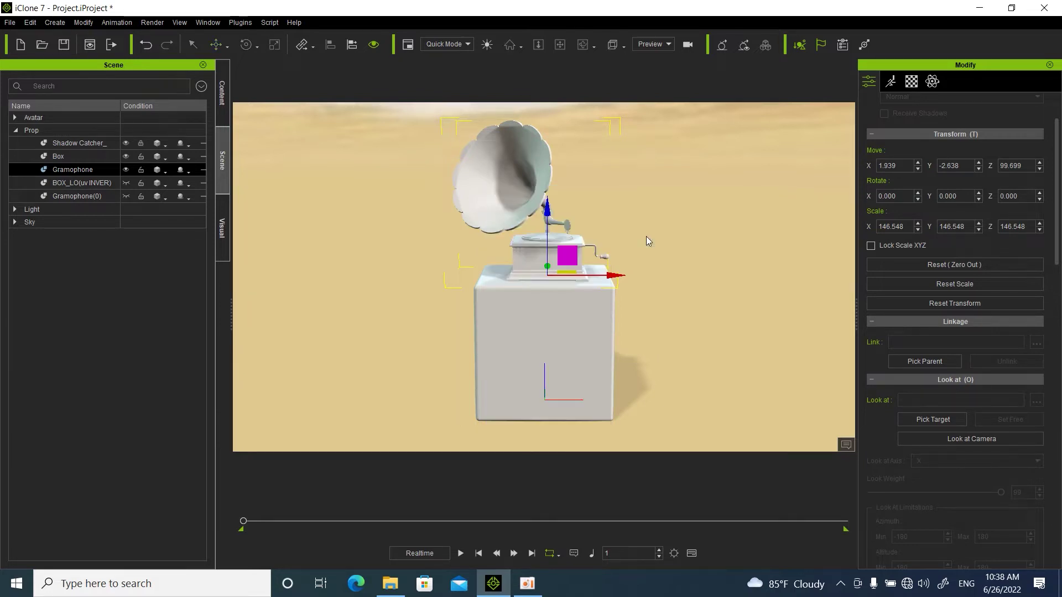
click(534, 338)
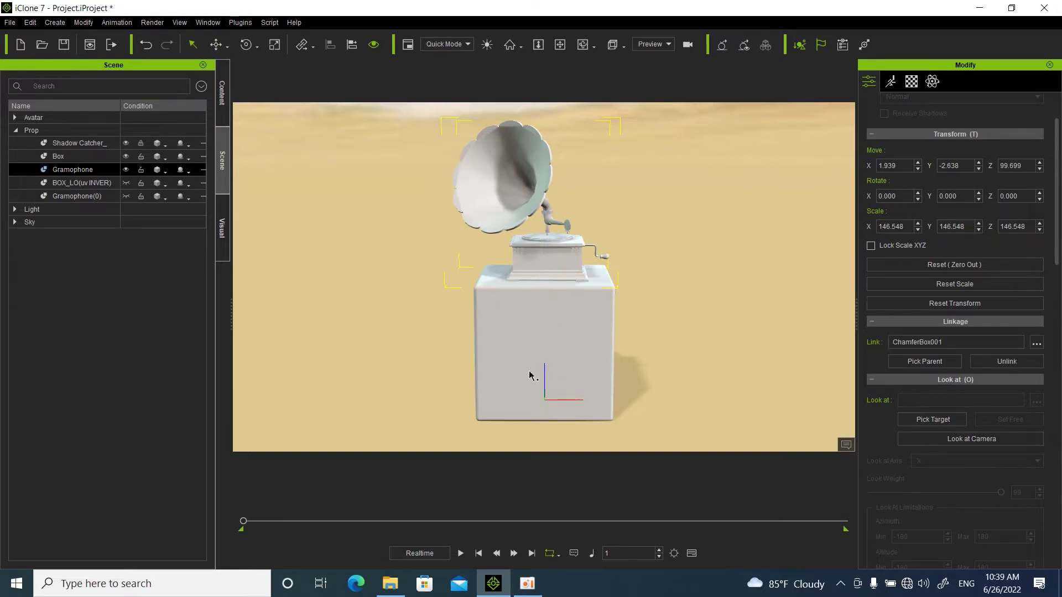
Step: Test moving the parent box to about X -104.2, Y 2.3, and zero out its transform
click(553, 362)
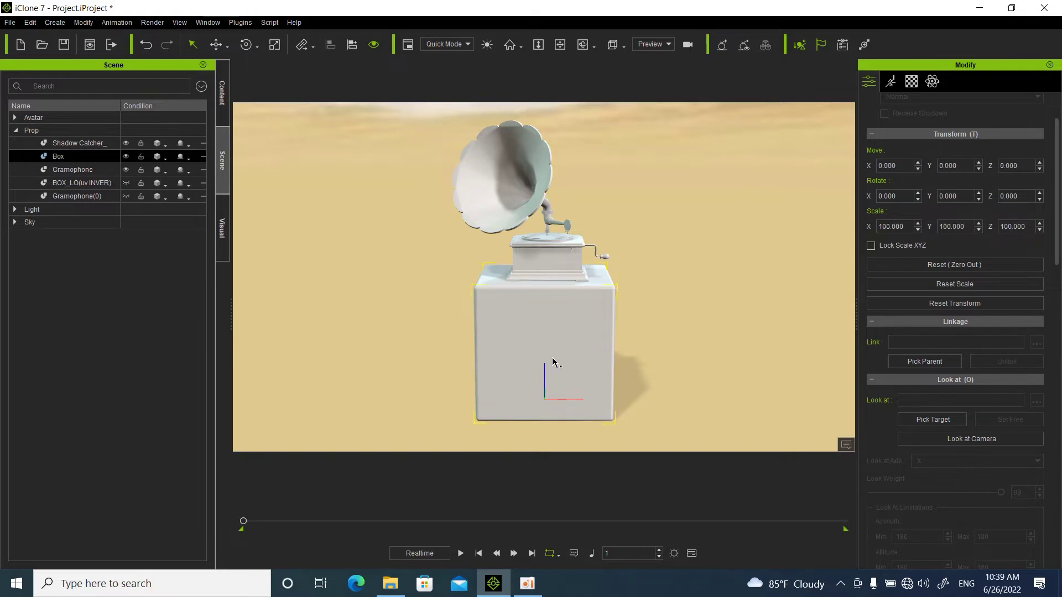
click(216, 46)
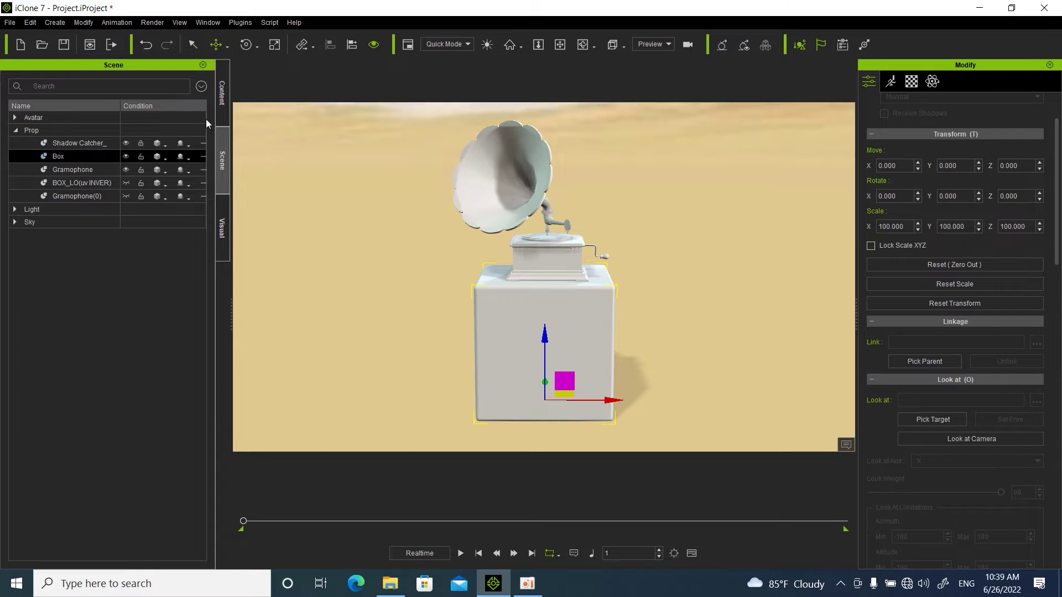
drag(574, 394, 445, 391)
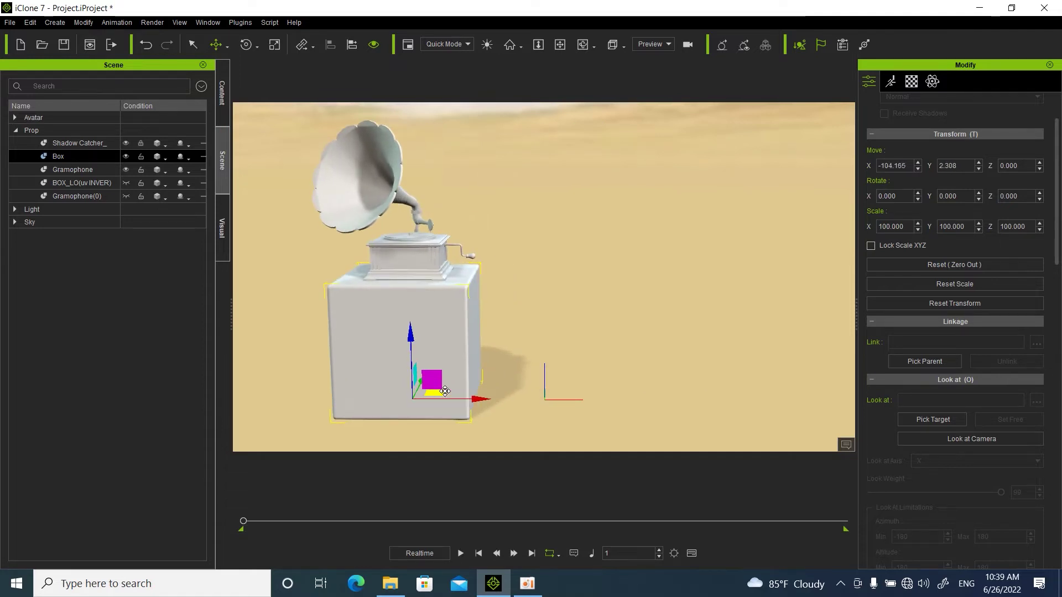
click(988, 266)
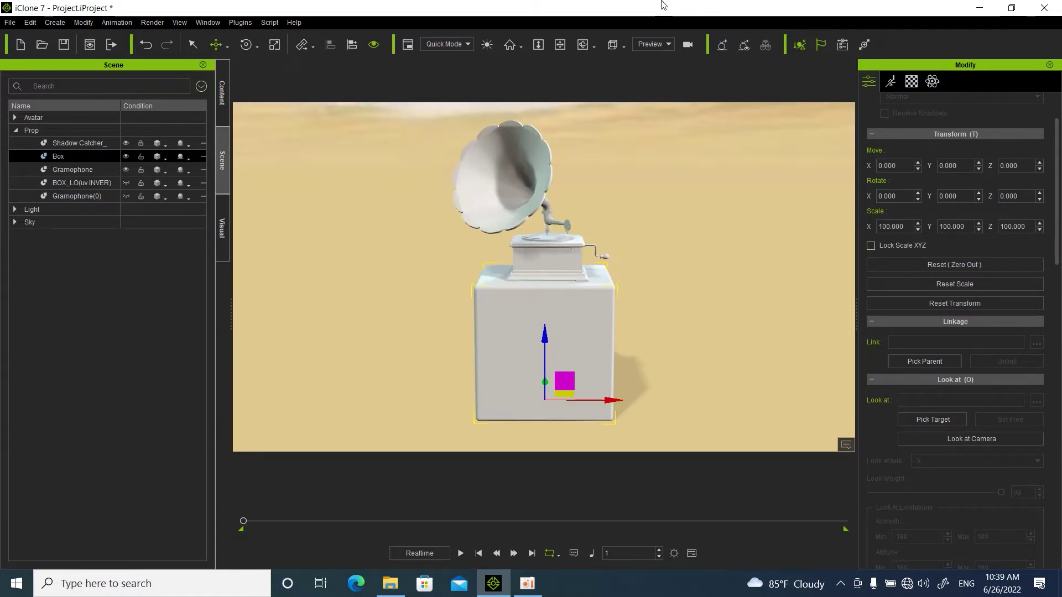
Step: Test rotating the parent box to about X -24, Y 12.1 degrees, and zero out its transform
click(244, 46)
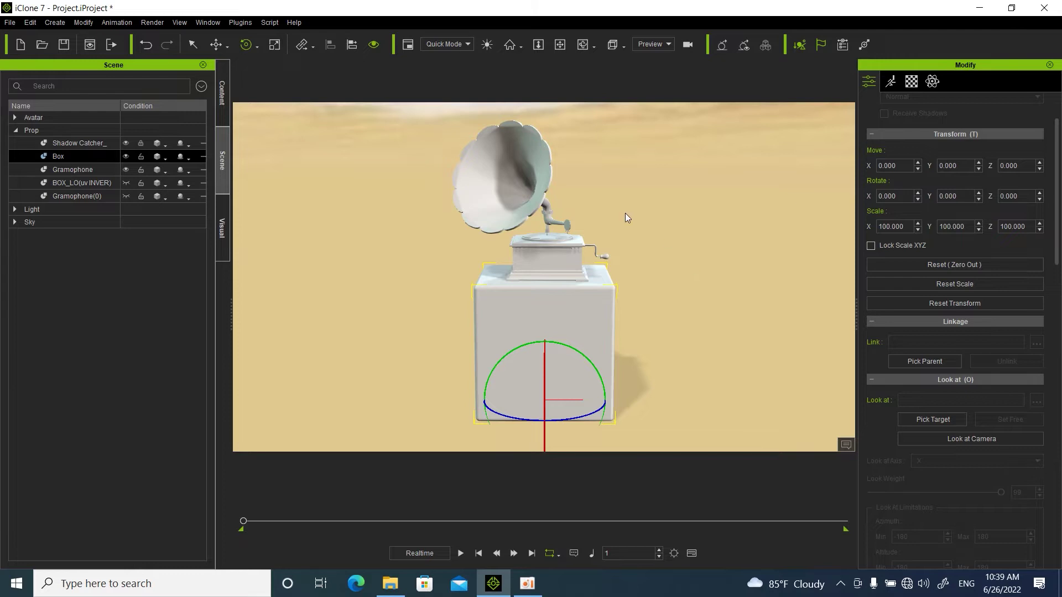
drag(569, 341, 547, 356)
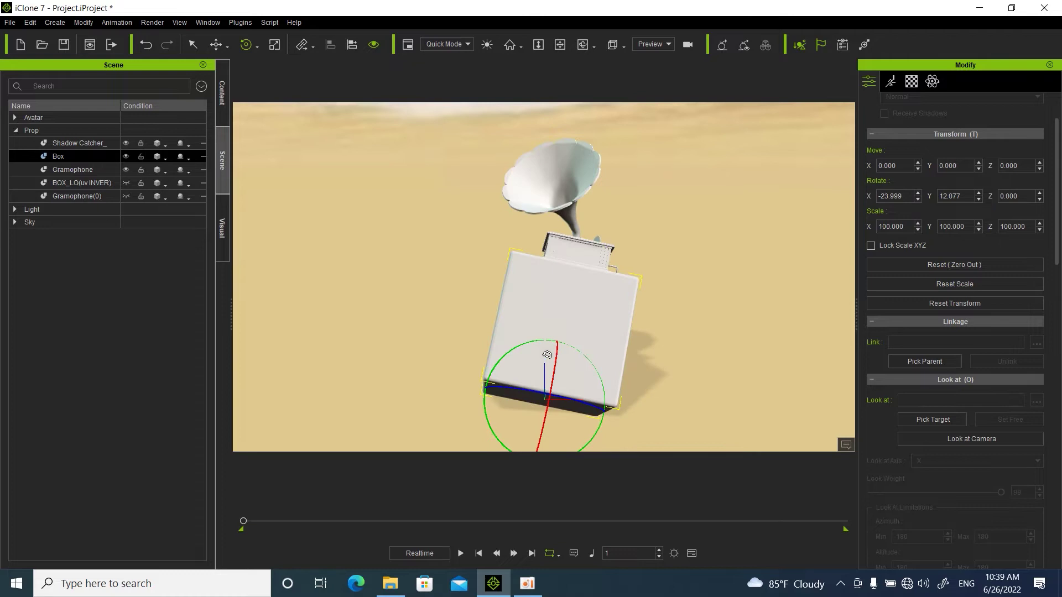
click(946, 264)
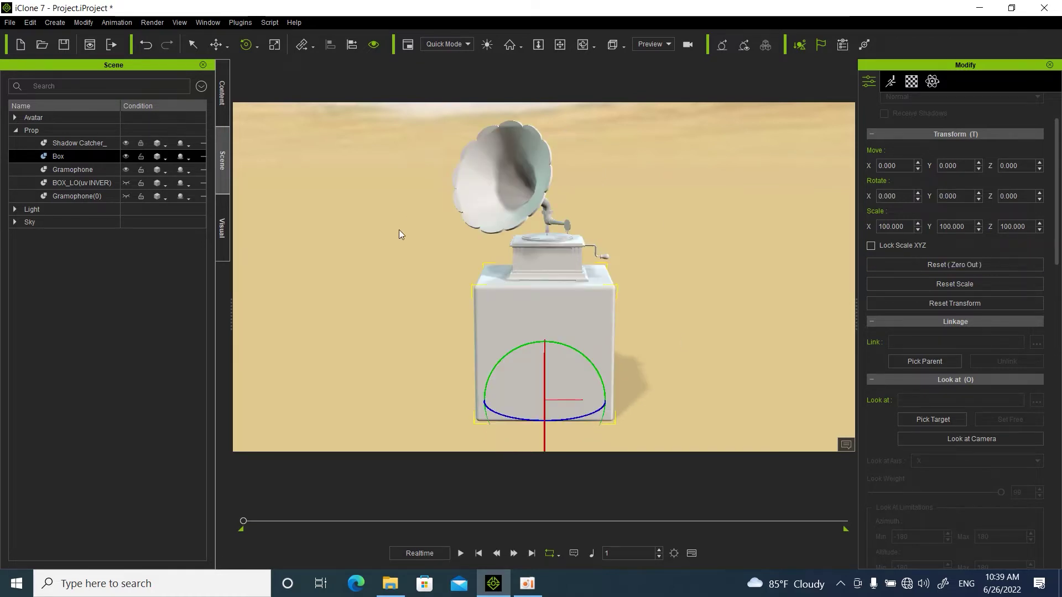
Step: Test stretching the parent box vertically to about 218 on Z, and zero out its transform
click(275, 46)
scroll(557, 353, down, 3)
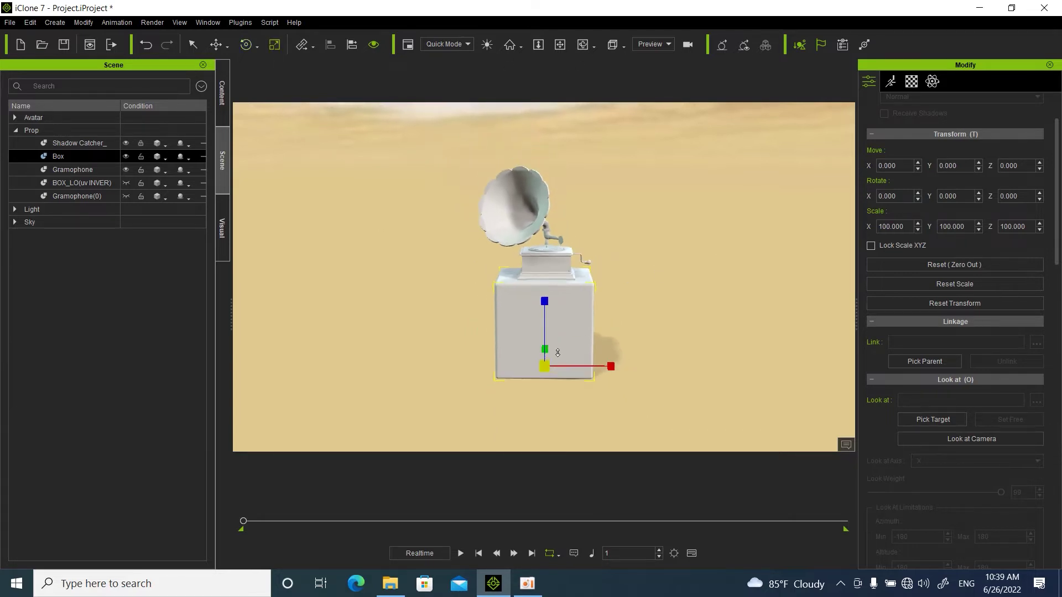
scroll(584, 296, down, 1)
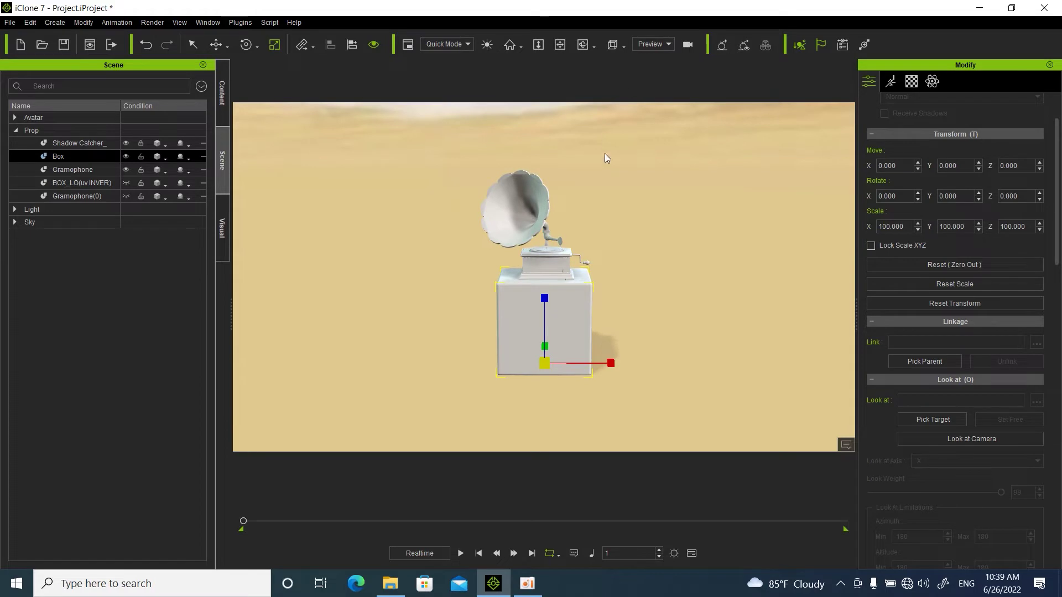
drag(544, 298, 536, 210)
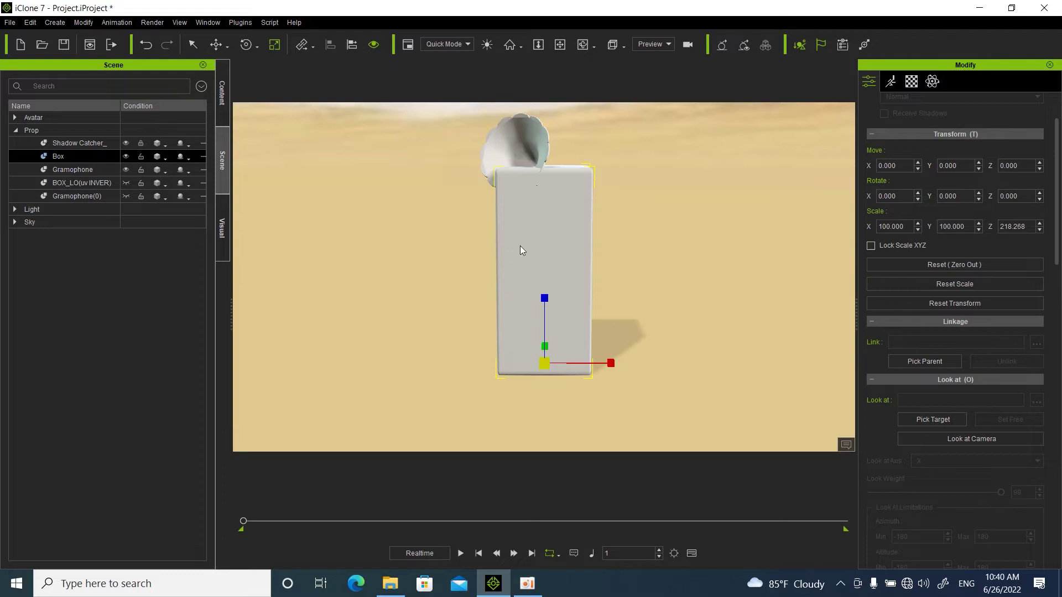
click(947, 264)
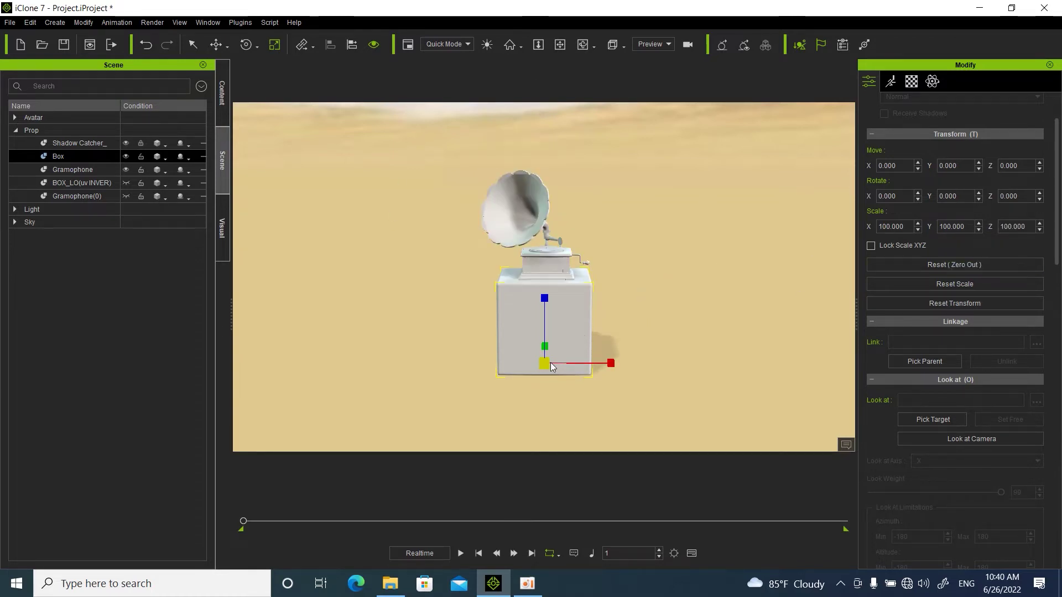
Step: Test scaling the parent box uniformly to about 203 on all axes, and zero out its transform
drag(549, 363, 647, 281)
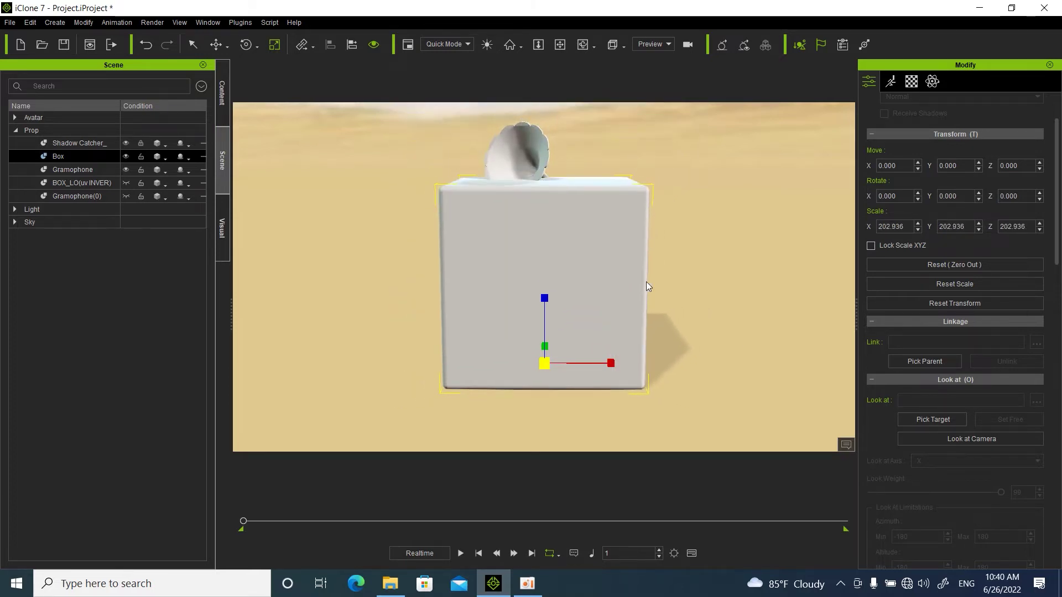
click(583, 47)
drag(560, 218, 479, 391)
click(969, 268)
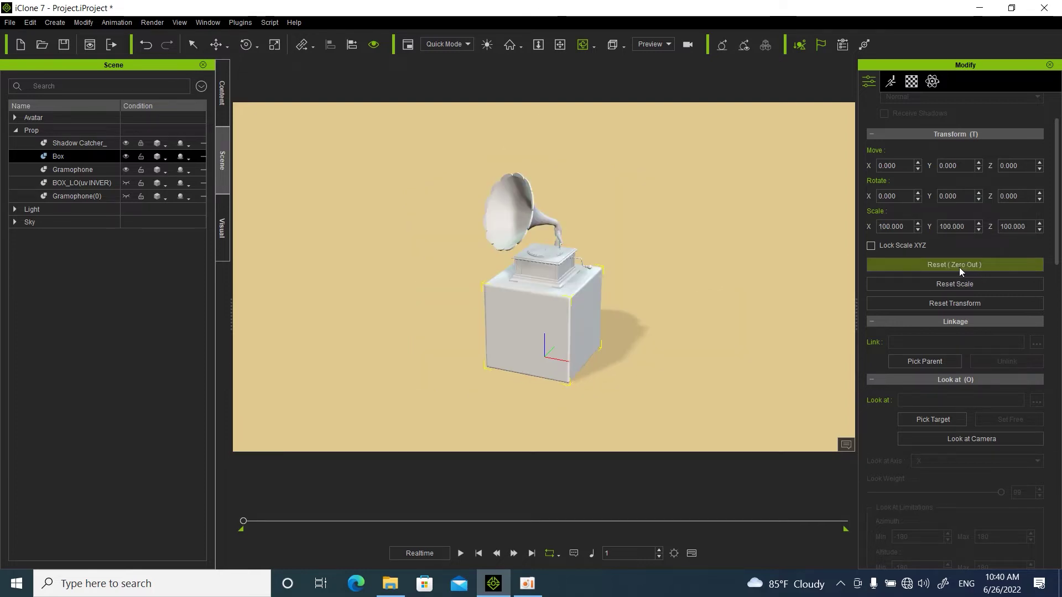
Step: Show the box's tracks in the timeline and move the box along X to about 185 at frame 1
drag(559, 314, 572, 211)
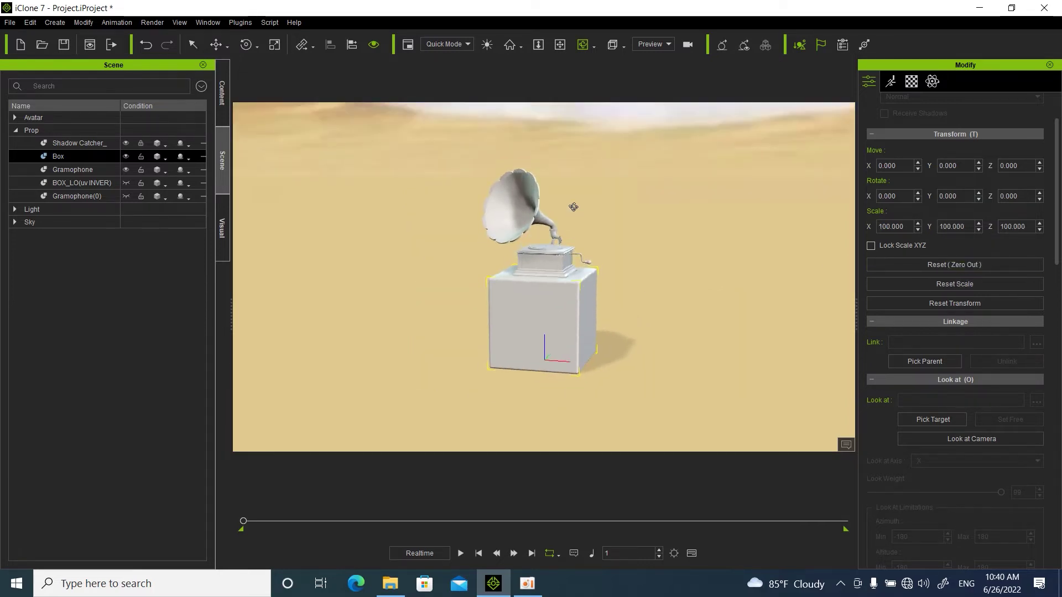
scroll(509, 279, up, 5)
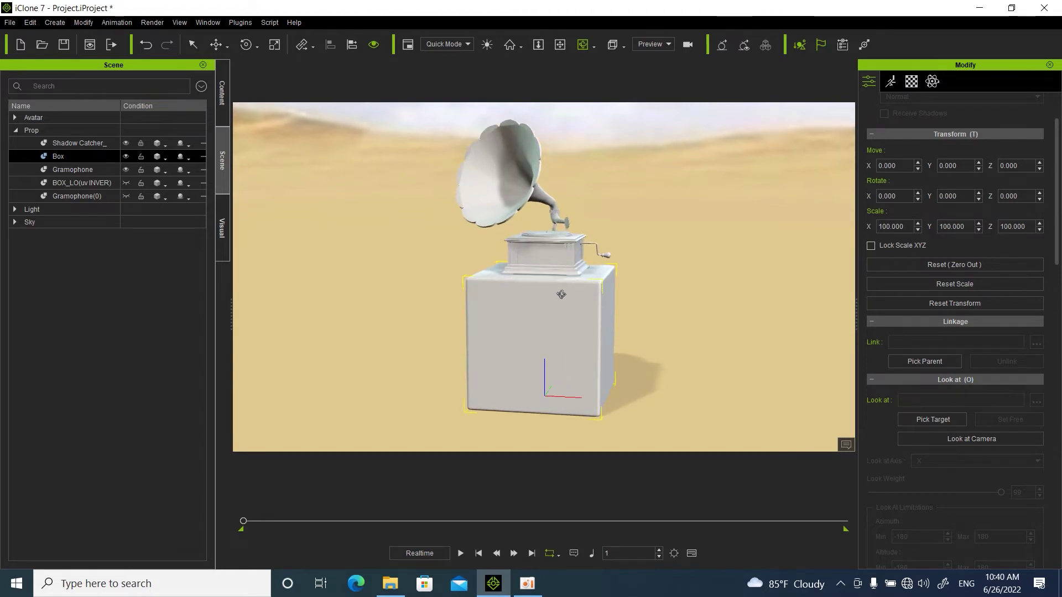
right_drag(590, 366, 822, 343)
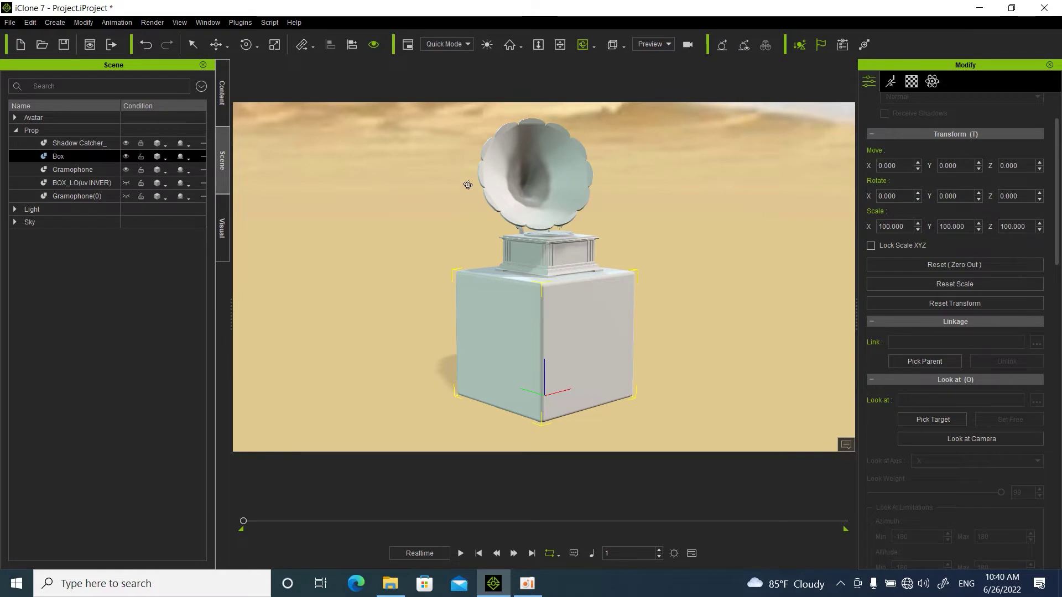
click(691, 553)
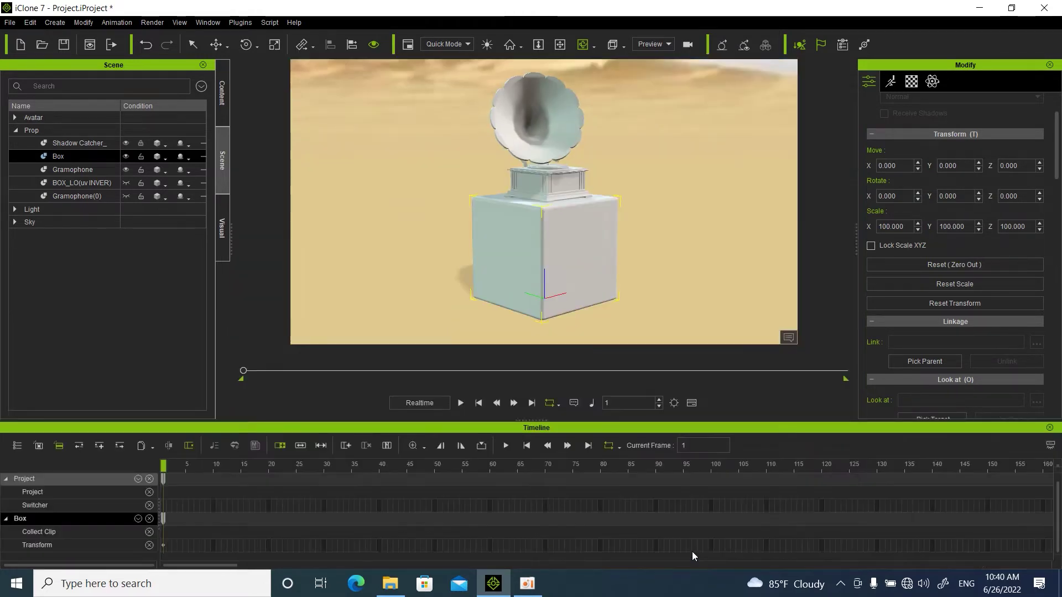
click(221, 46)
drag(577, 288, 687, 268)
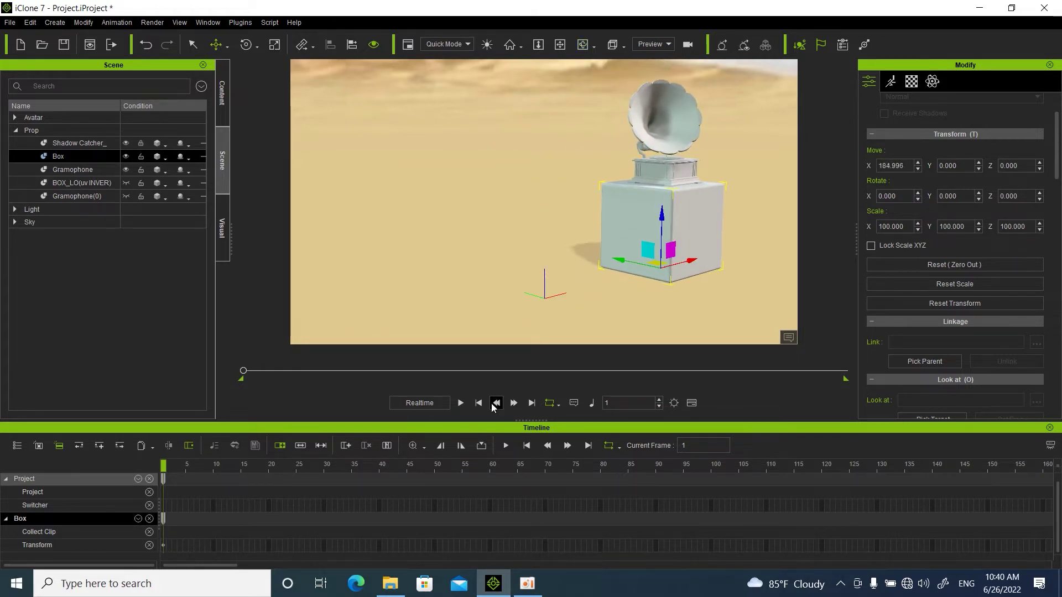
Step: Zero out the box's transform at frame 1, play the timeline briefly, and return to the start
click(984, 267)
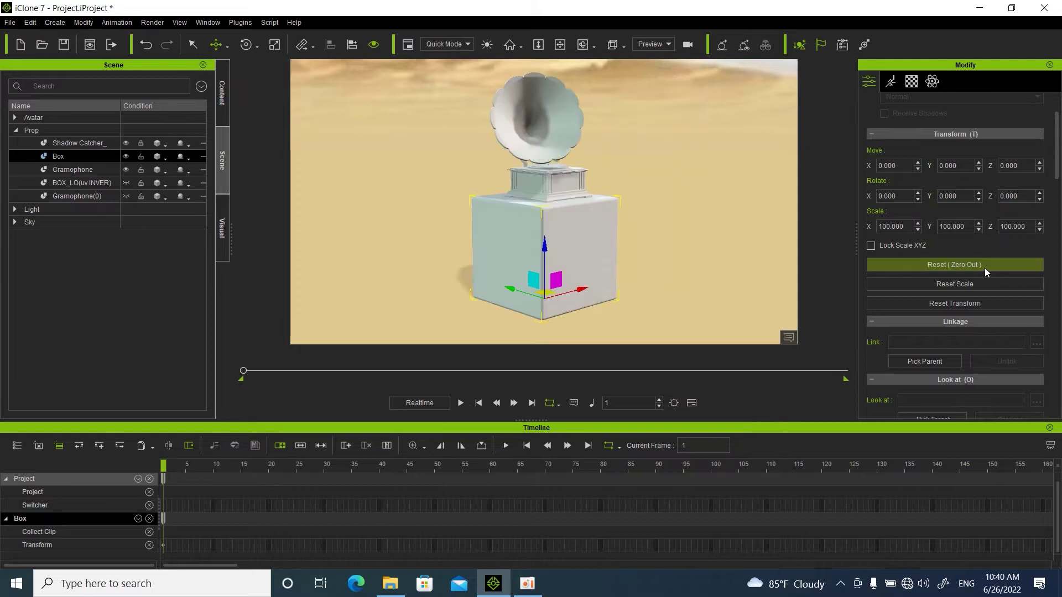
click(566, 45)
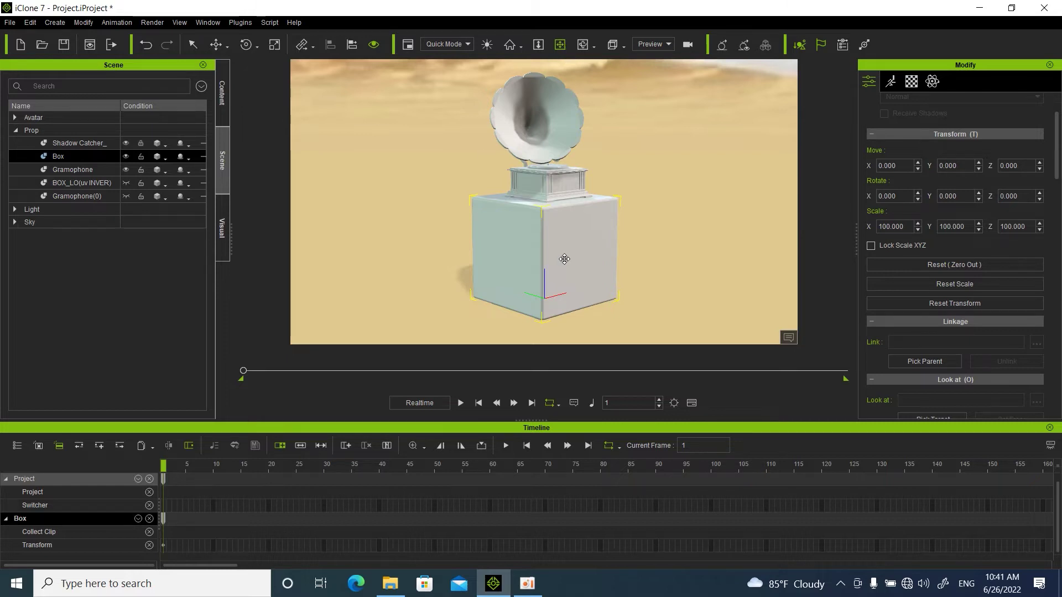
drag(546, 254, 614, 235)
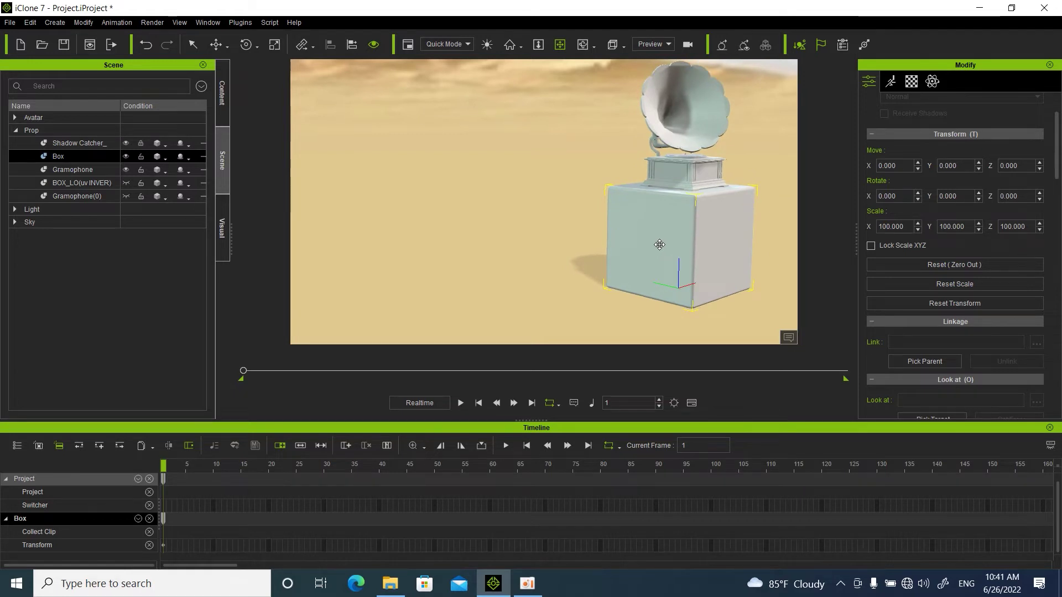
scroll(504, 216, down, 2)
scroll(504, 217, down, 2)
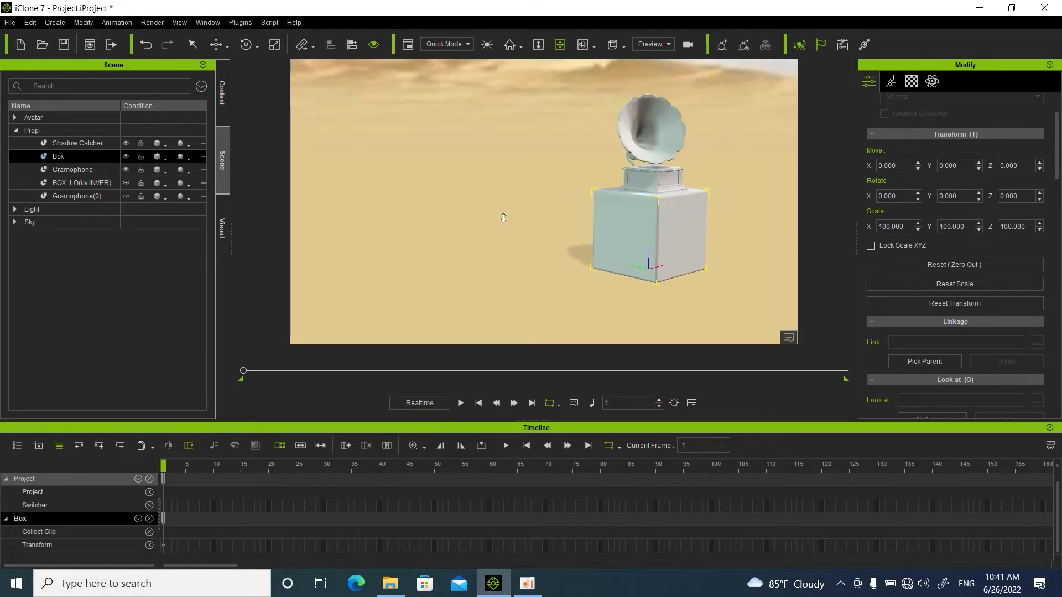
drag(632, 236, 655, 227)
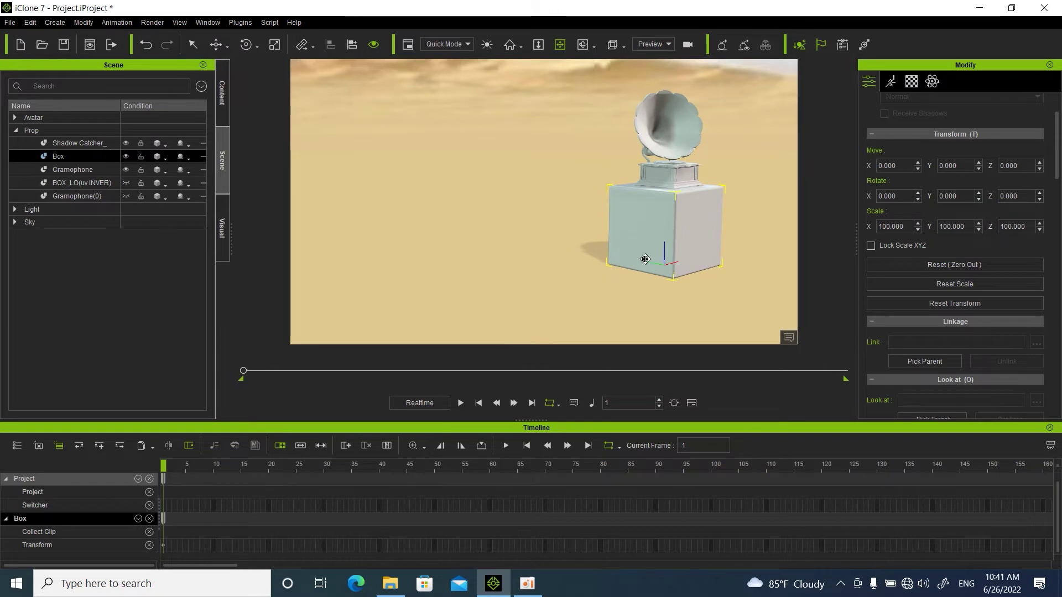
click(461, 403)
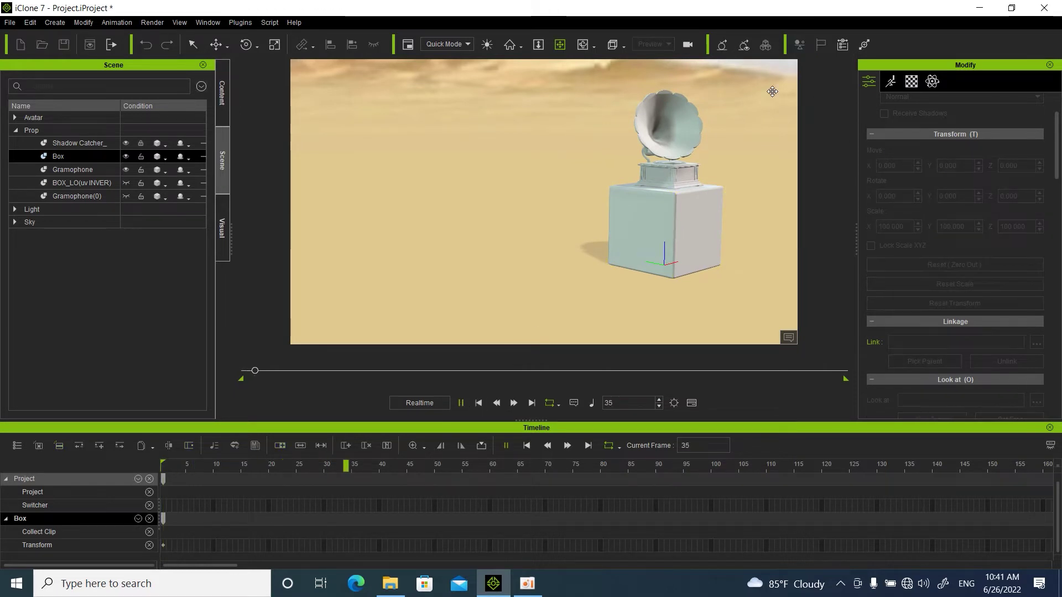
click(479, 403)
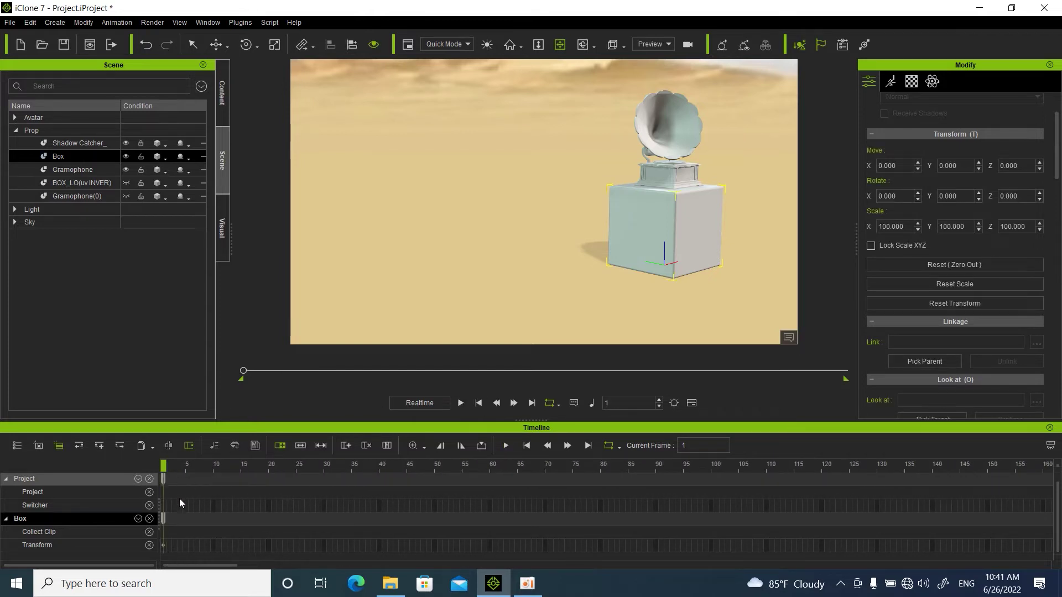
Step: At frame 100, move the box along X to about -369 to key its motion
click(711, 482)
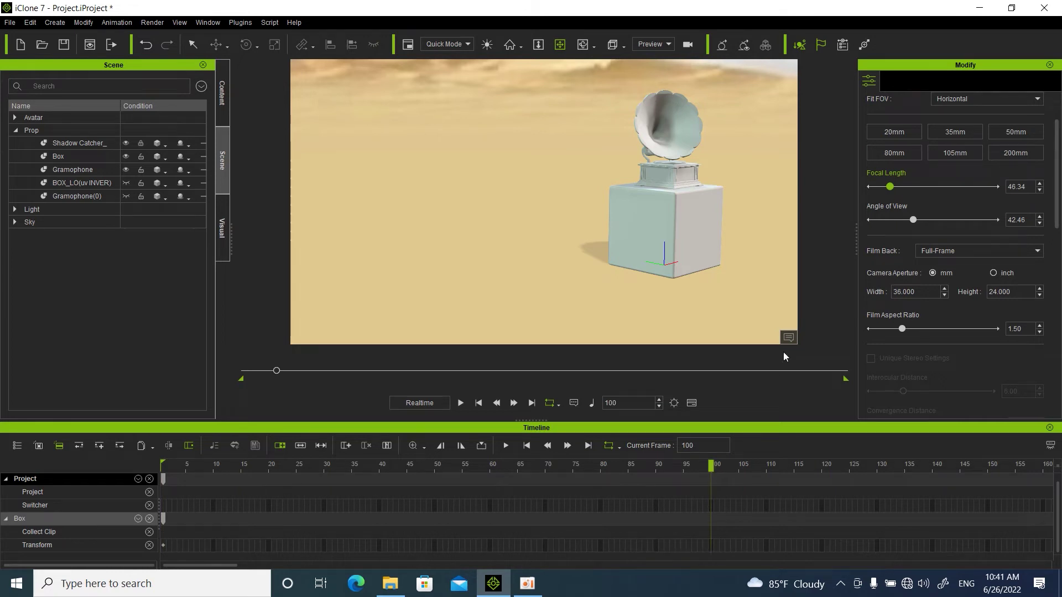
click(193, 44)
click(672, 219)
click(217, 45)
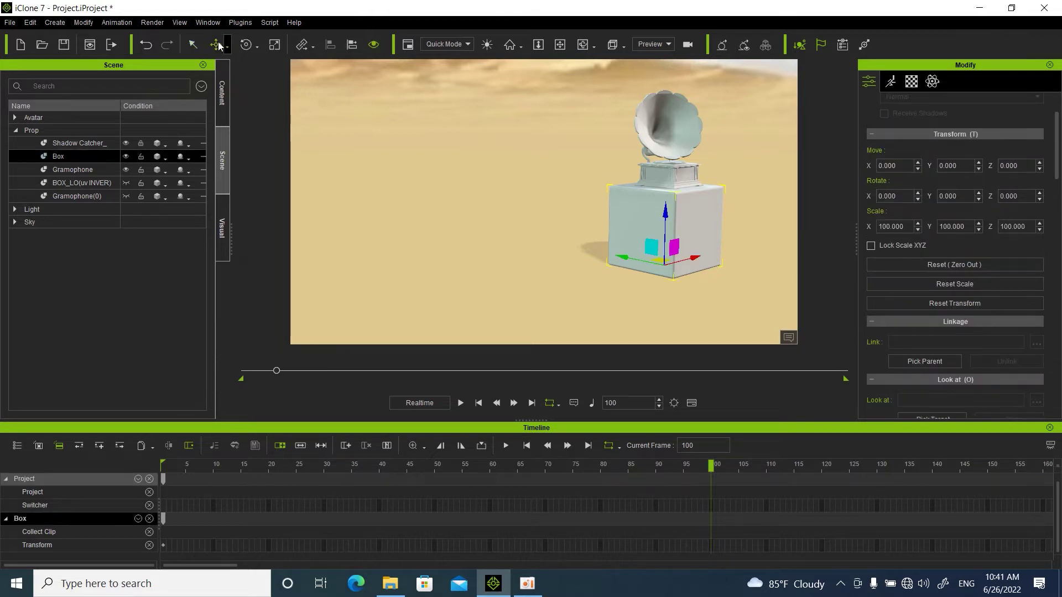
drag(697, 255, 473, 353)
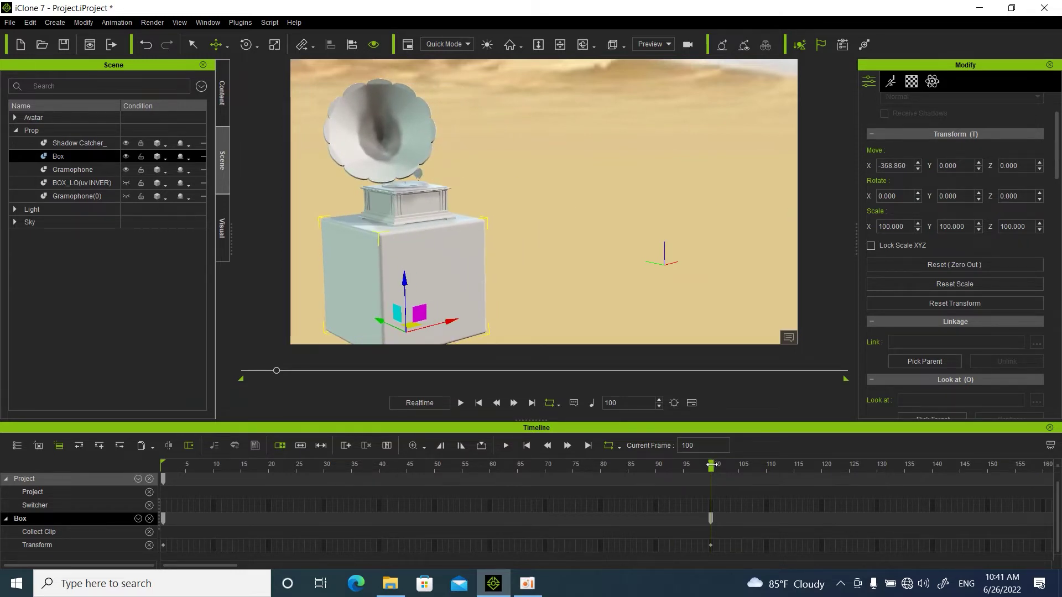
Step: Go to frame 50 and show the Constraint track for the box in the timeline
drag(712, 466, 416, 507)
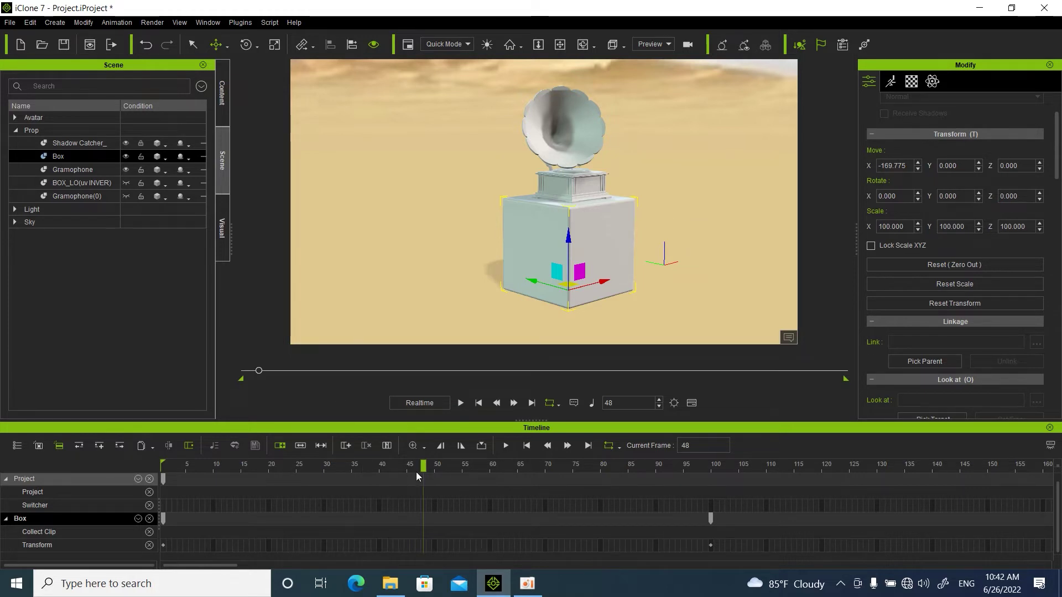
drag(421, 469, 434, 484)
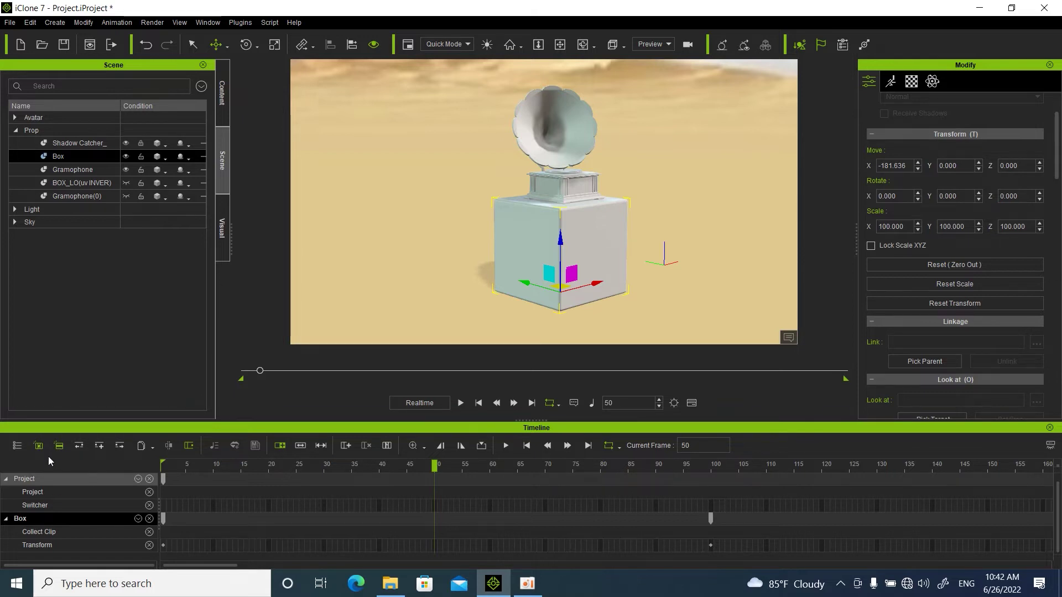
click(142, 519)
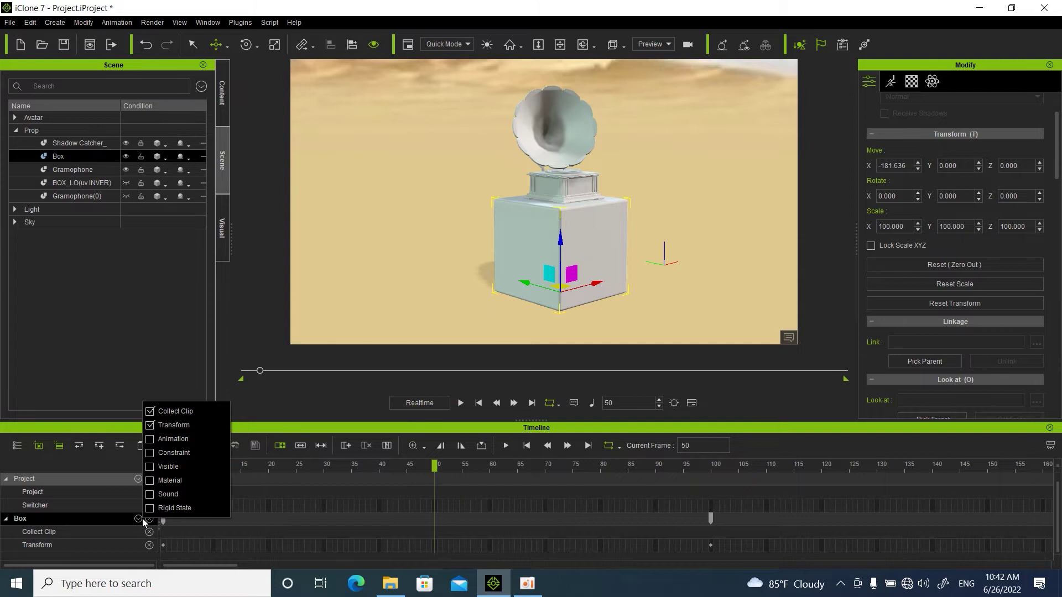
click(150, 454)
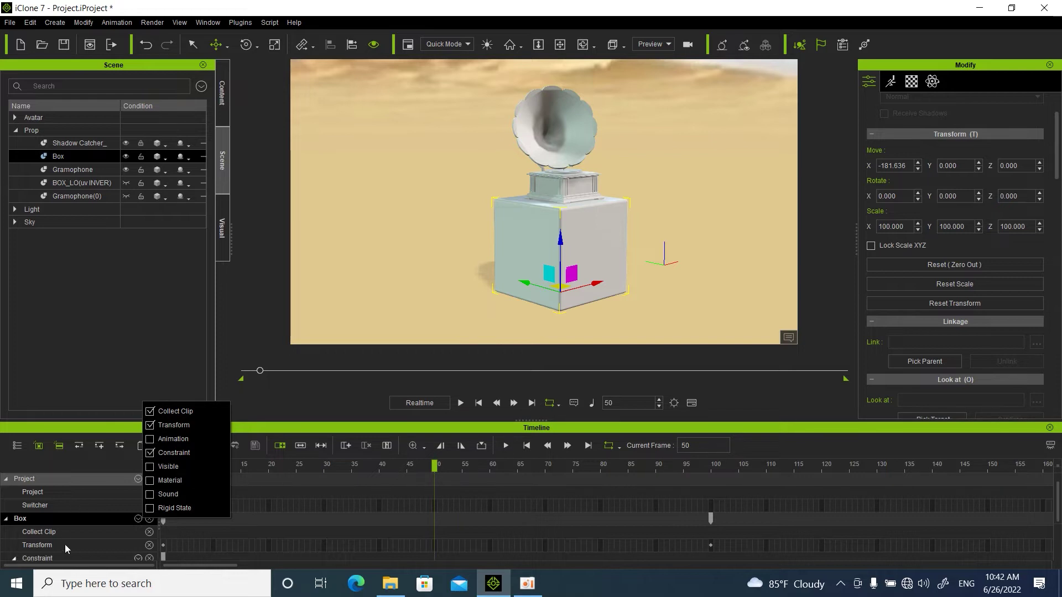
click(1057, 553)
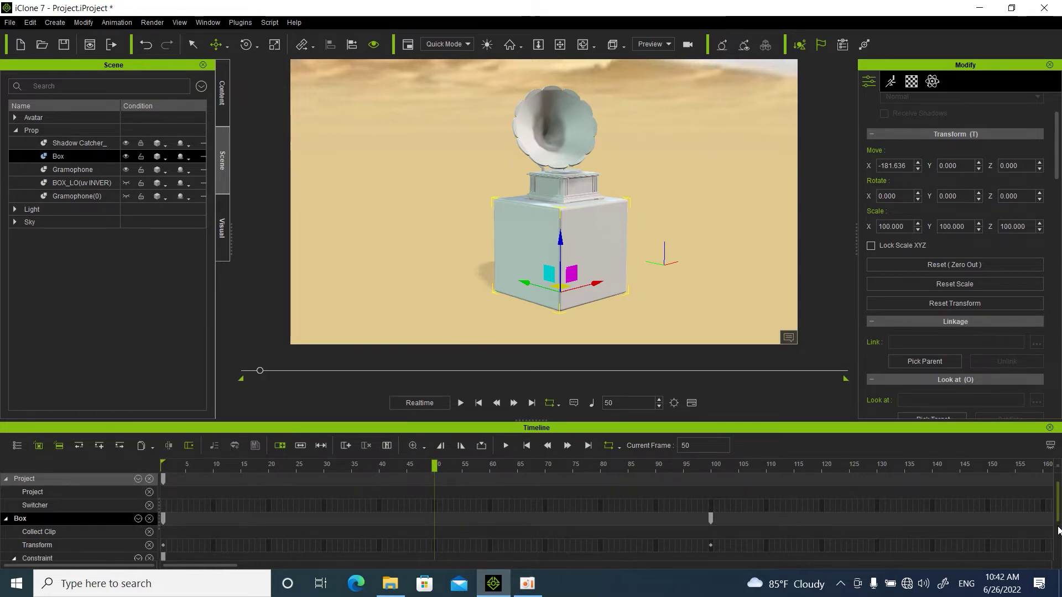
scroll(1058, 520, down, 3)
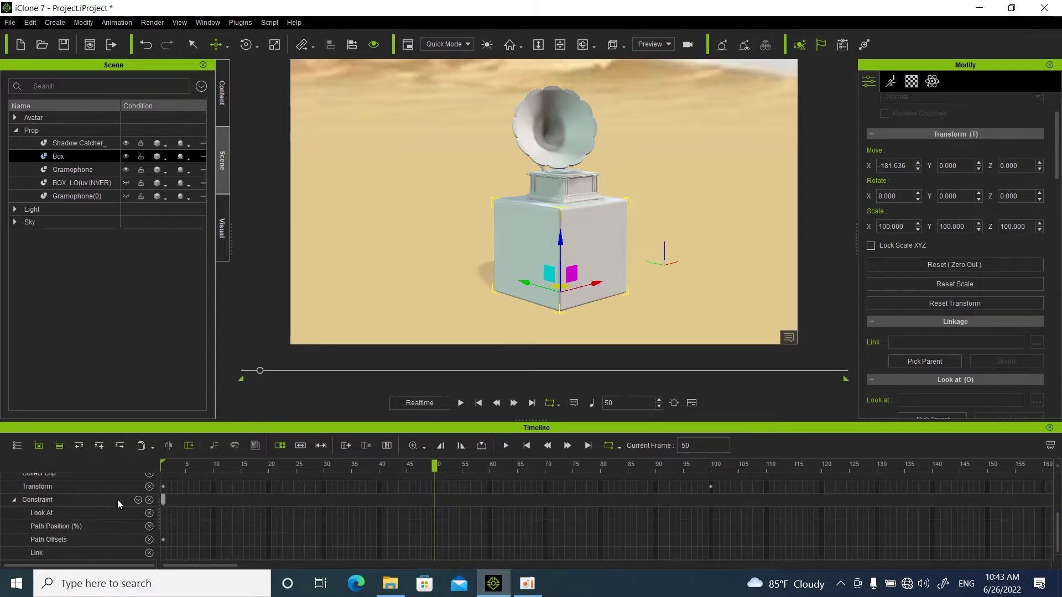
Step: Hide the Look At, Path Position and Path Offsets tracks in the box's Constraint group
click(149, 513)
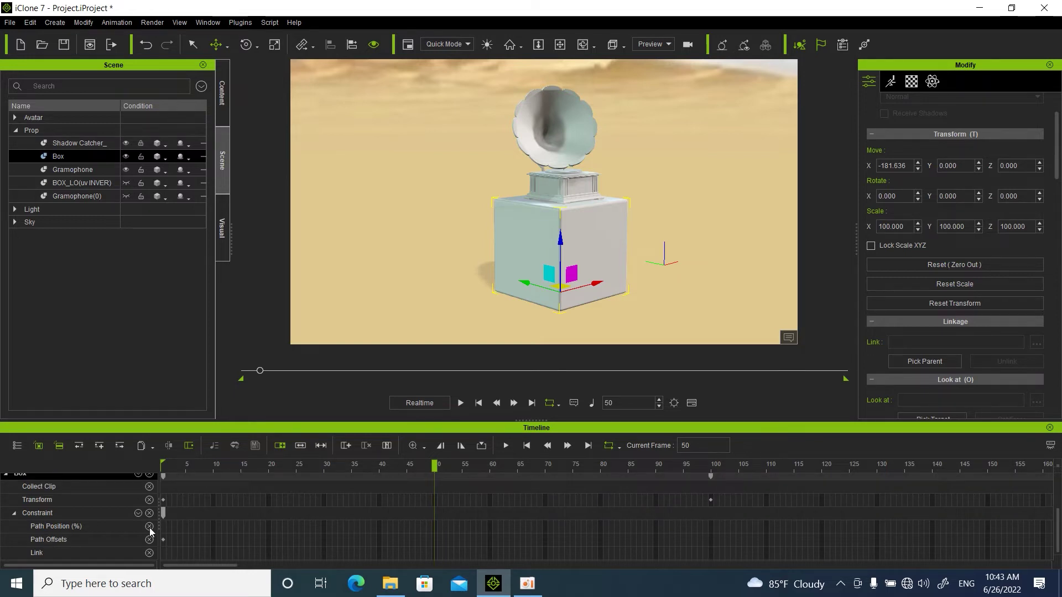
click(149, 528)
click(148, 540)
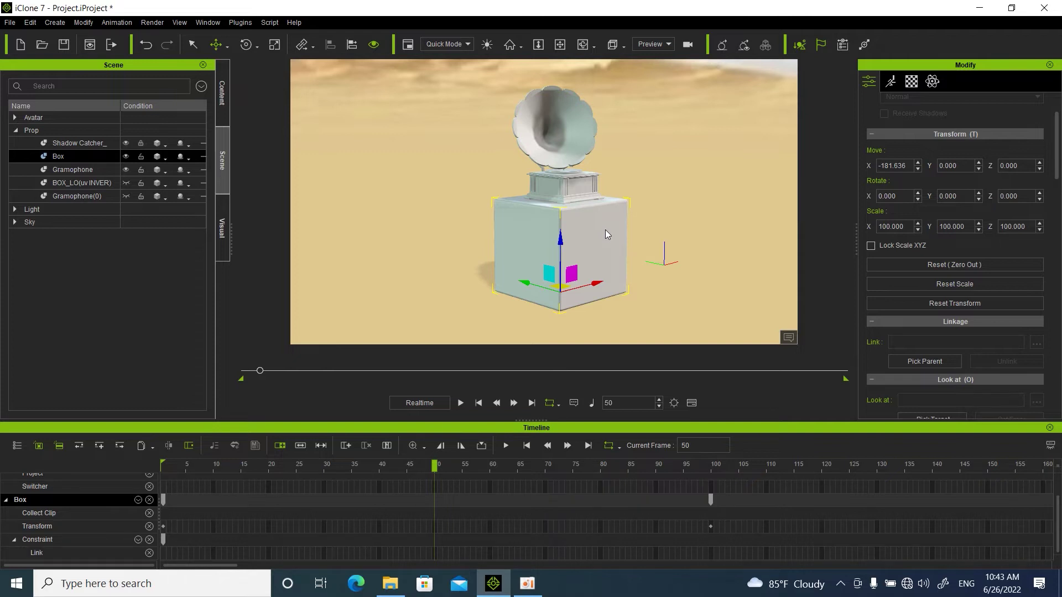
Step: Unlink the gramophone from the box at frame 50 and bring its Link track into view
click(552, 161)
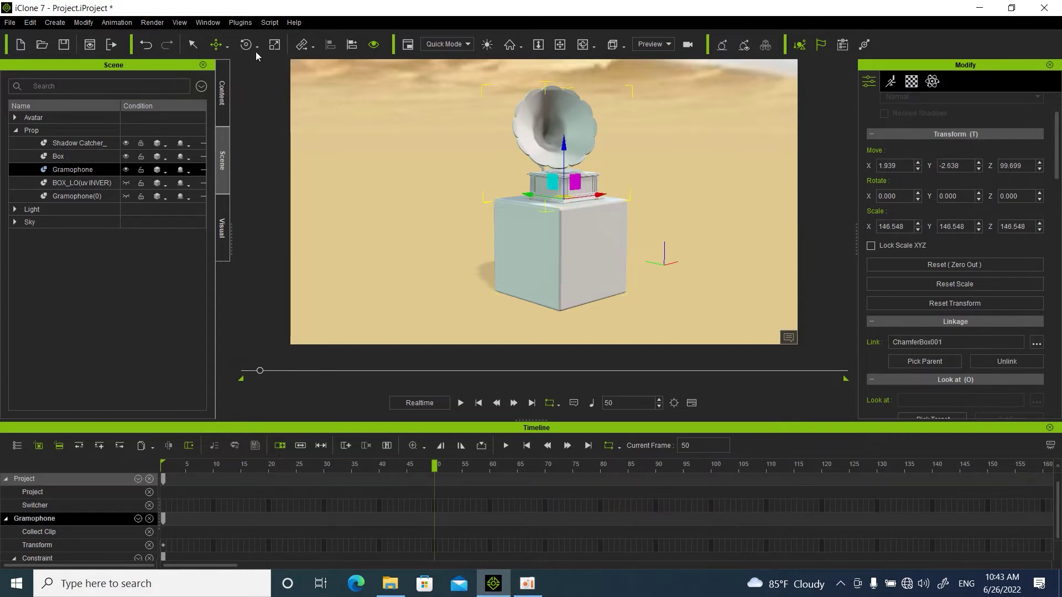
click(191, 44)
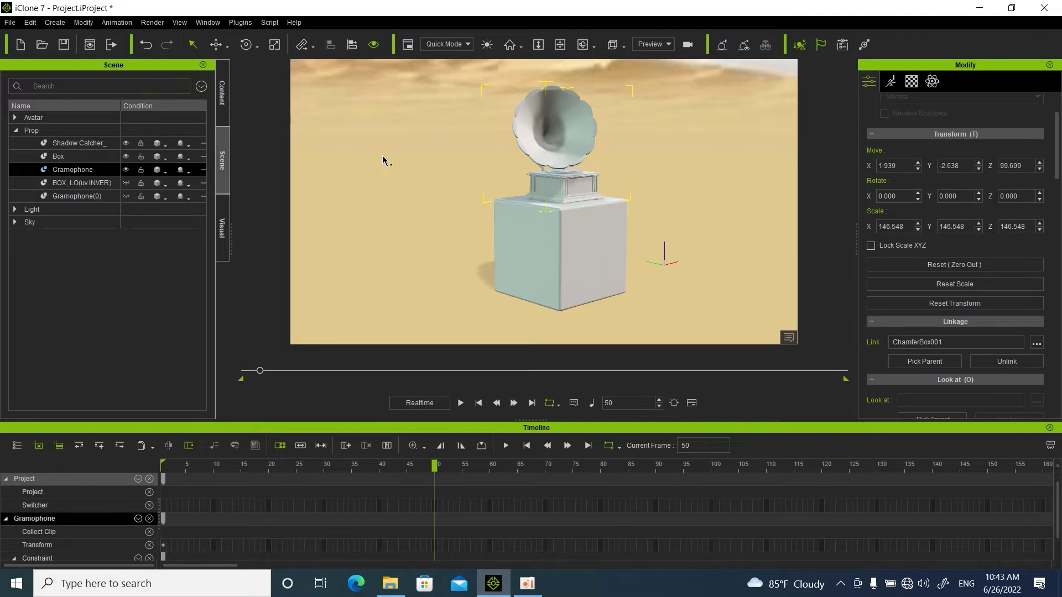
right_click(566, 185)
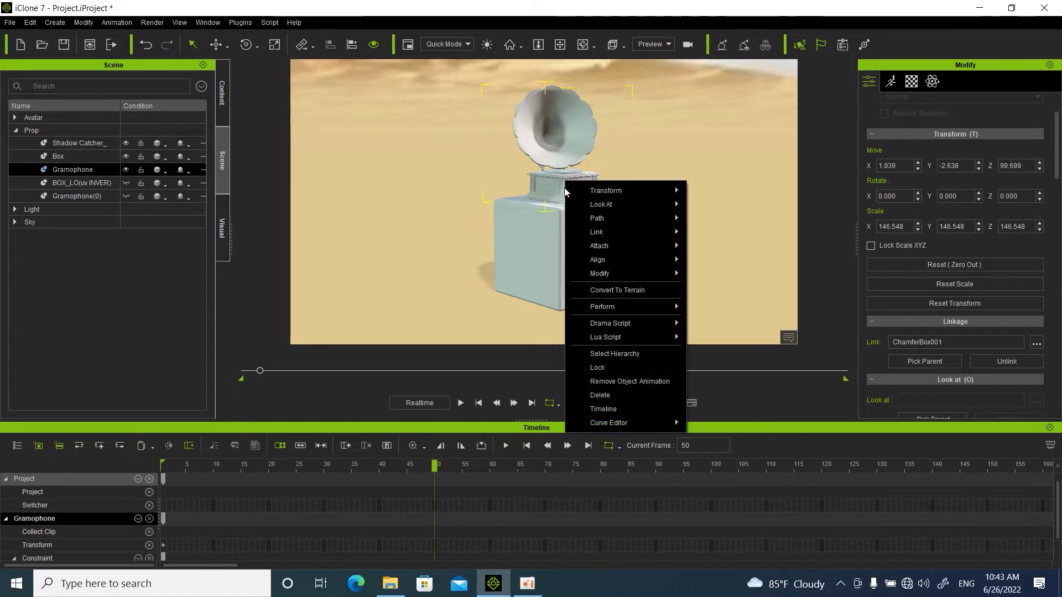
mouse_move(596, 232)
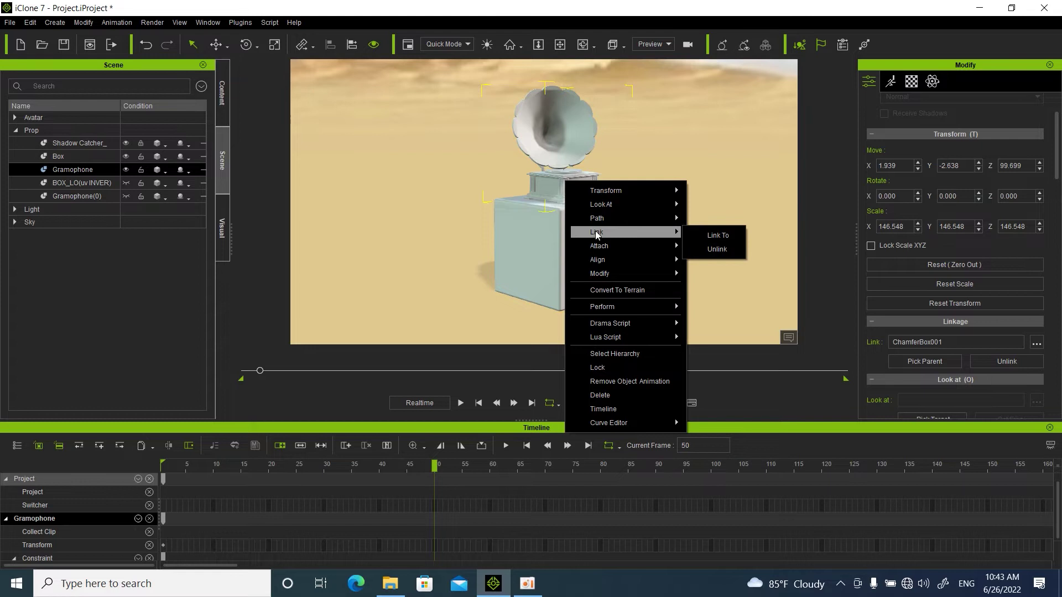
click(724, 249)
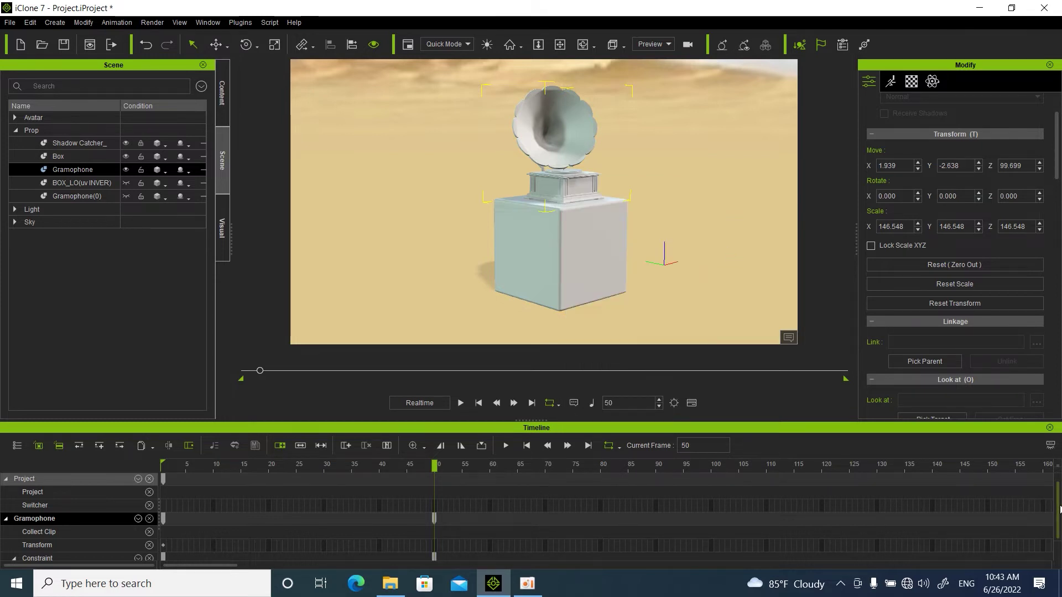
scroll(1036, 510, down, 1)
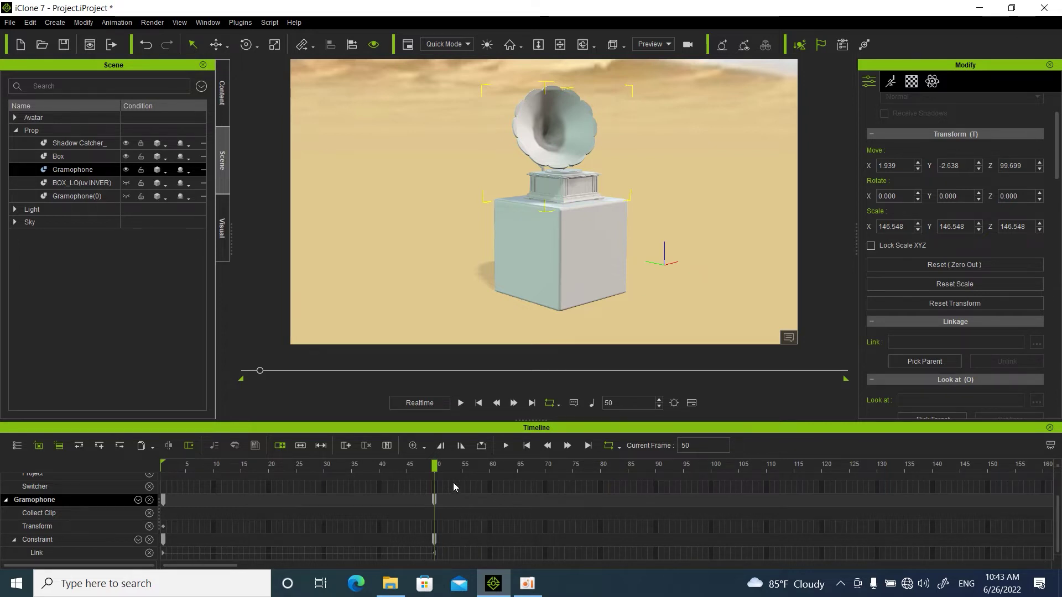
Step: Scrub from frame 50 through frame 100 to check the unlinked gramophone, and stop at frame 200
drag(434, 467, 709, 513)
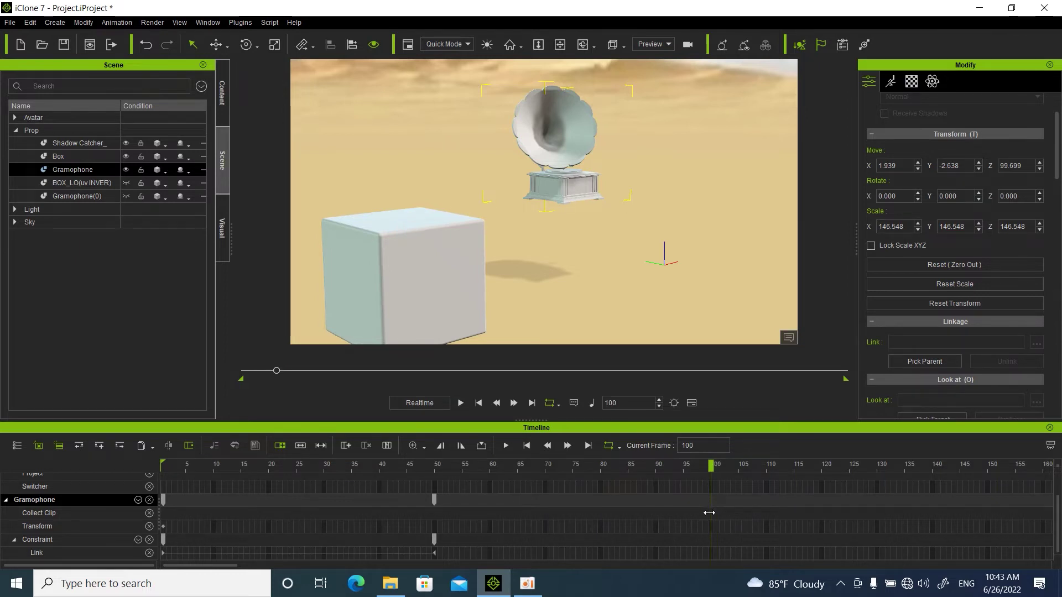
drag(709, 513, 844, 515)
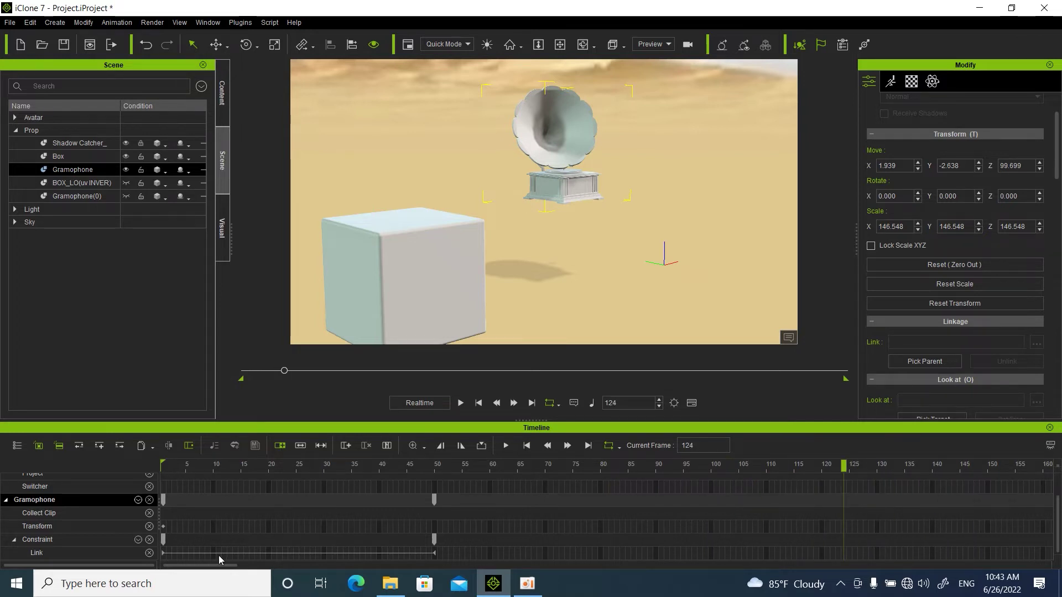
drag(216, 571, 235, 571)
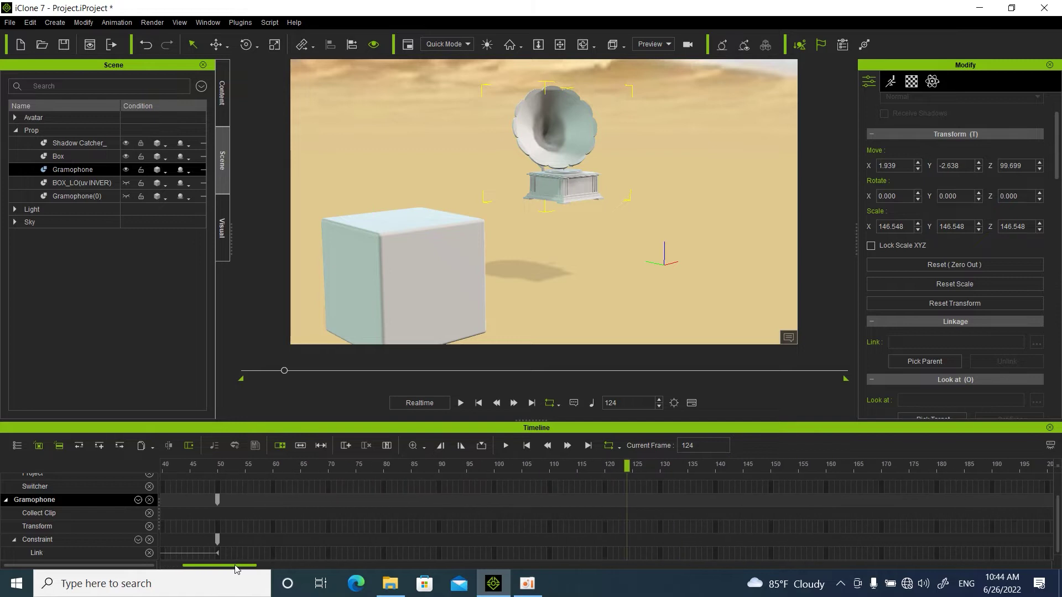
drag(629, 463, 960, 504)
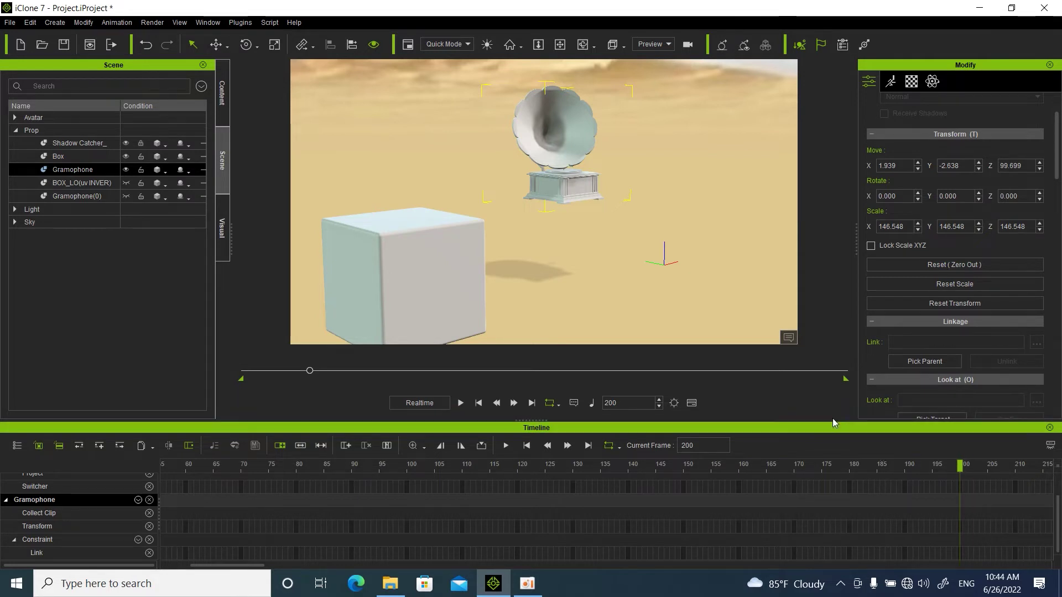
Step: Try zeroing out the gramophone's transform at frame 200, and undo the reset
click(941, 266)
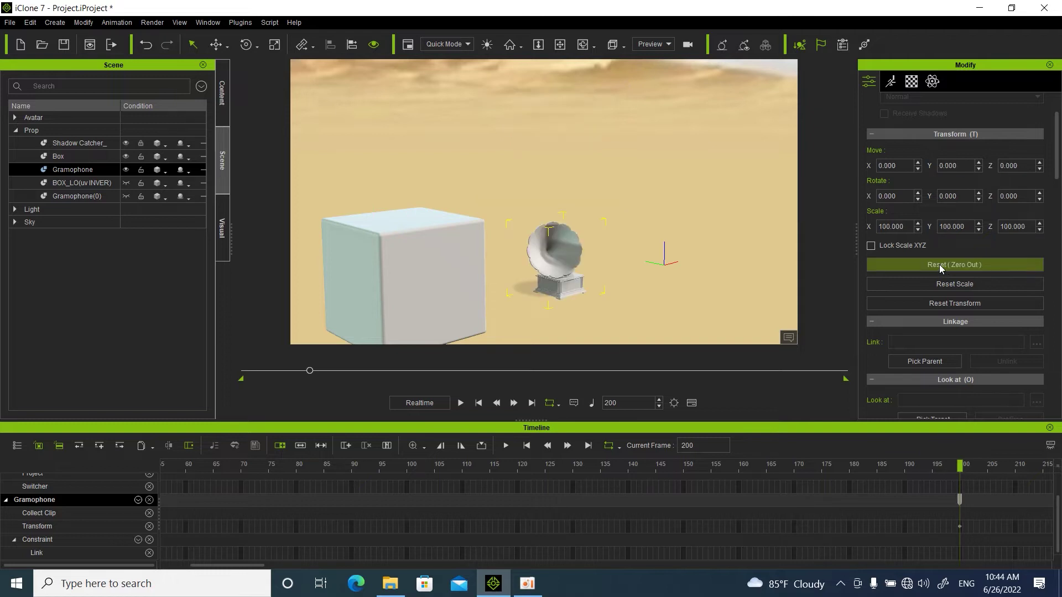
key(ctrl+z)
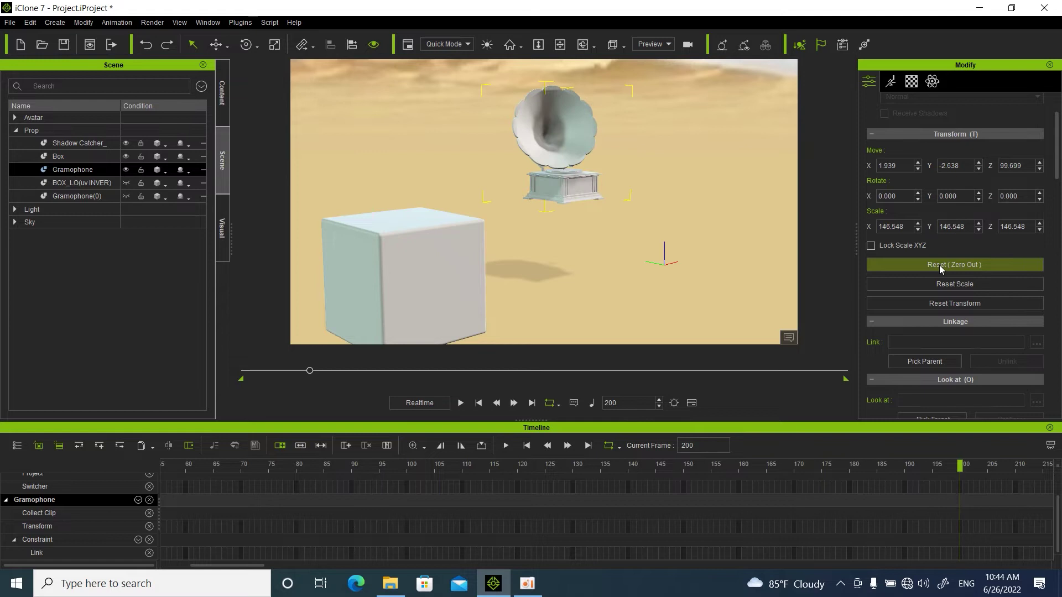
Step: Select the box at frame 200 and reset its transform to zero to key its return to the origin
click(398, 265)
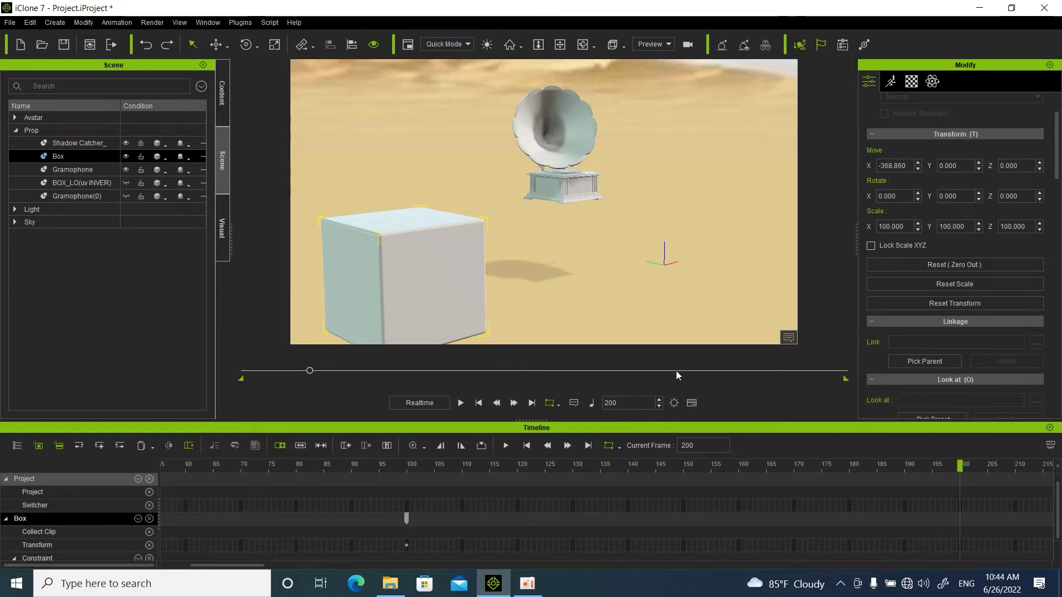
scroll(362, 523, down, 2)
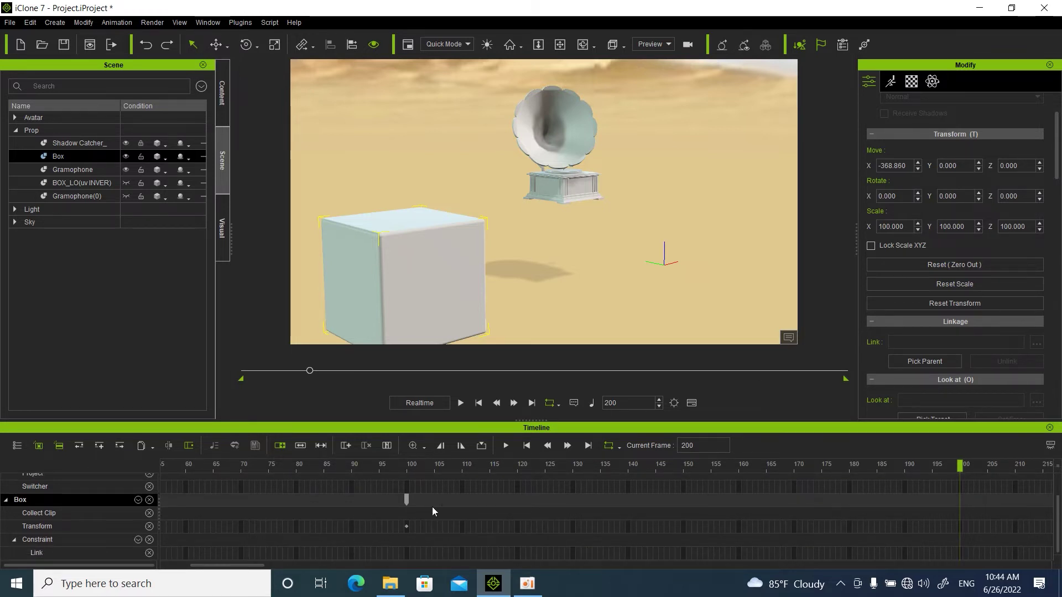
drag(310, 371, 380, 412)
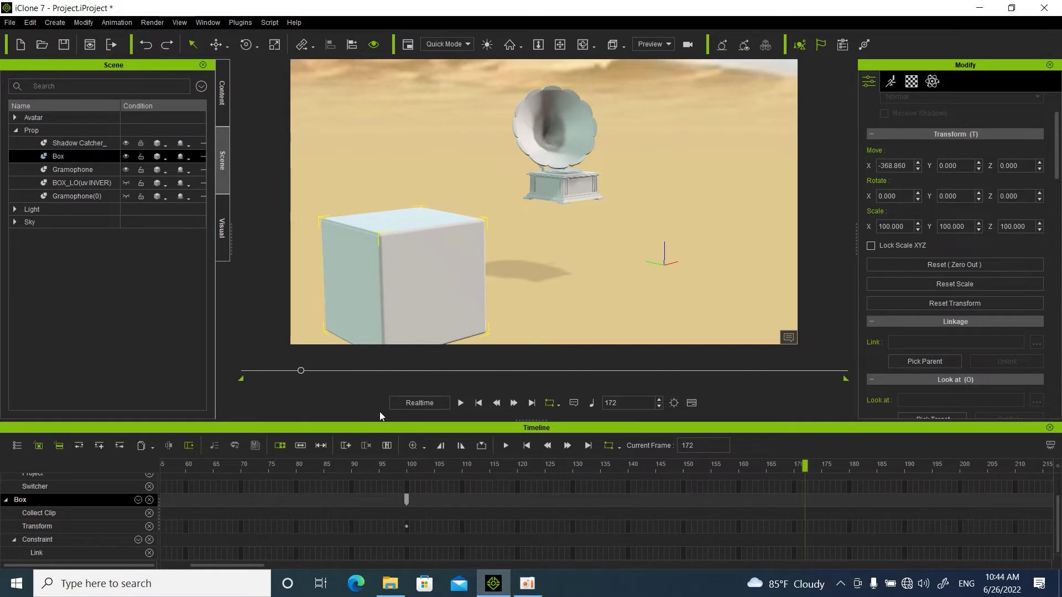
click(959, 486)
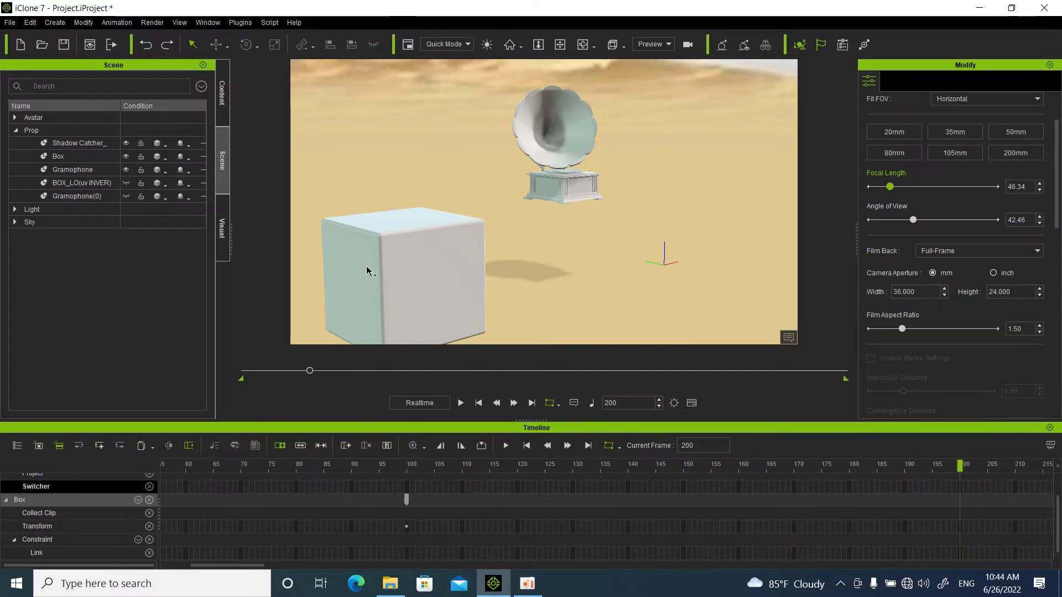
click(429, 257)
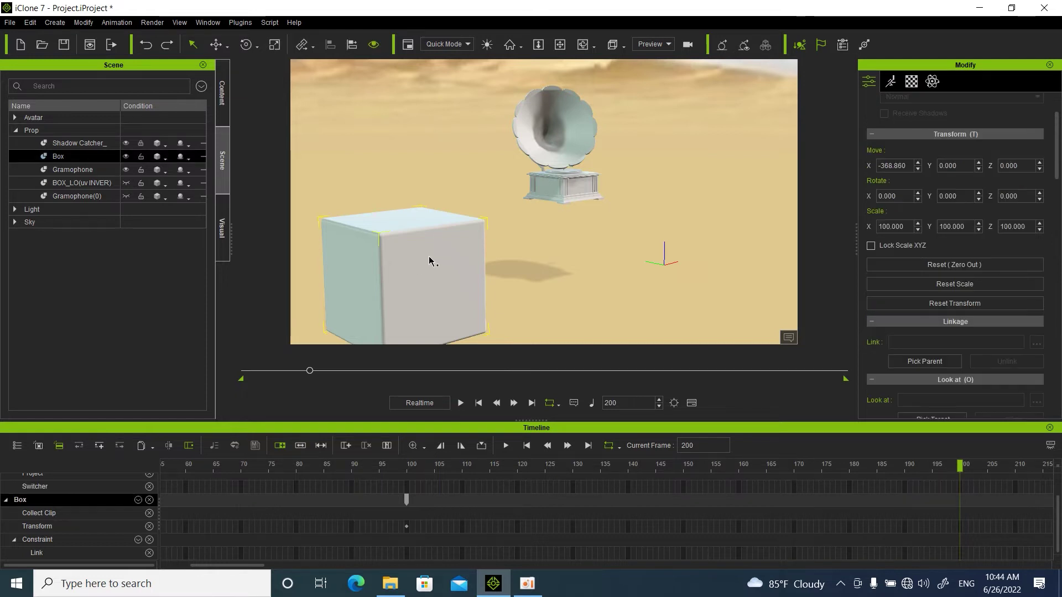
click(945, 265)
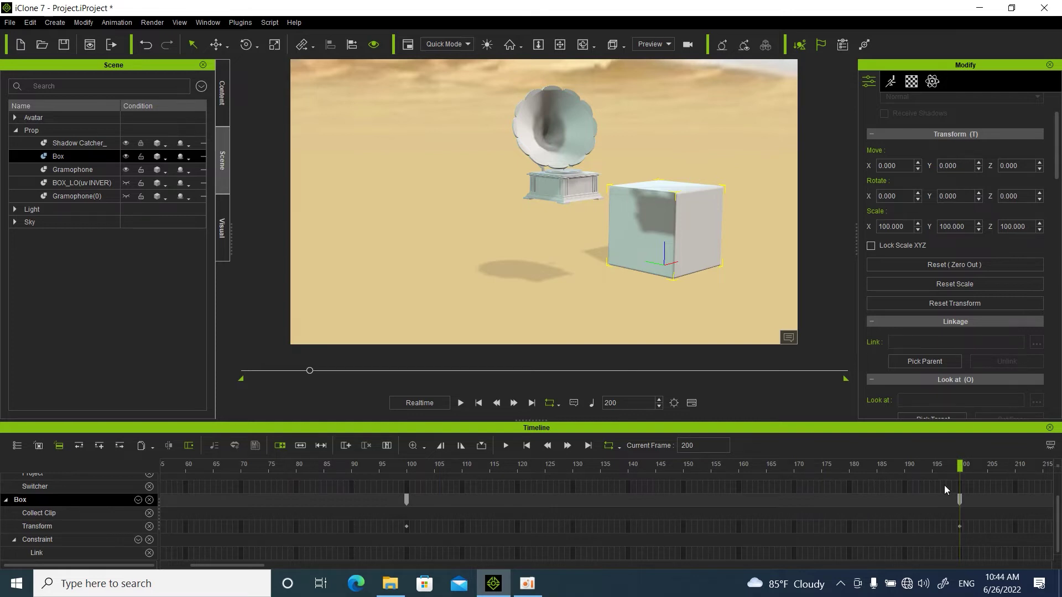
Step: Link the gramophone to the box at frame 150, where the box is underneath it again
drag(958, 469, 436, 516)
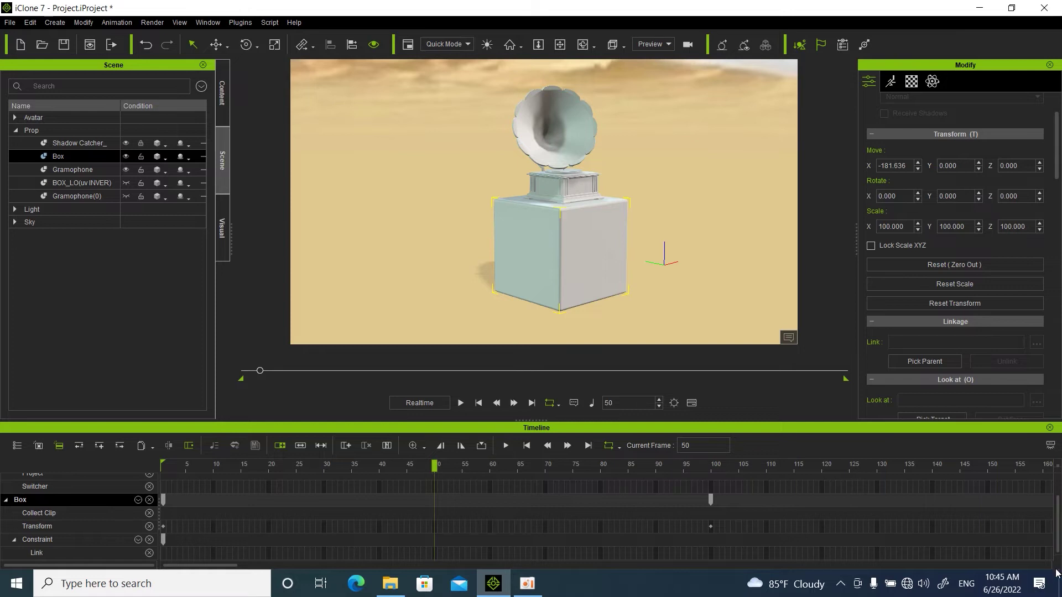
click(412, 554)
drag(449, 503, 985, 519)
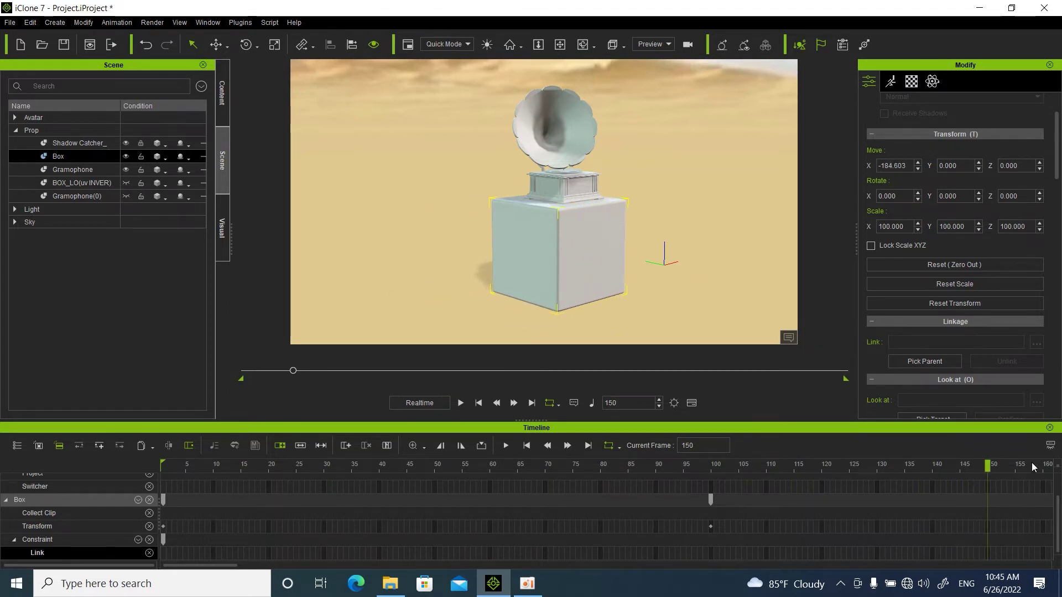
key(Escape)
click(556, 161)
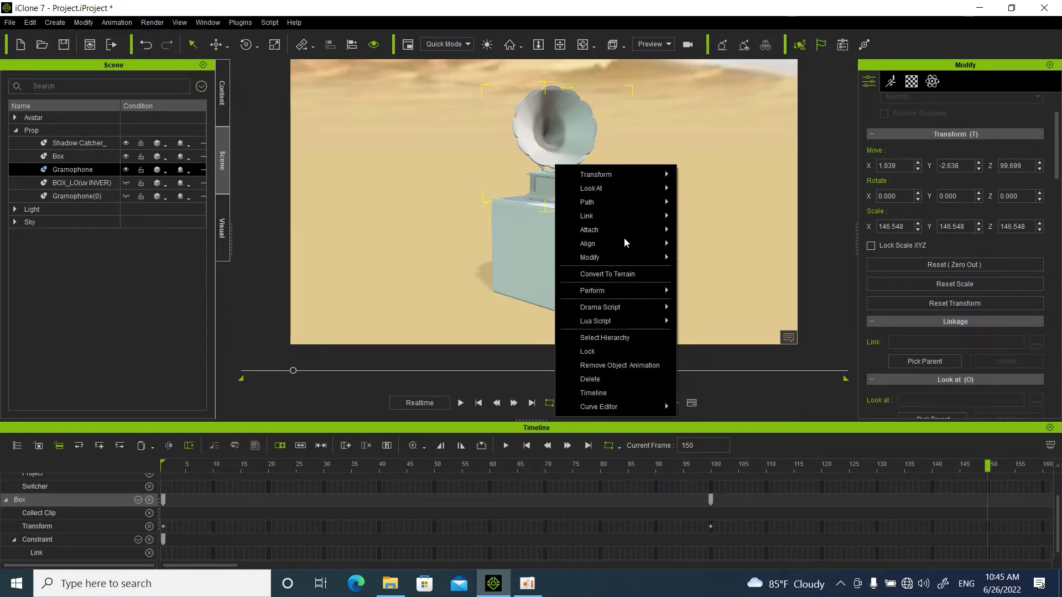
mouse_move(634, 259)
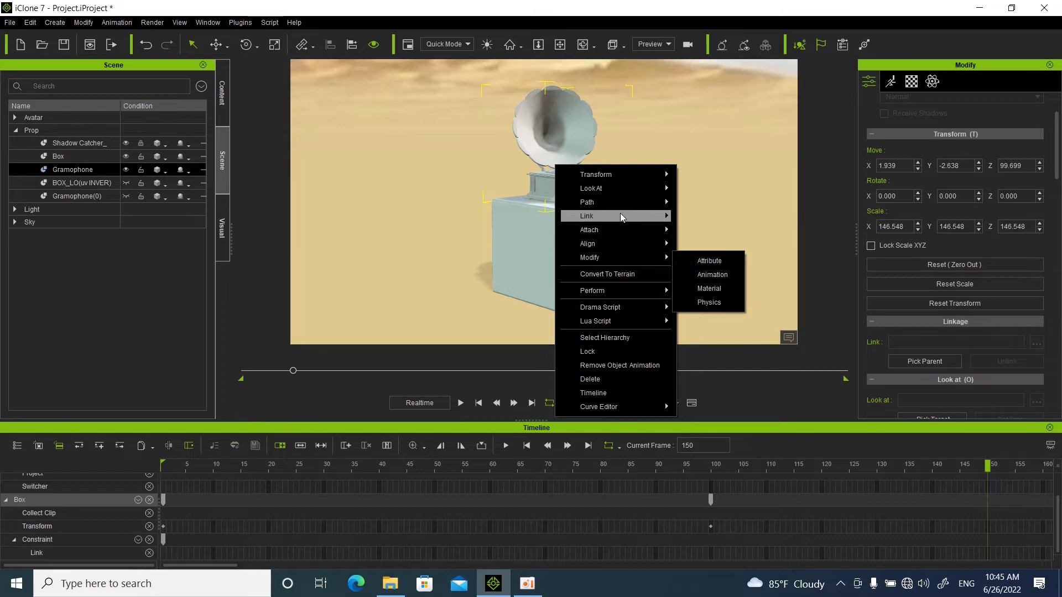
mouse_move(599, 218)
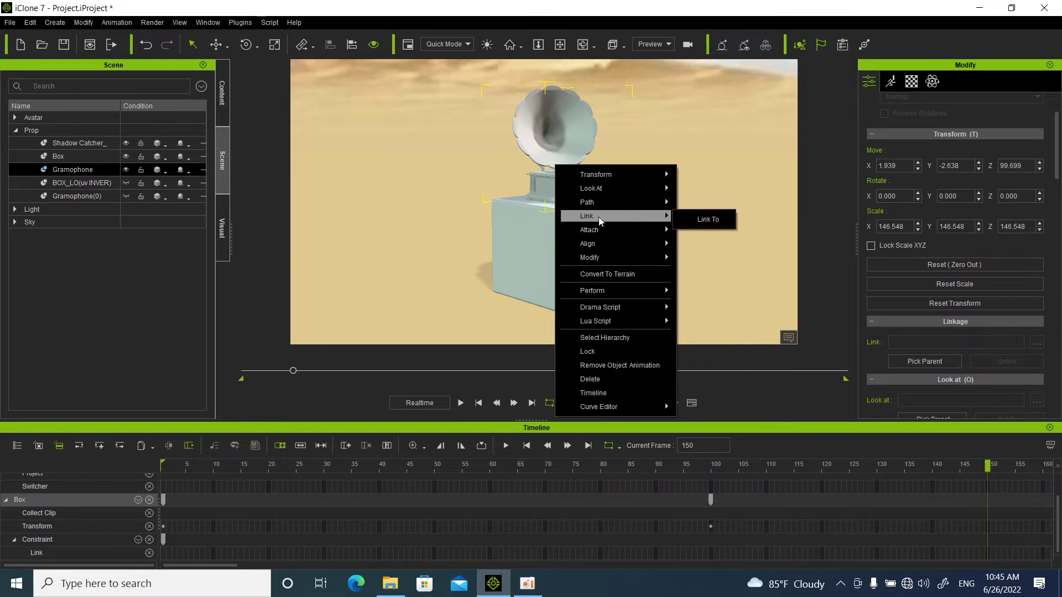
click(713, 219)
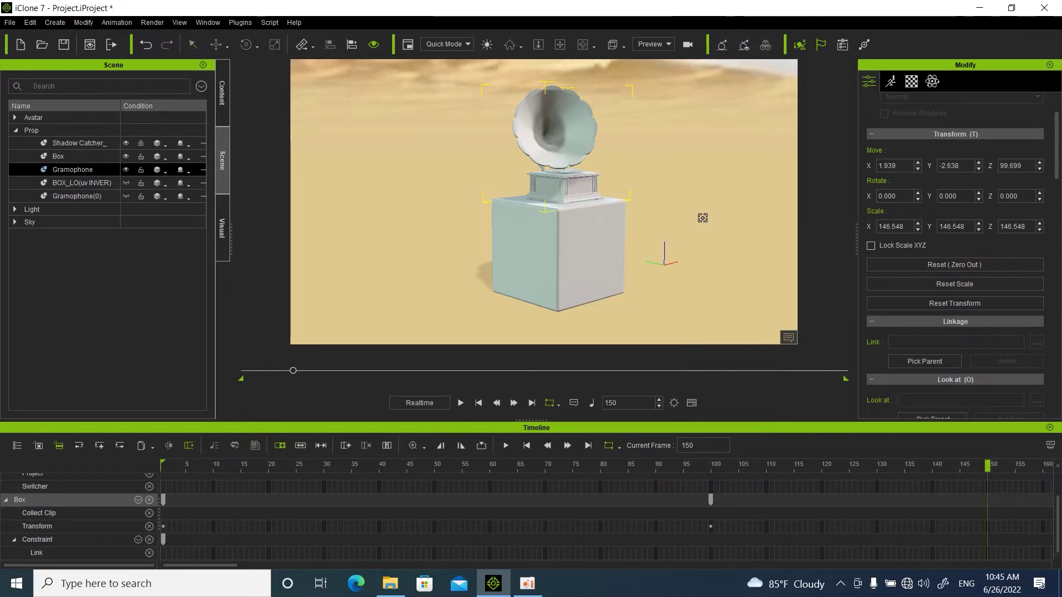
click(563, 247)
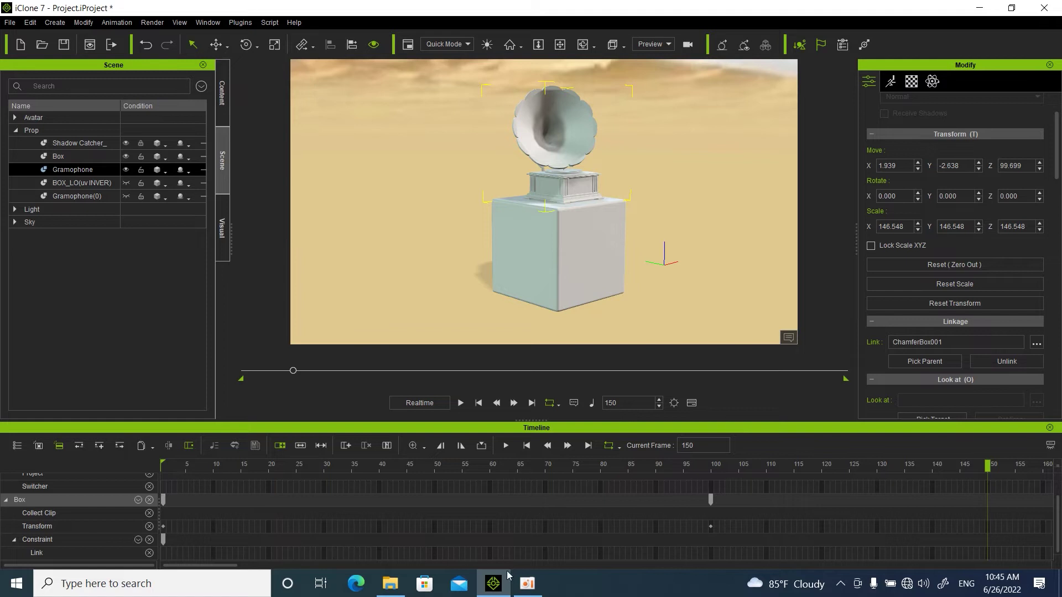
Step: Scrub from frame 150 to frame 168 to check the re-linked gramophone, and select the box's Link track
drag(197, 570, 248, 582)
drag(486, 469, 587, 510)
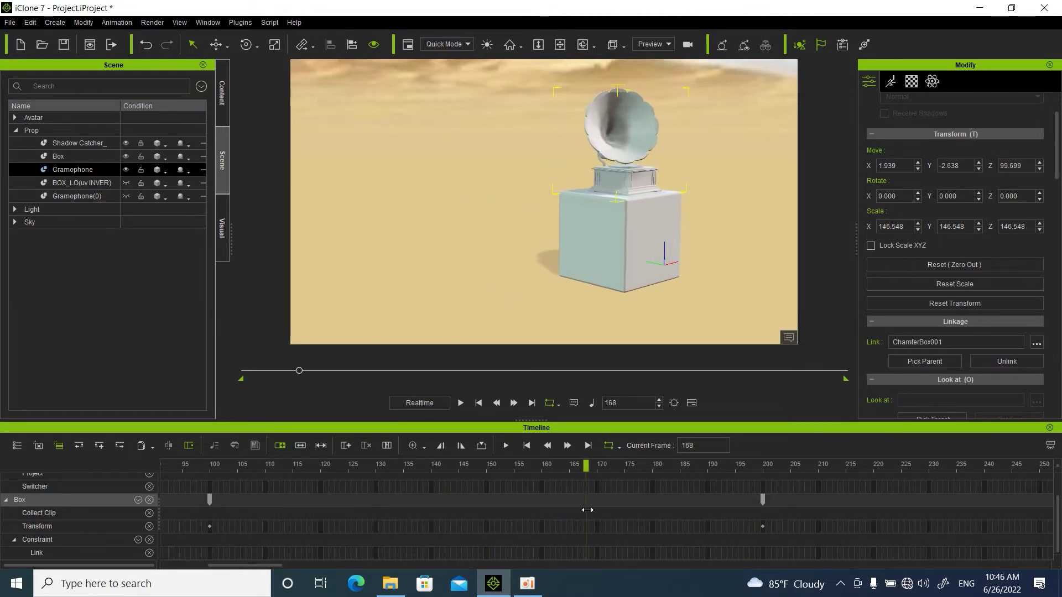
click(65, 557)
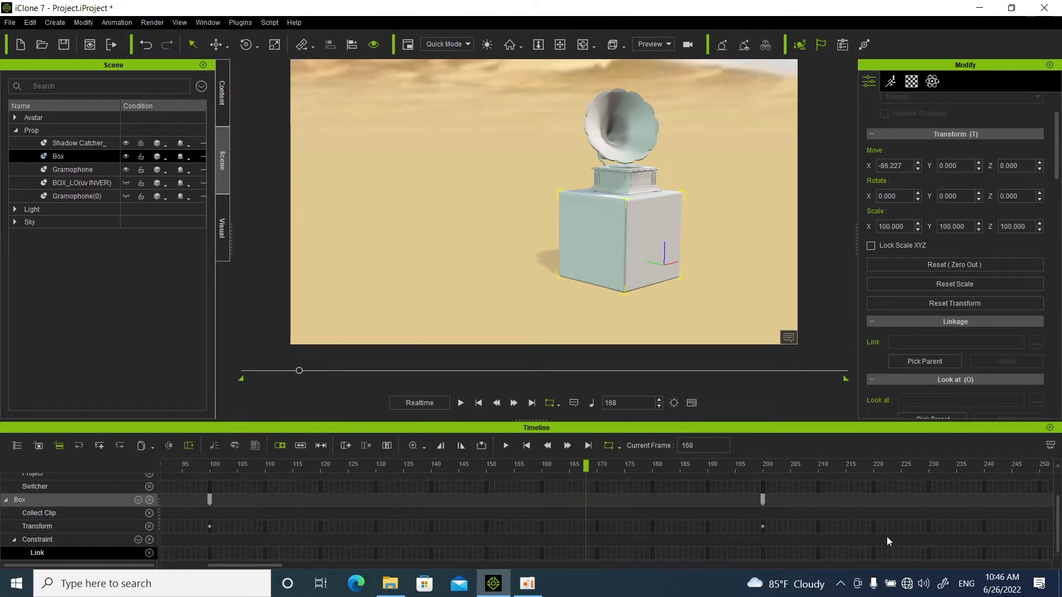
Step: Mark frame 200 as the end of the playback range and play the animation from the start
drag(598, 469, 763, 501)
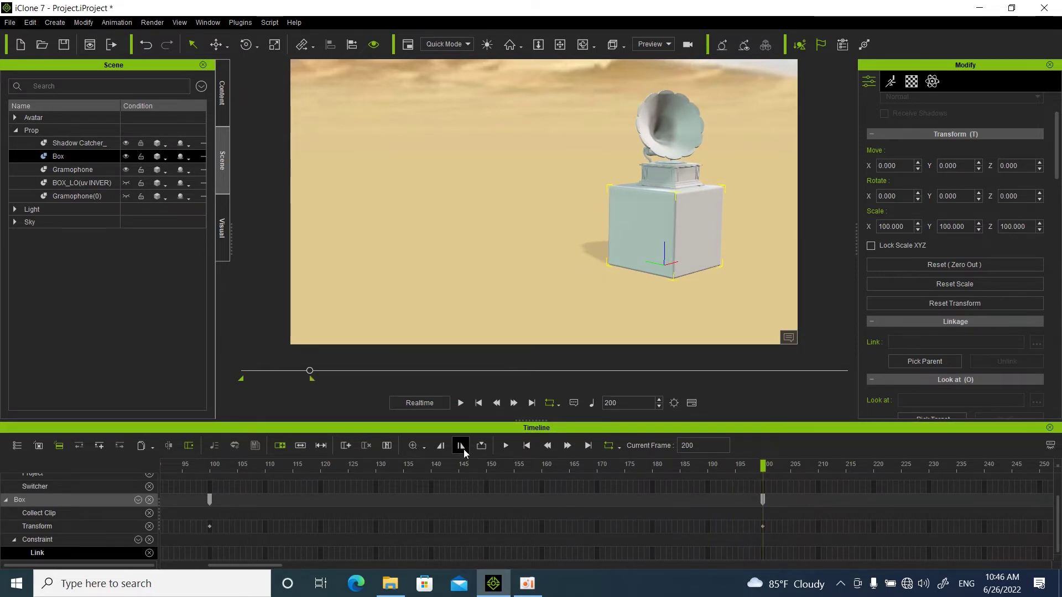
click(461, 403)
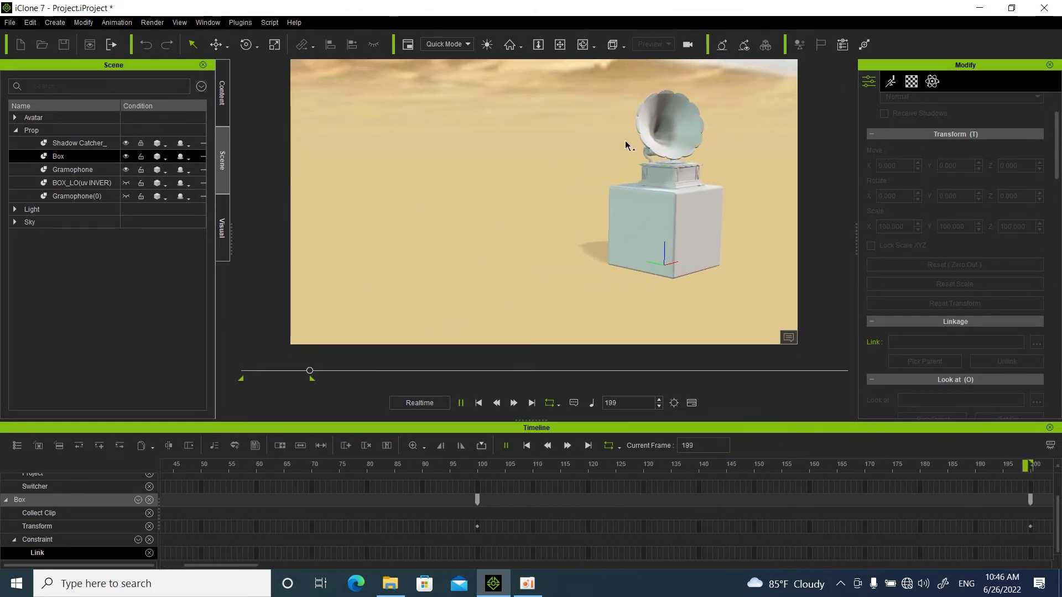
click(481, 404)
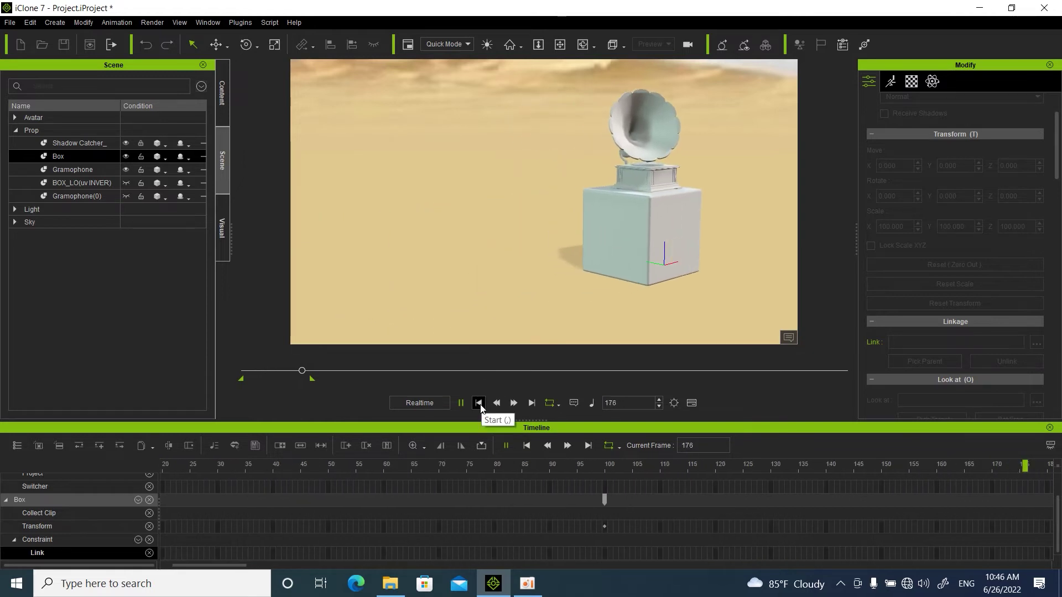
Step: Save the selected box to the custom Prop library under the name Link
click(223, 92)
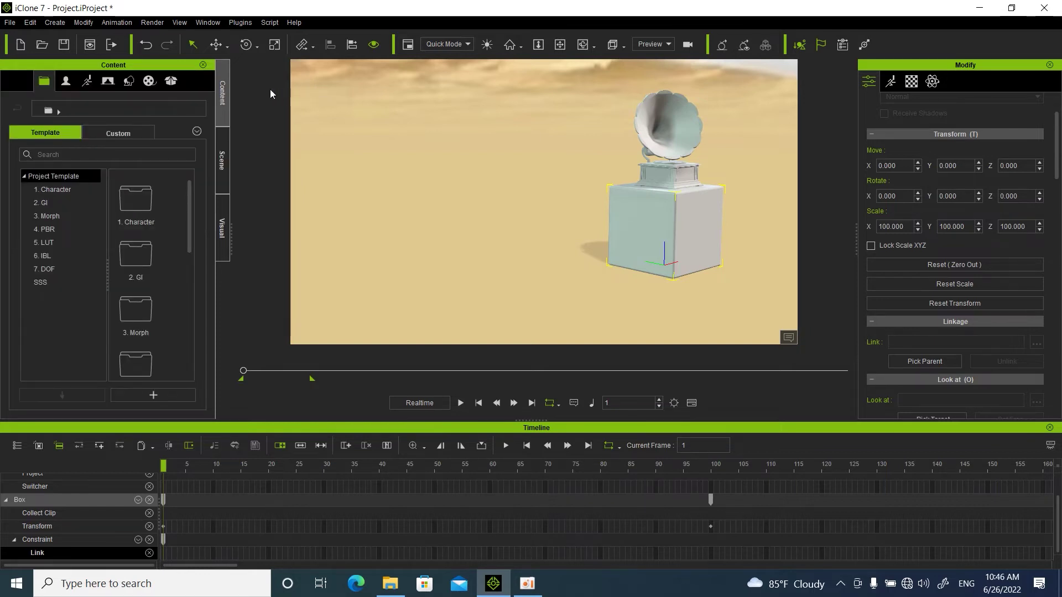
click(129, 81)
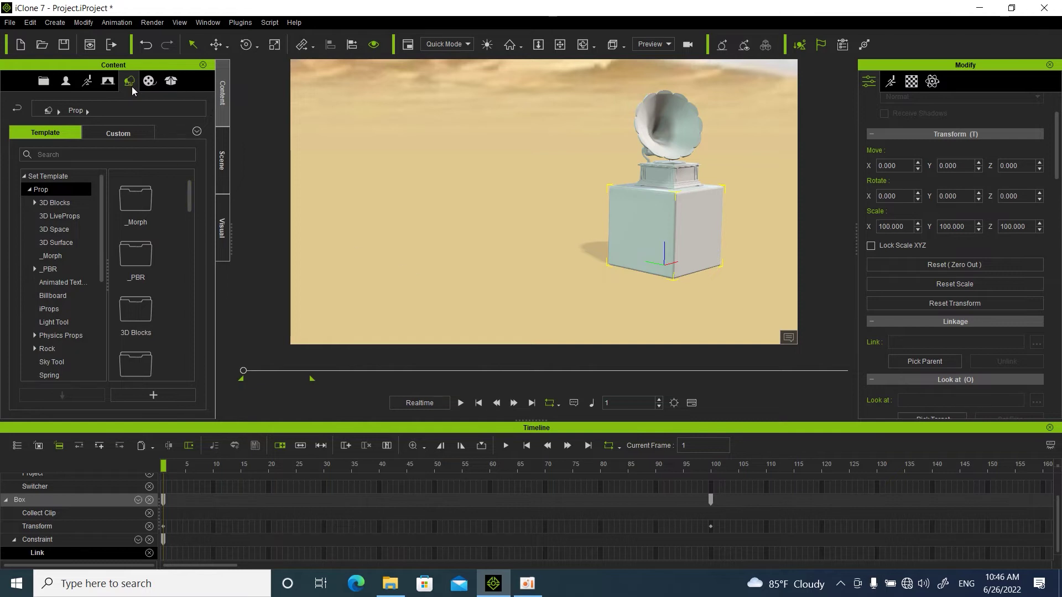
click(131, 134)
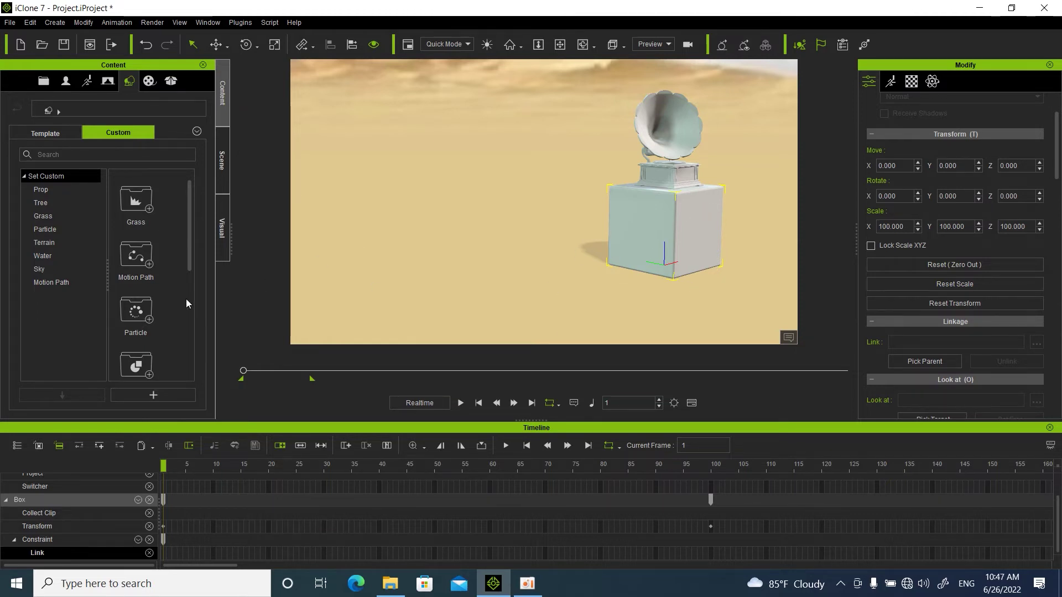
scroll(183, 302, down, 5)
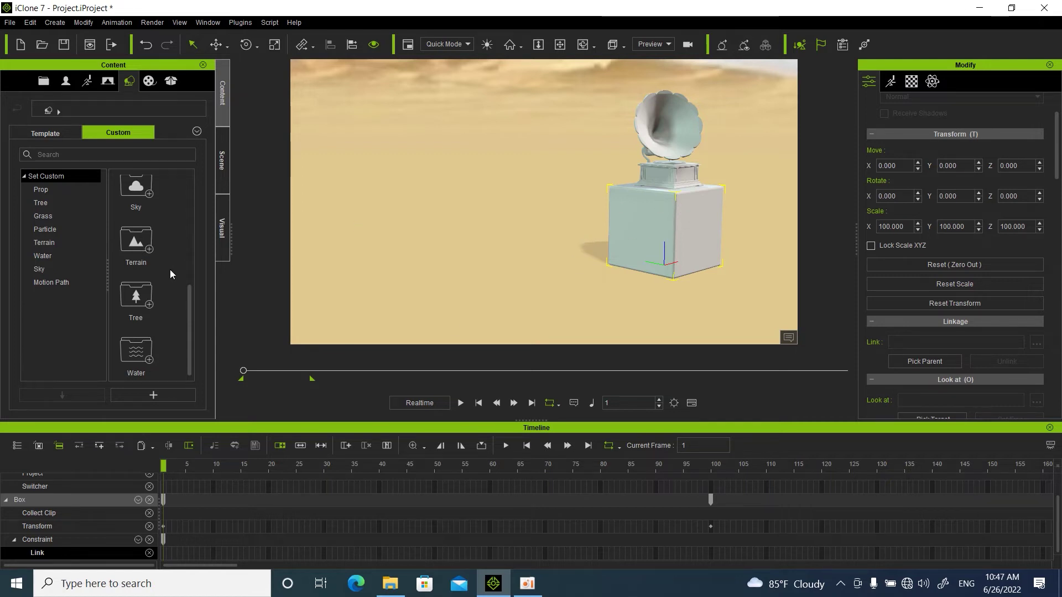
click(153, 398)
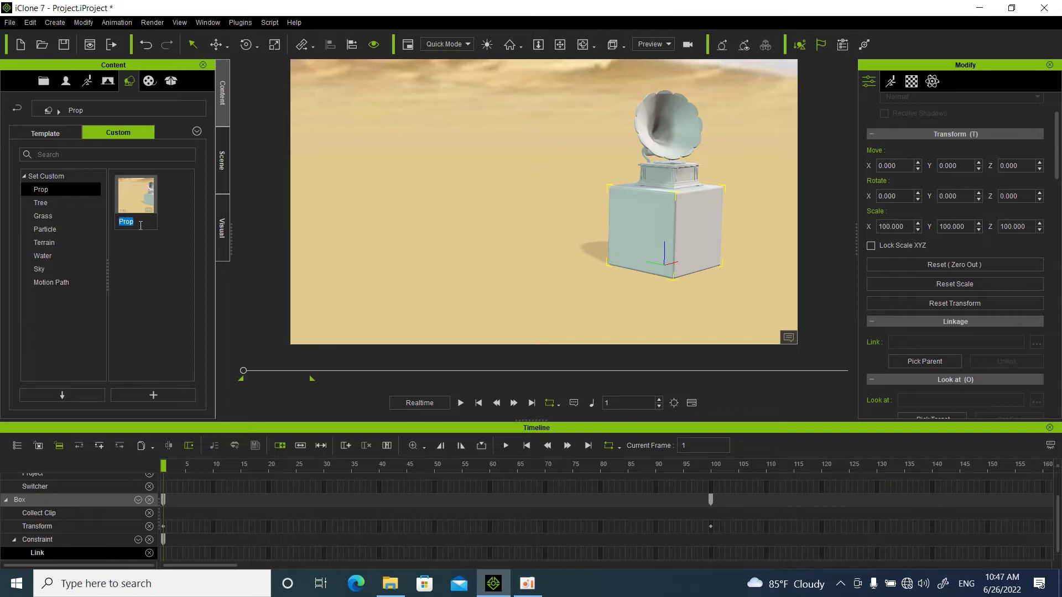
mouse_move(141, 223)
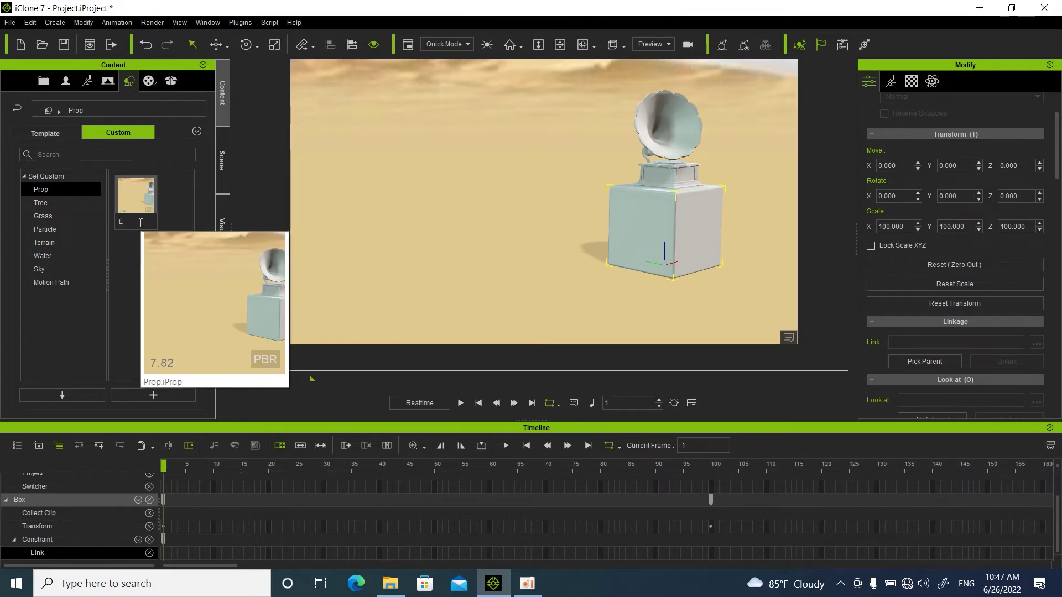
text(Link)
key(Return)
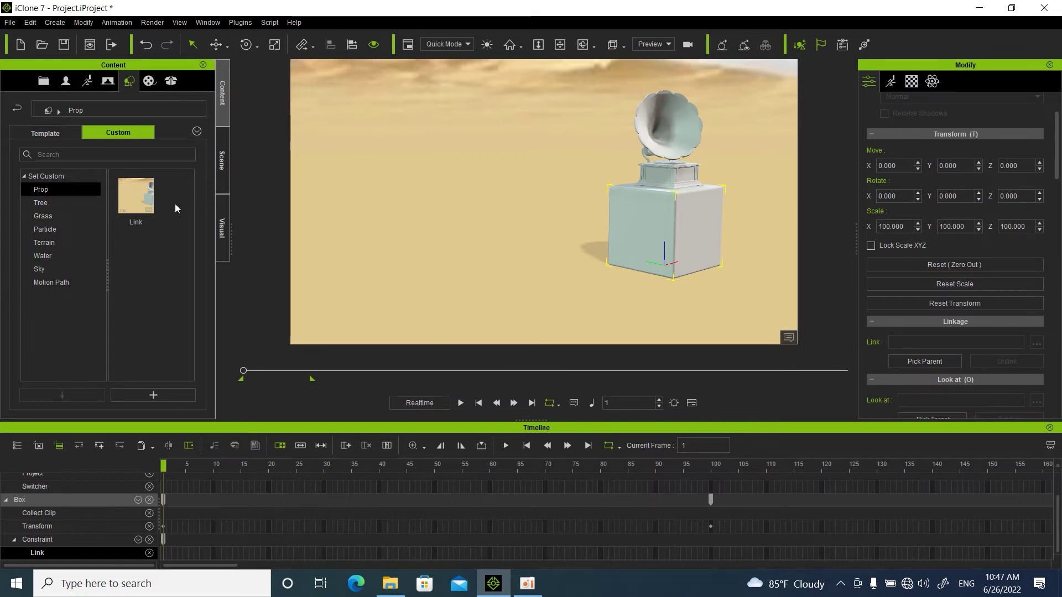
Step: Place the saved Link prop in the scene at about X -214, Y 113 and examine its Linkage and Attach settings
drag(137, 191, 472, 279)
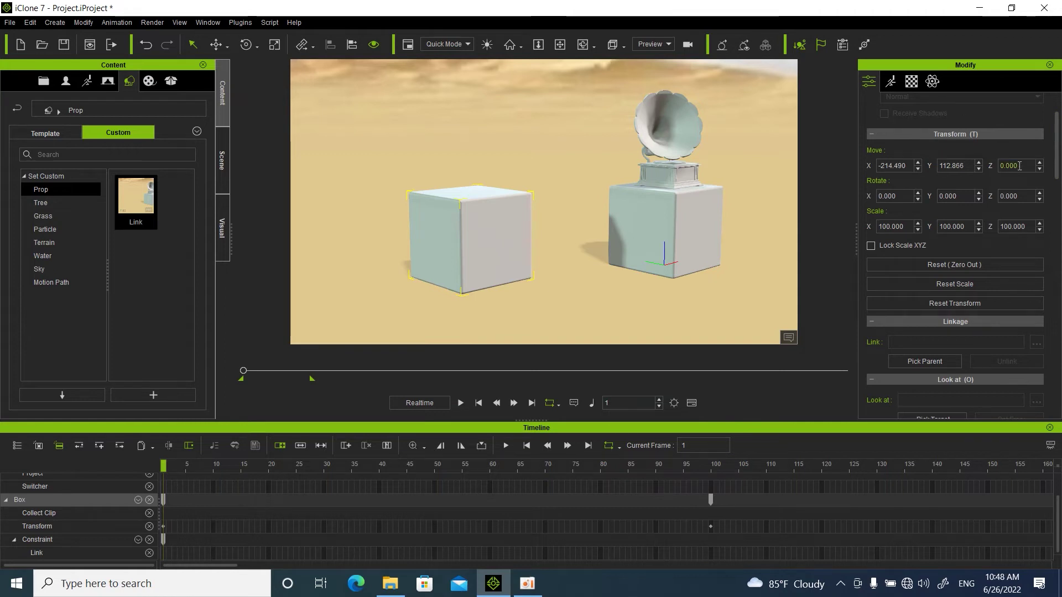
drag(1057, 139, 1057, 175)
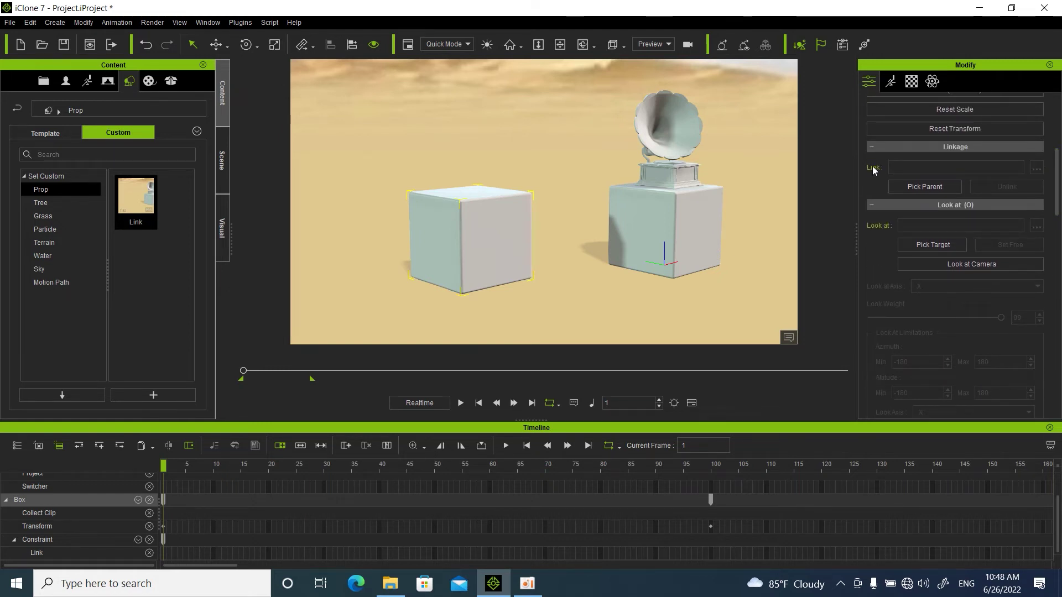
drag(1057, 180, 1060, 271)
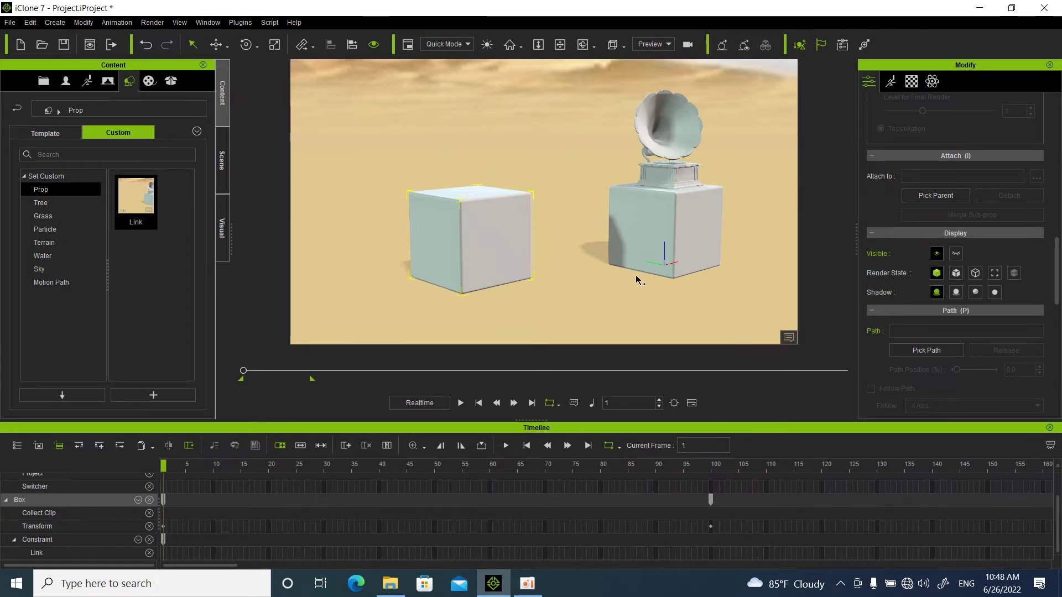
Step: Delete the placed copy of the Link prop from the scene
key(Escape)
click(483, 247)
key(Delete)
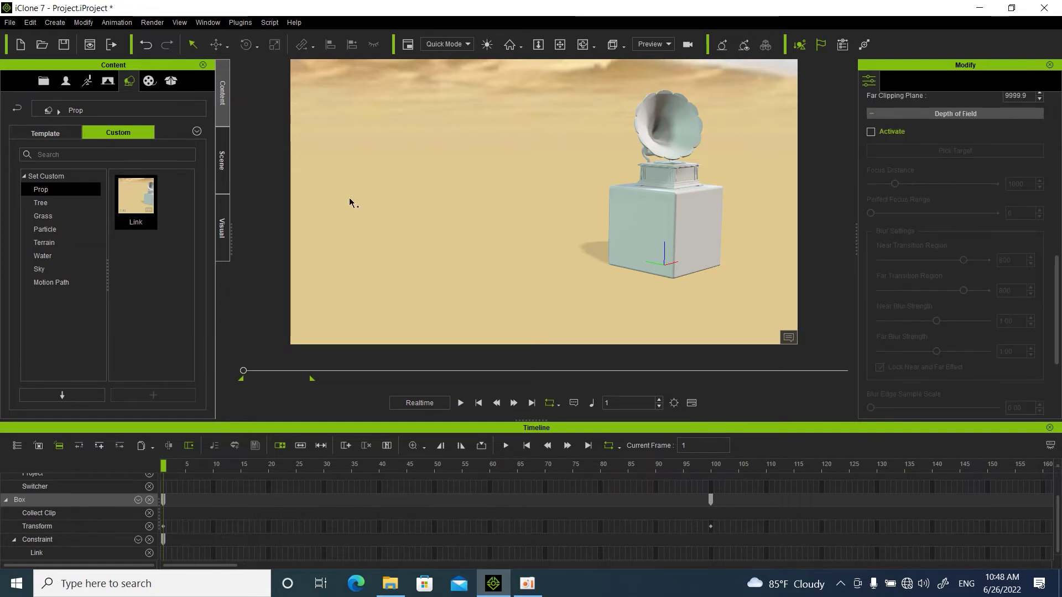
Step: Hide the Box and Gramophone props and show BOX_LO(uv INVER) and Gramophone(0) in their place
click(224, 160)
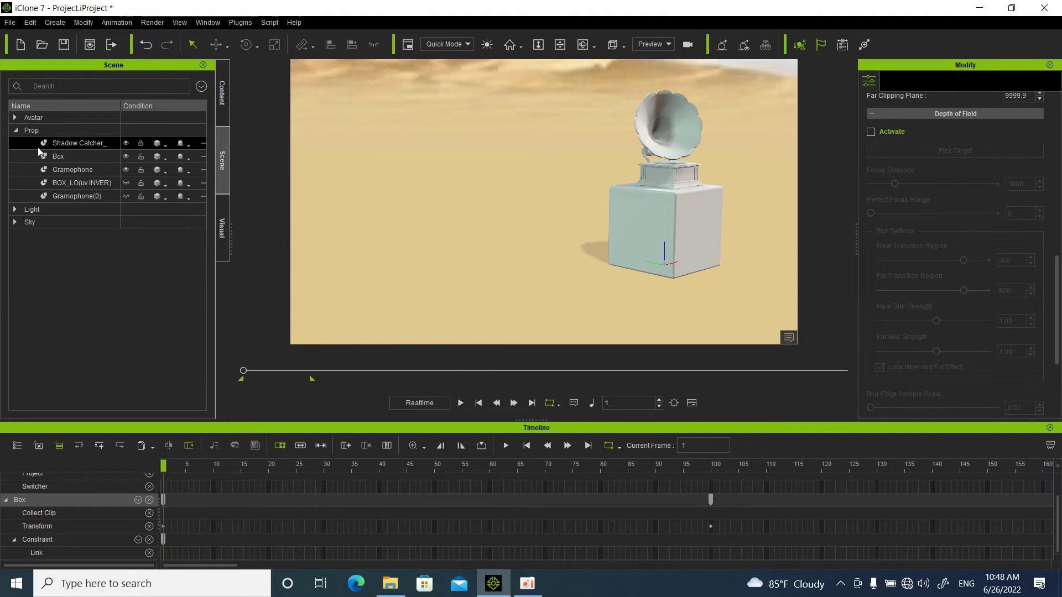
click(125, 170)
click(127, 156)
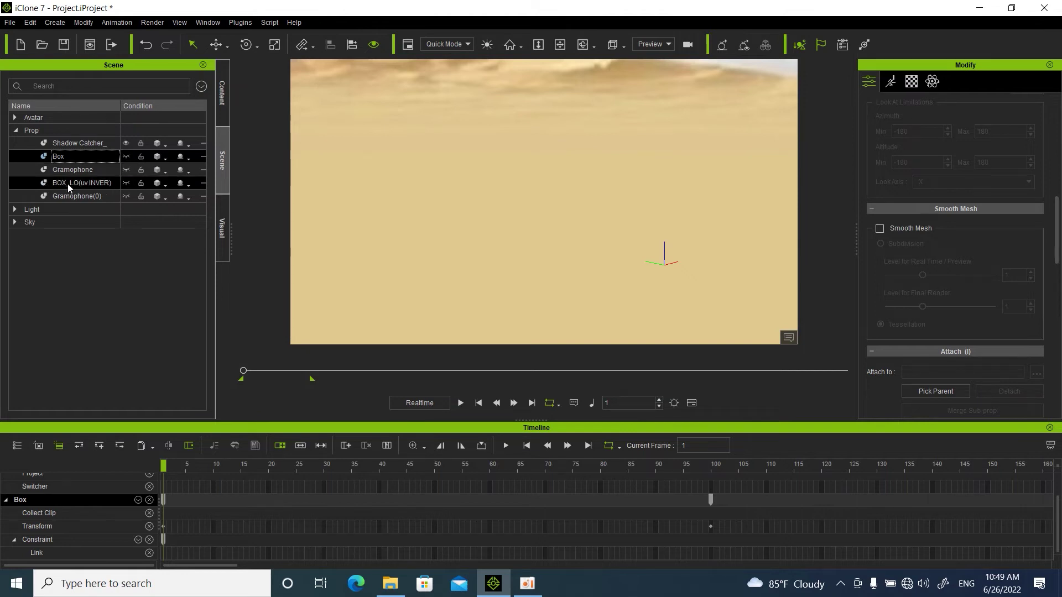
click(126, 183)
click(126, 197)
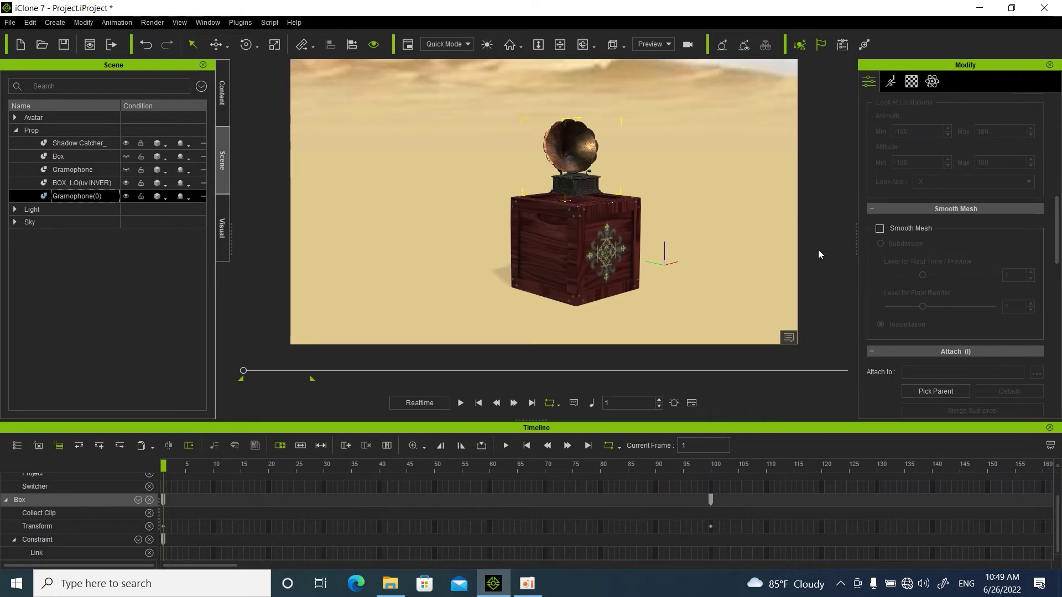
Step: Move the BOX_LO(uv INVER) prop out from under the gramophone and zero out its transform
click(587, 265)
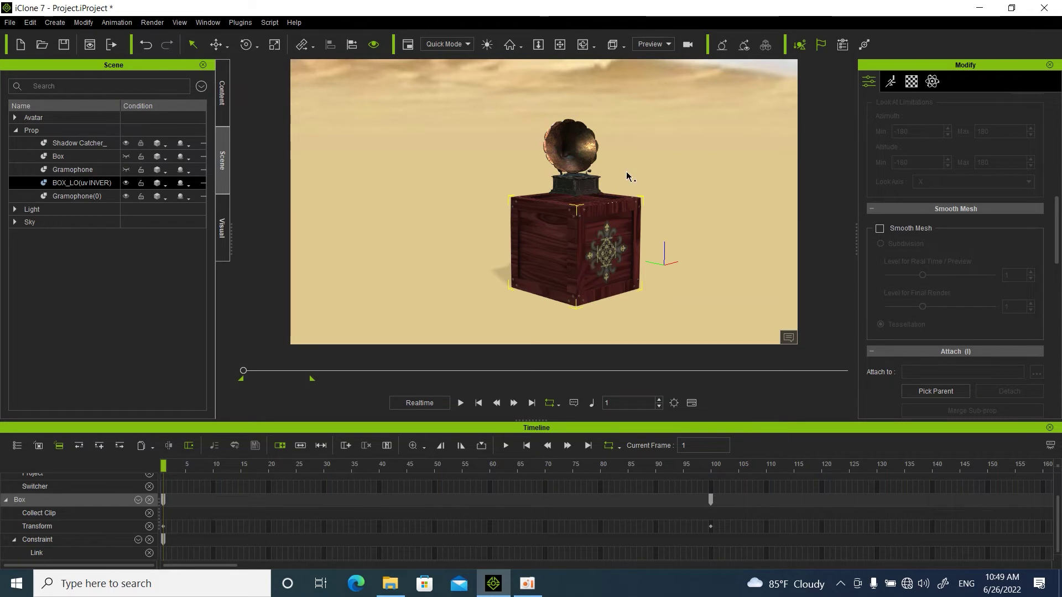
click(216, 44)
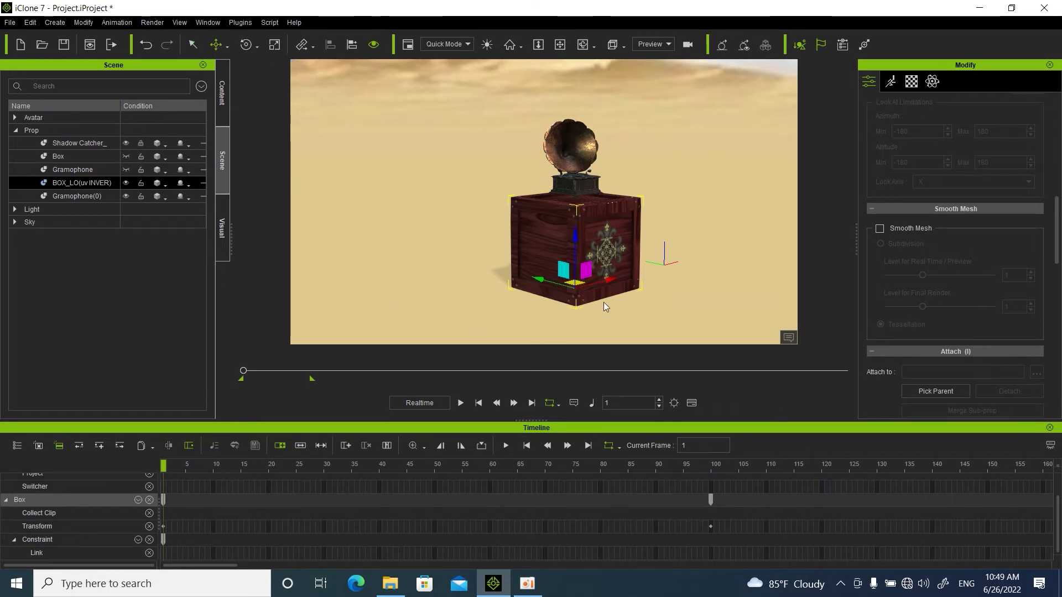
scroll(952, 283, up, 10)
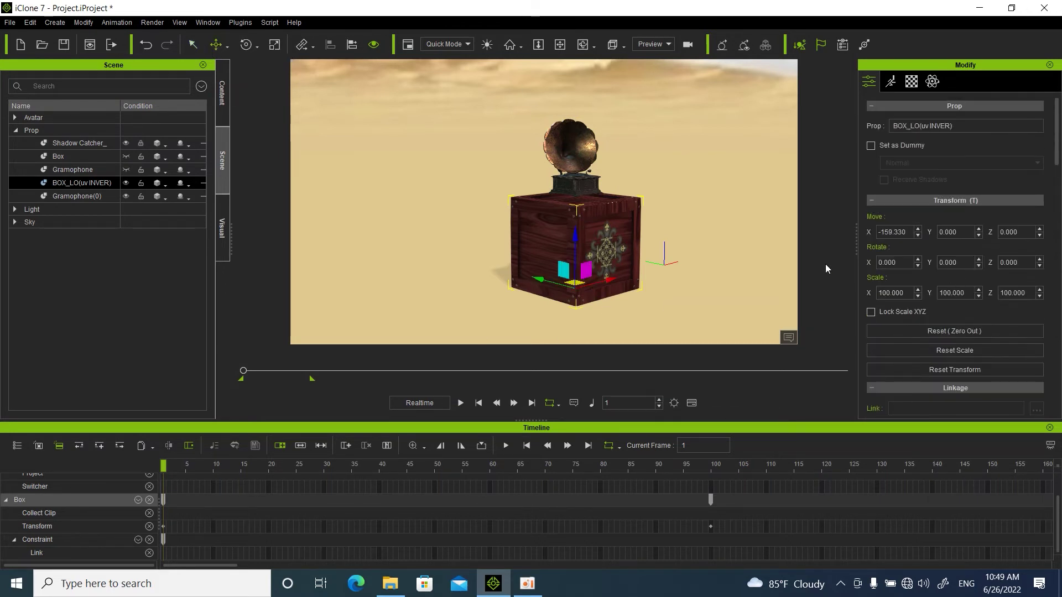
drag(579, 283, 450, 309)
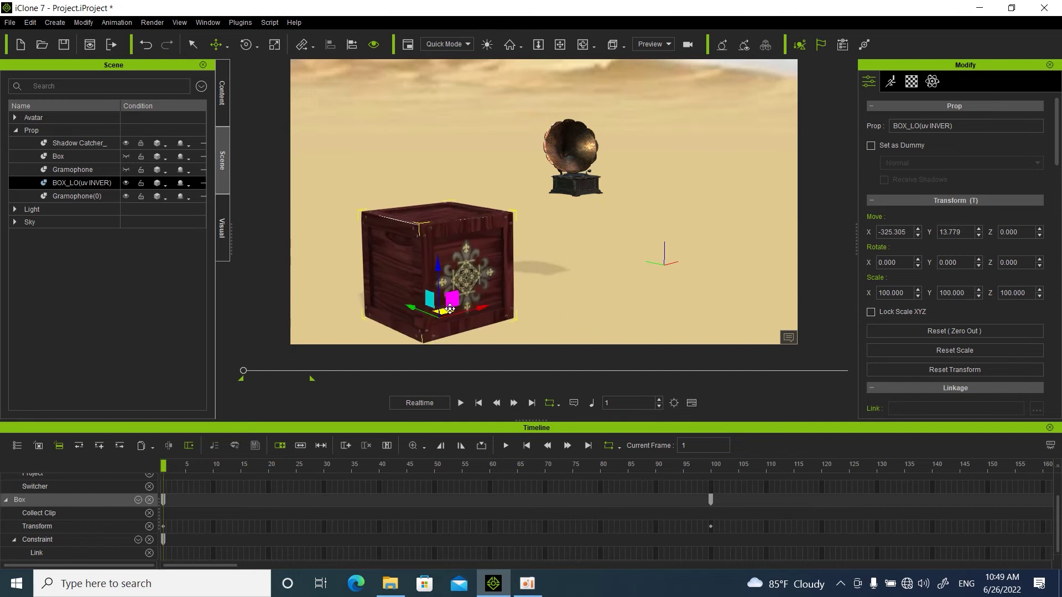
click(940, 330)
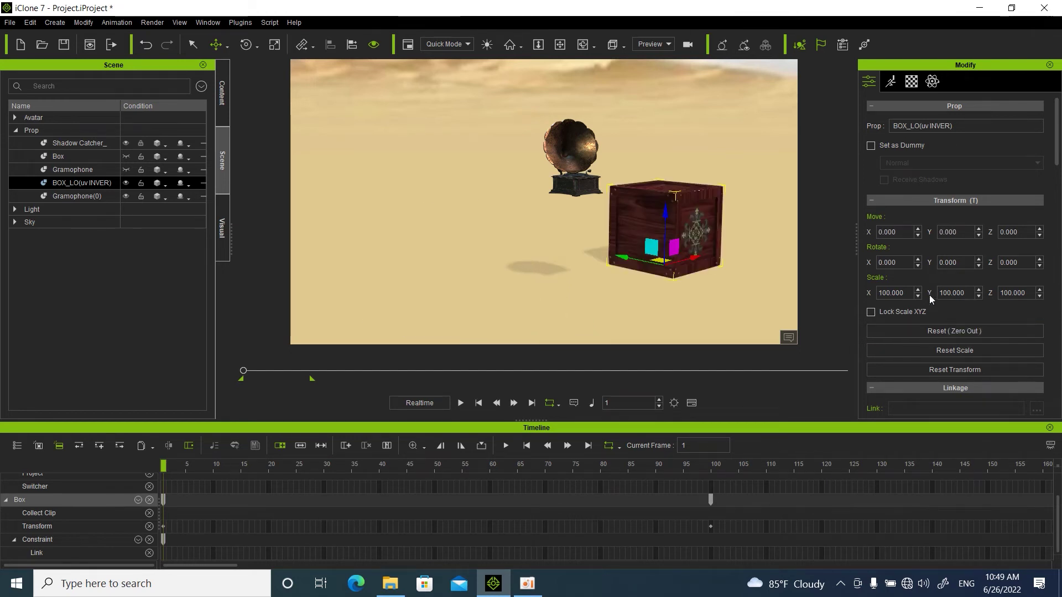
Step: Place the Gramophone(0) prop centrally on top of the box at about X 3, Y -1, Z 104
click(571, 184)
drag(607, 189, 686, 192)
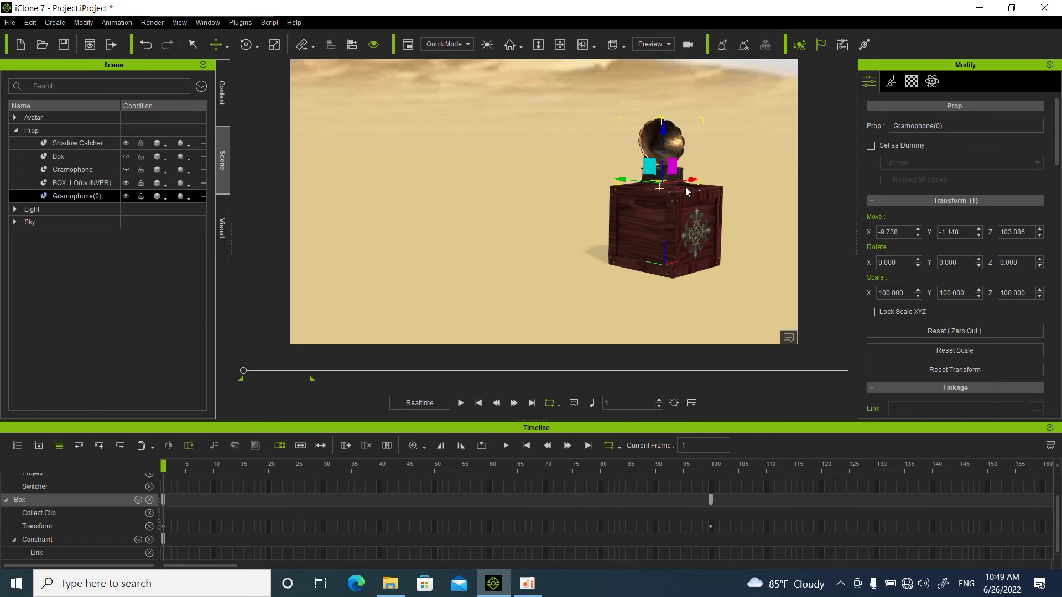
click(583, 49)
right_drag(695, 215, 432, 239)
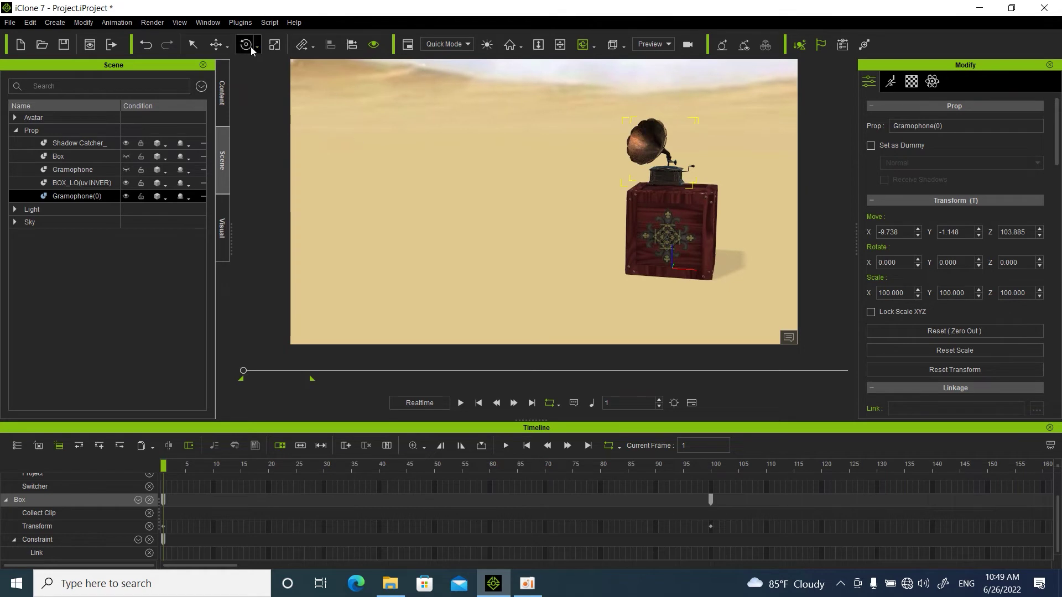
click(217, 44)
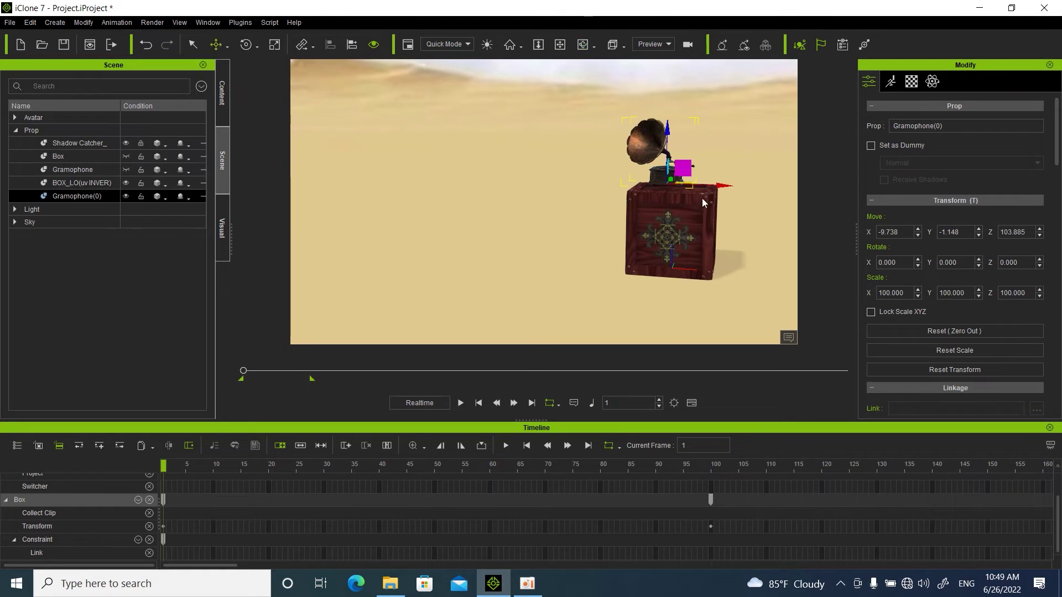
drag(719, 186, 731, 193)
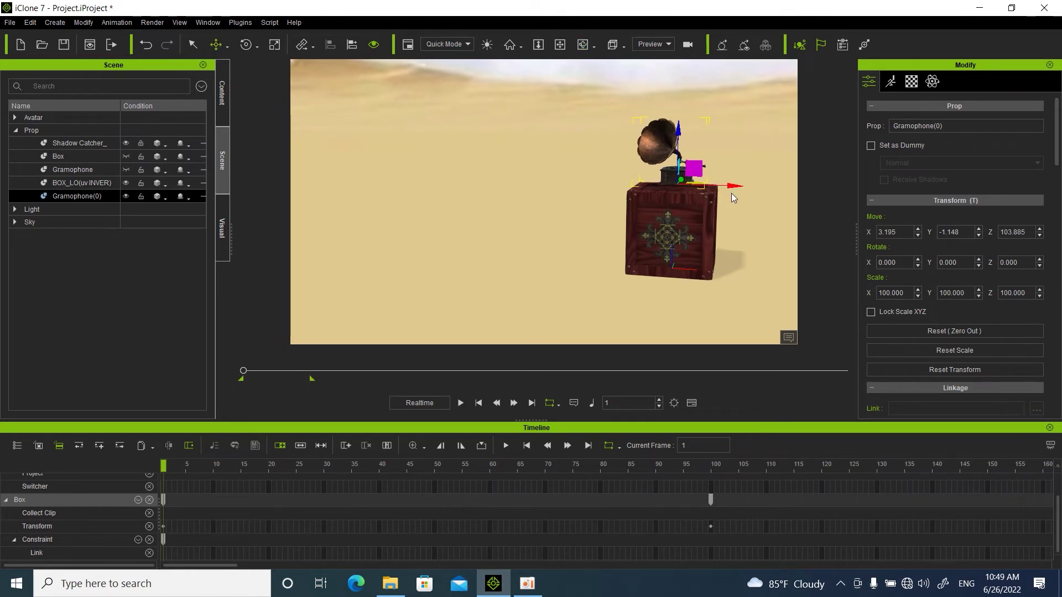
click(583, 44)
drag(703, 226, 694, 277)
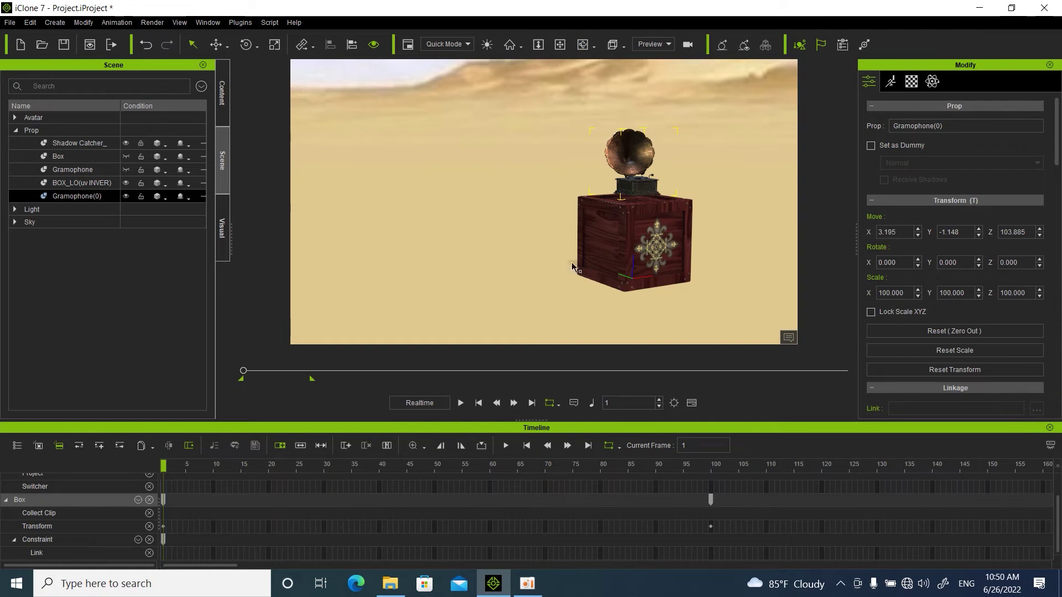
Step: Attach the Gramophone(0) prop to BOX_LO(uv INVER) as its parent
right_click(628, 176)
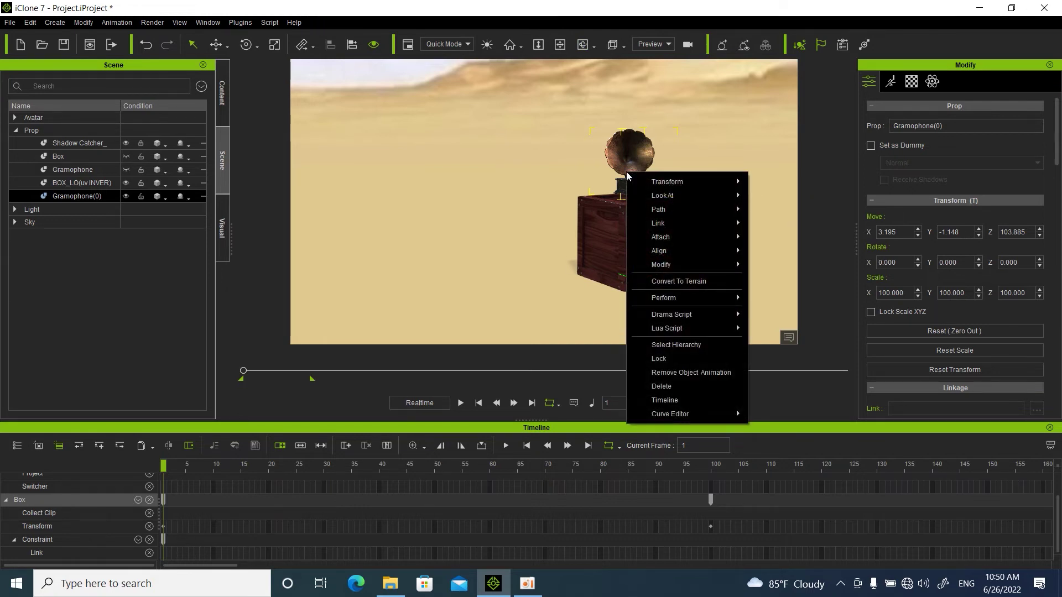
mouse_move(702, 243)
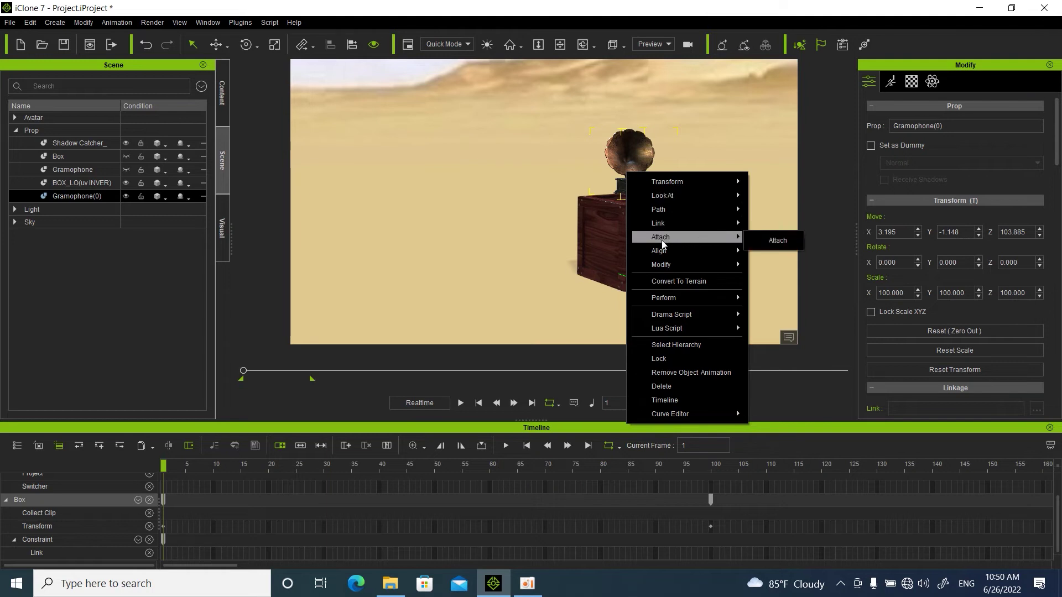
click(778, 240)
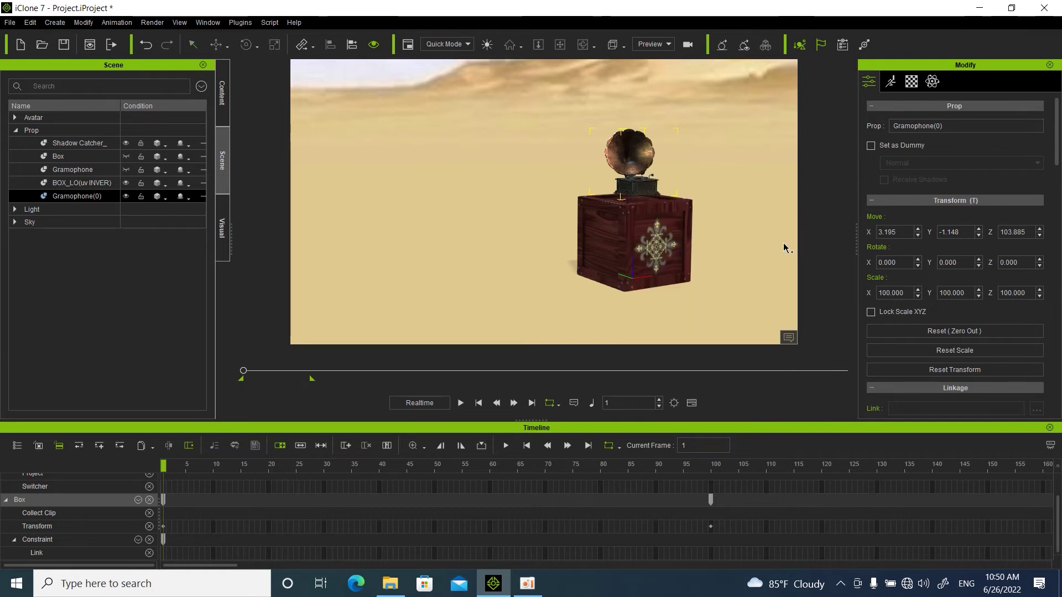
click(635, 238)
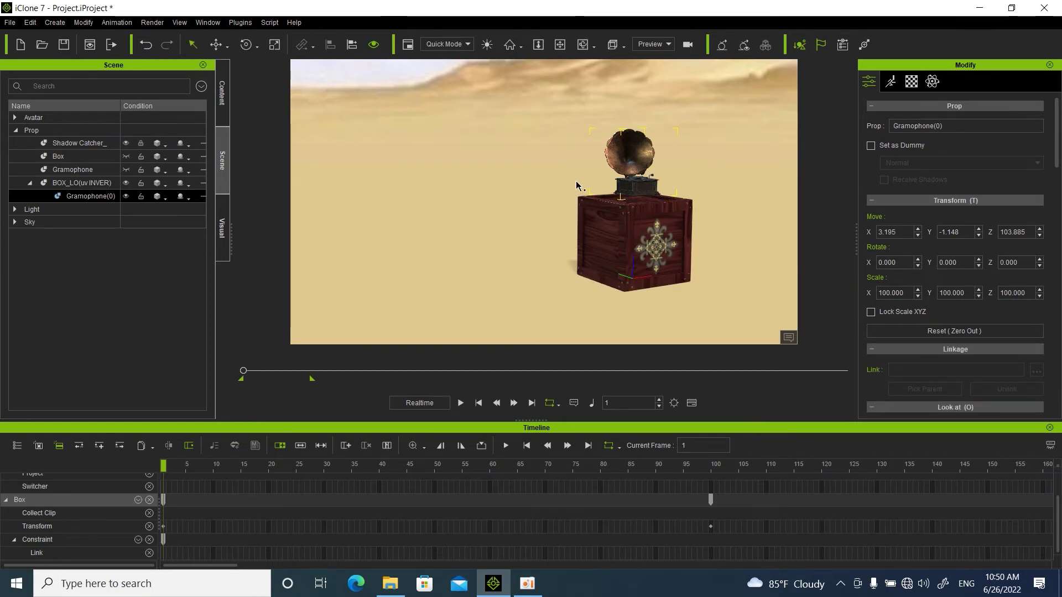
Step: Test the attachment by moving the box to about X -81, Y 29, and zero out its transform
click(624, 251)
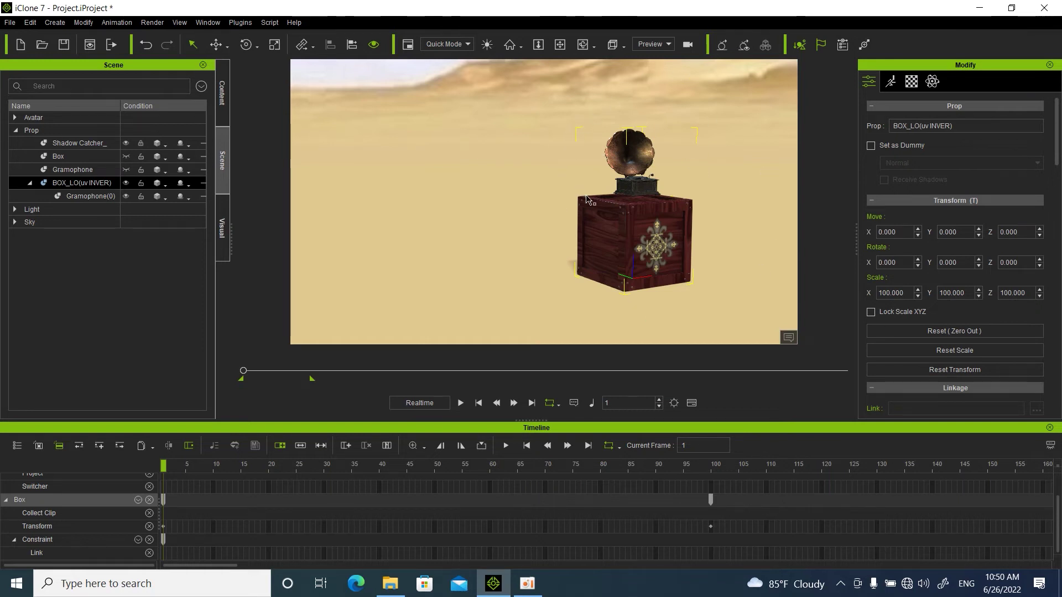
click(216, 44)
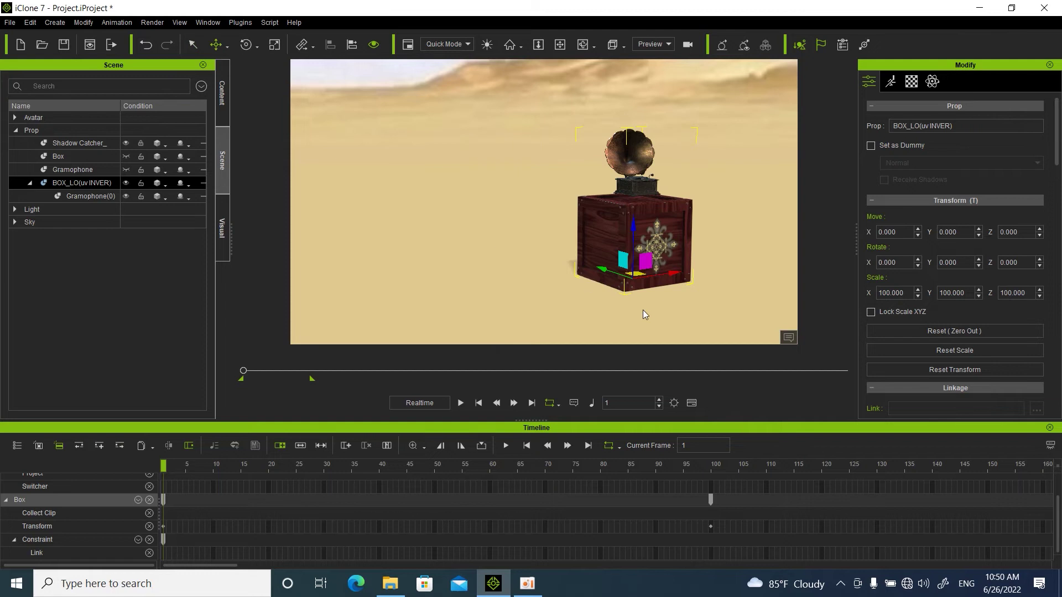
drag(640, 274, 632, 294)
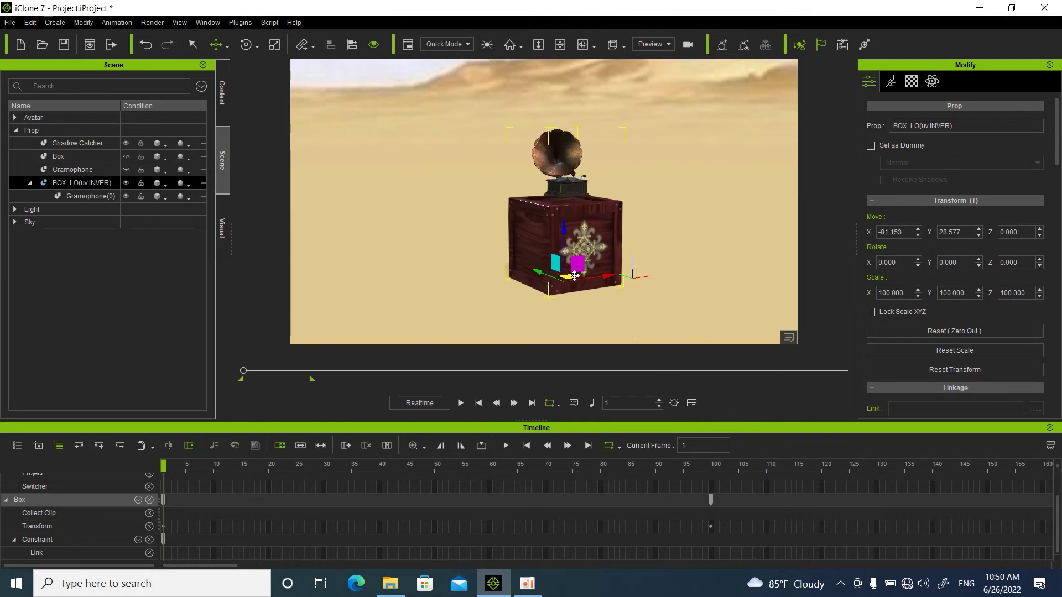
click(938, 330)
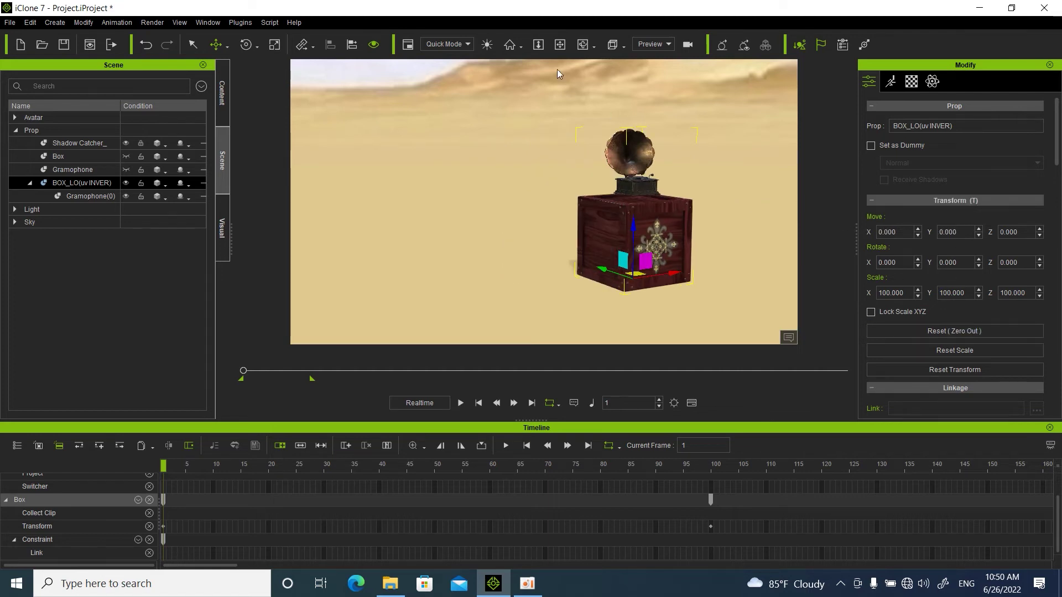
Step: Test rotating the box with its attached gramophone about -20 degrees around Z, and reset the transform
click(245, 45)
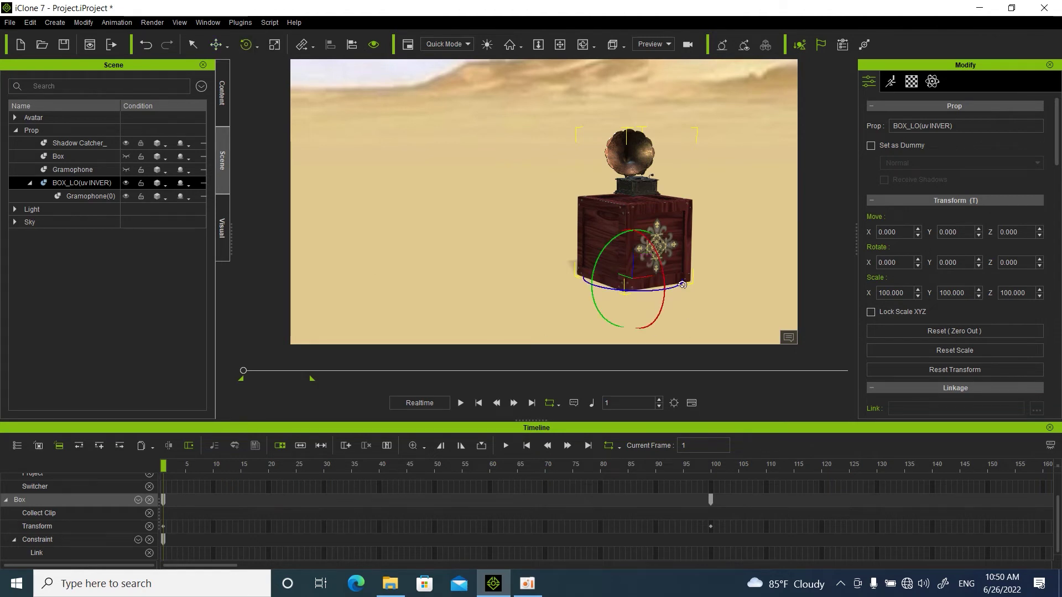
drag(681, 283, 681, 315)
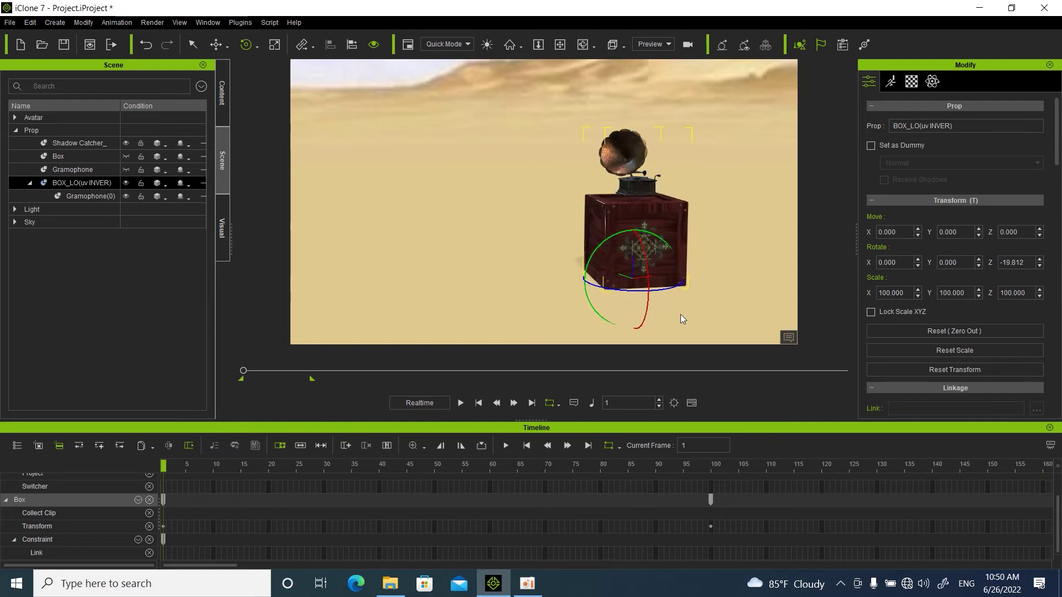
click(954, 331)
Step: Test scaling the box uniformly to about 137 with the gramophone attached, and reset the transform
click(276, 44)
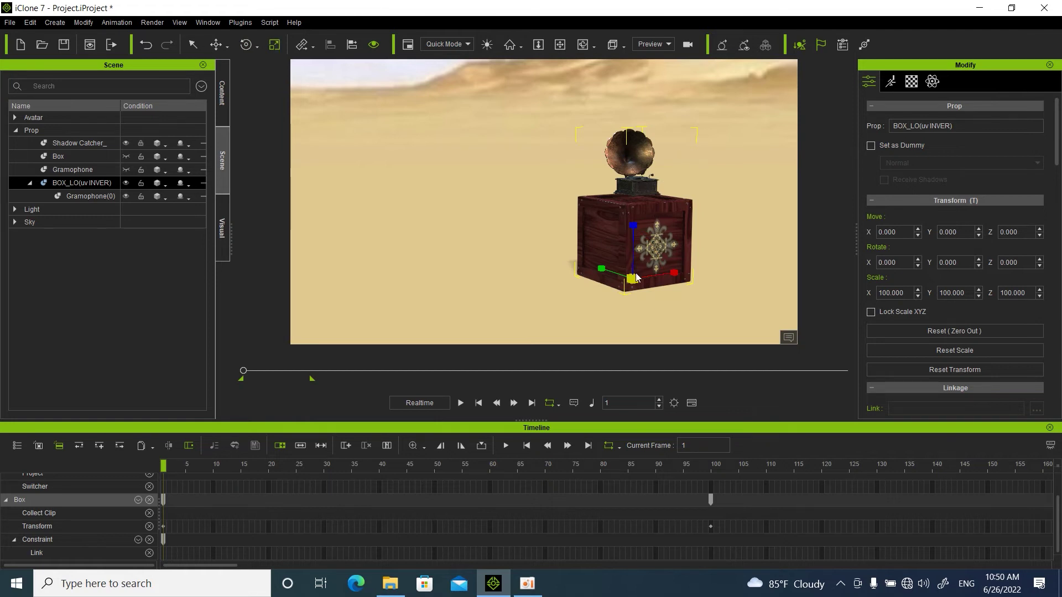
drag(633, 279, 660, 236)
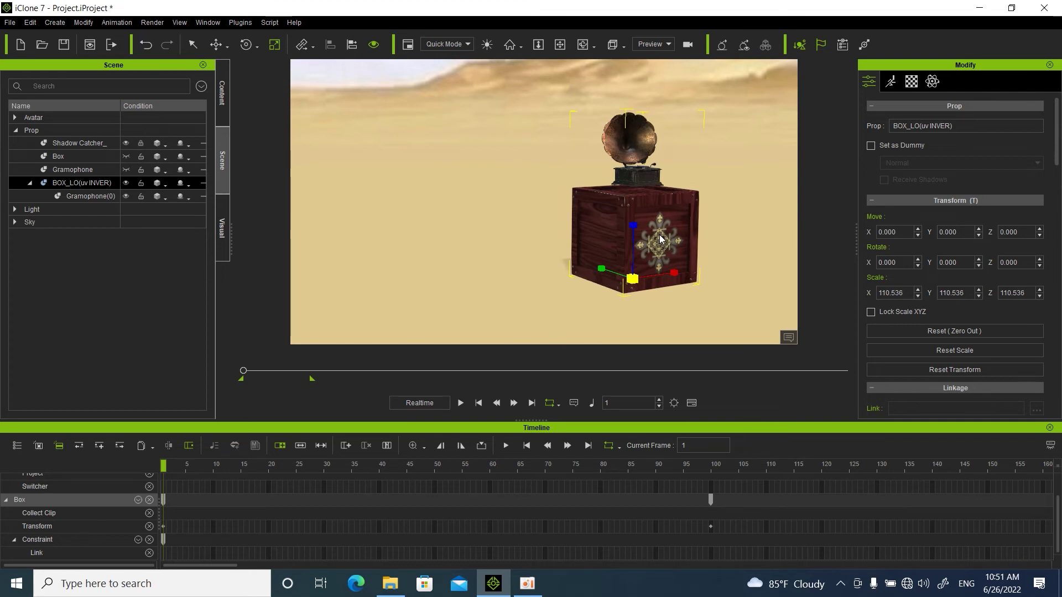
drag(662, 239, 668, 214)
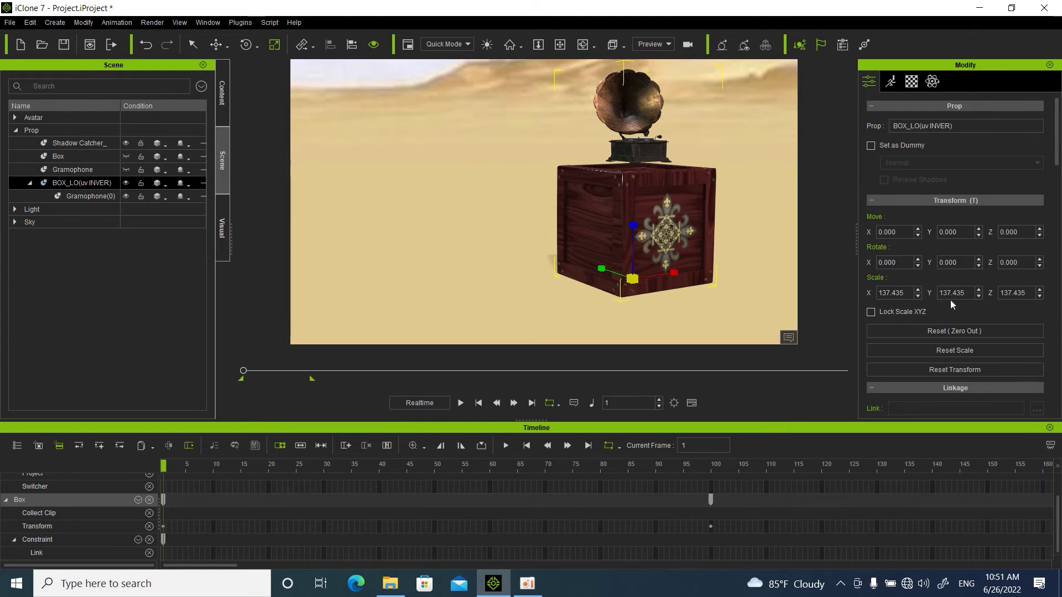
click(970, 331)
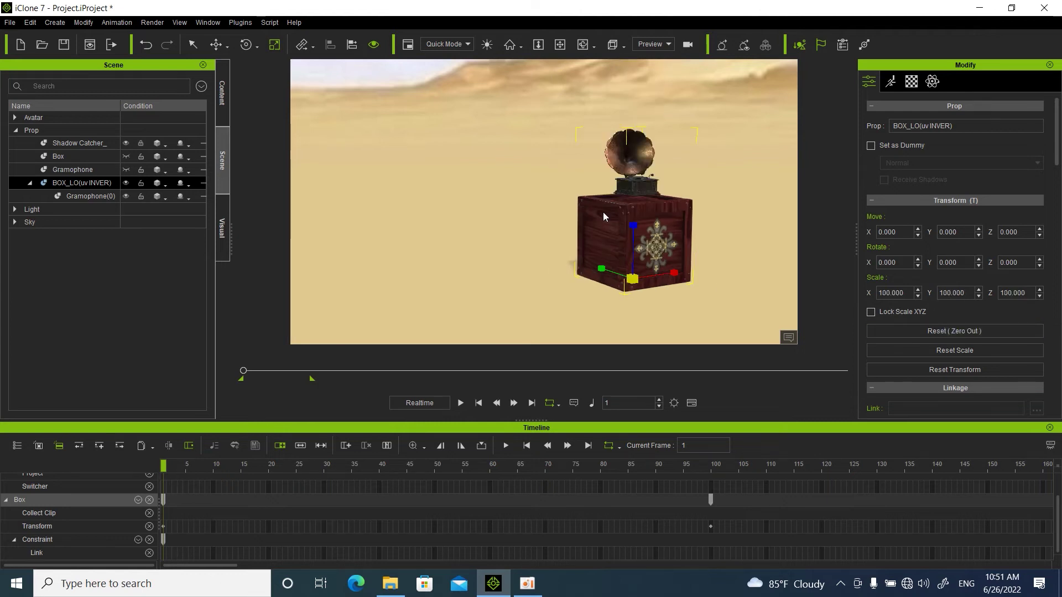
Step: At frame 100, move the BOX_LO(uv INVER) prop along X to about -313
click(197, 49)
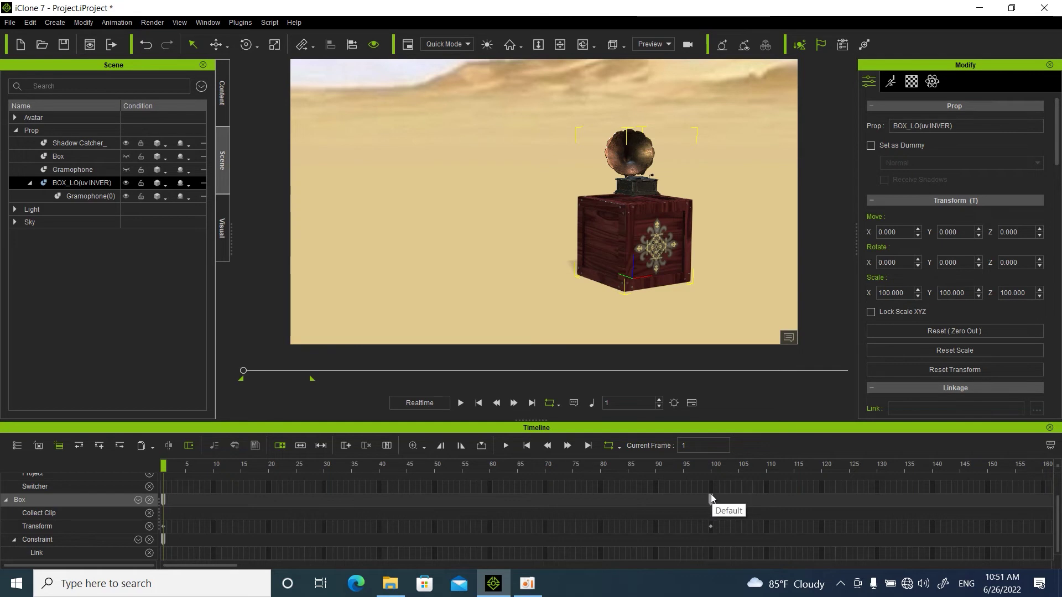
drag(712, 496, 576, 512)
click(576, 513)
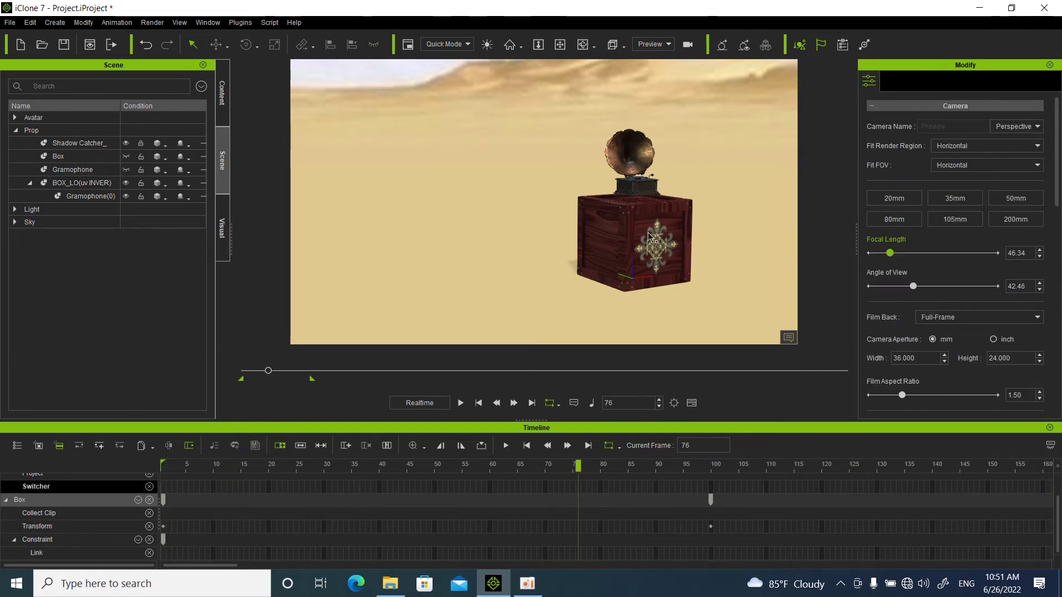
click(647, 235)
drag(583, 468, 711, 470)
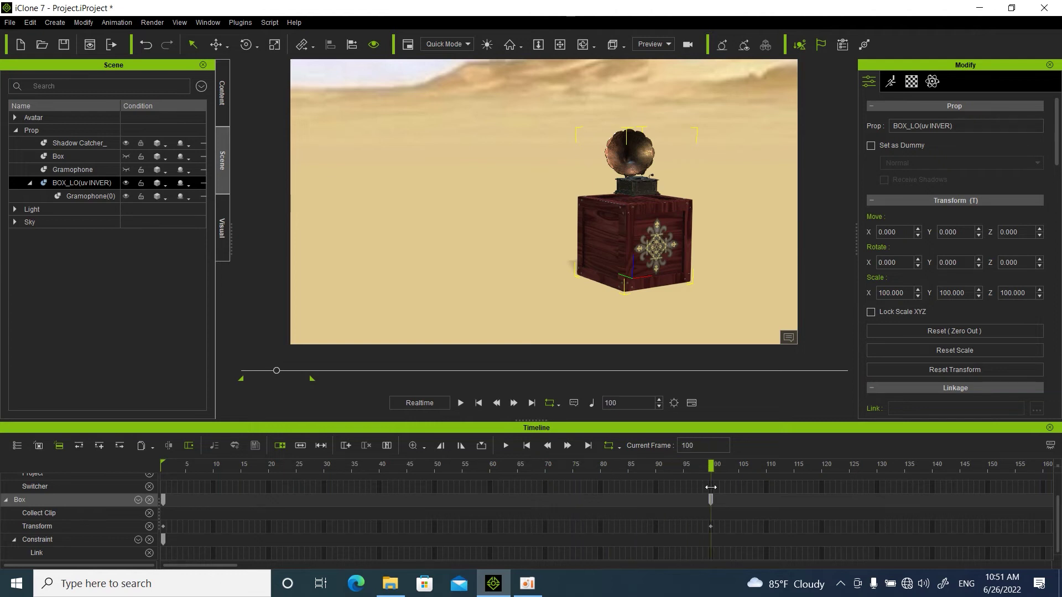
click(217, 44)
drag(676, 275, 444, 337)
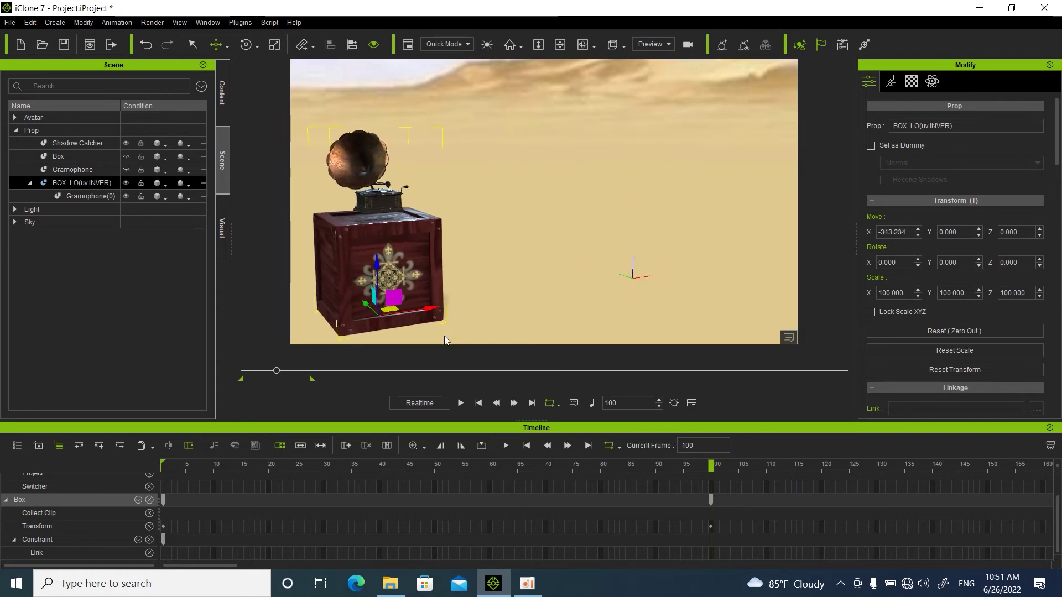
Step: At frame 50, detach Gramophone(0) from the box and scrub between the start and frame 50 to check the motion
drag(709, 469, 436, 480)
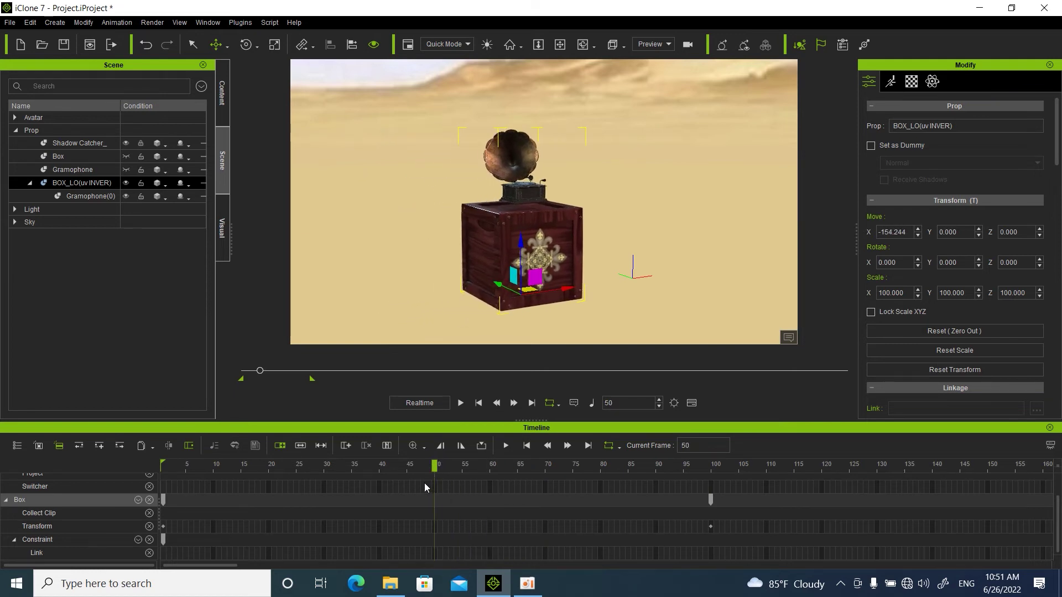
right_click(520, 176)
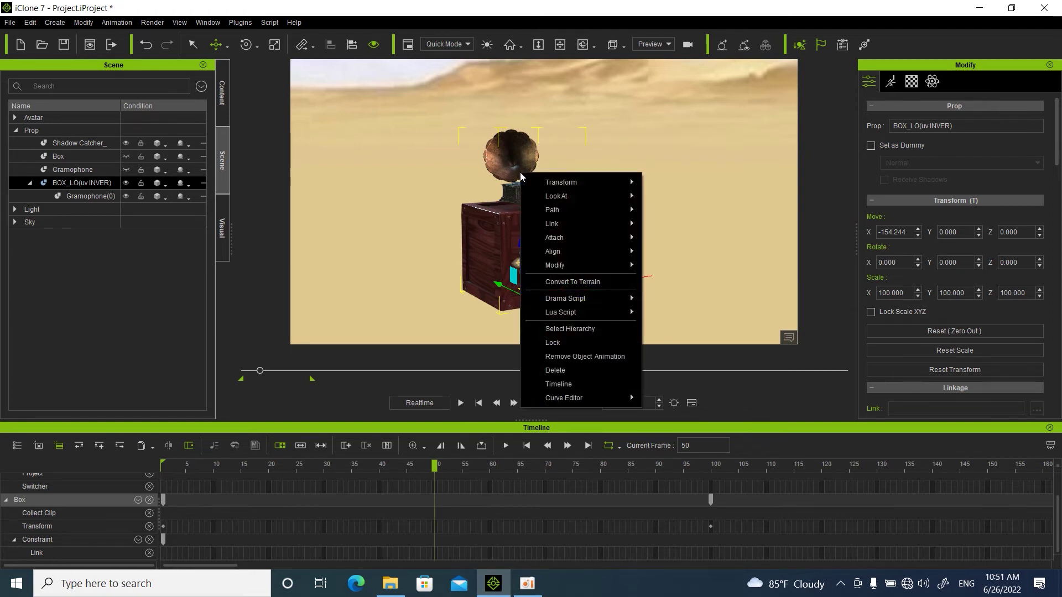
mouse_move(567, 239)
click(1059, 133)
drag(1059, 132, 1061, 251)
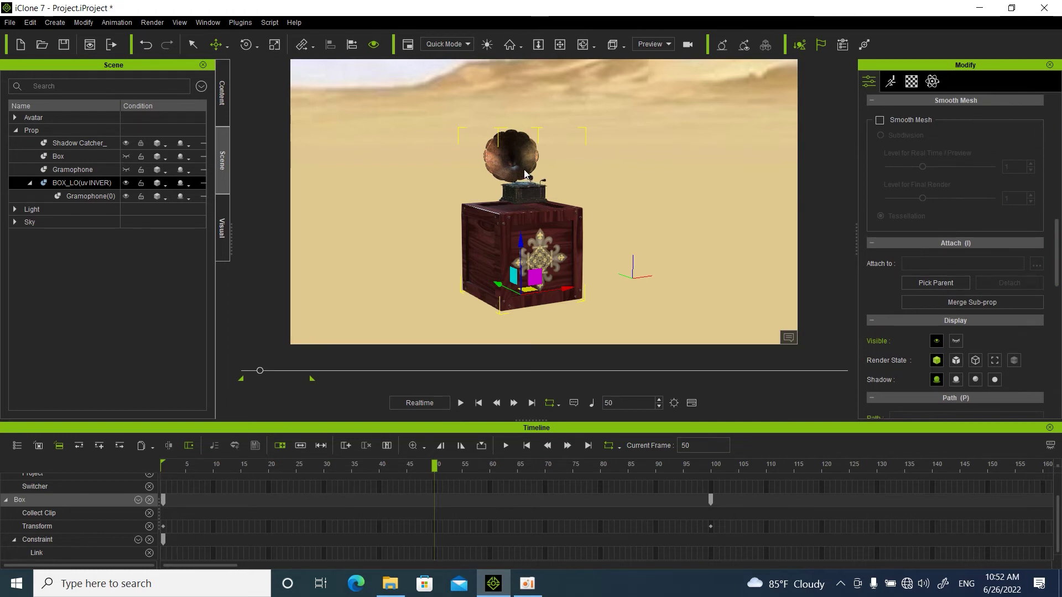
click(192, 44)
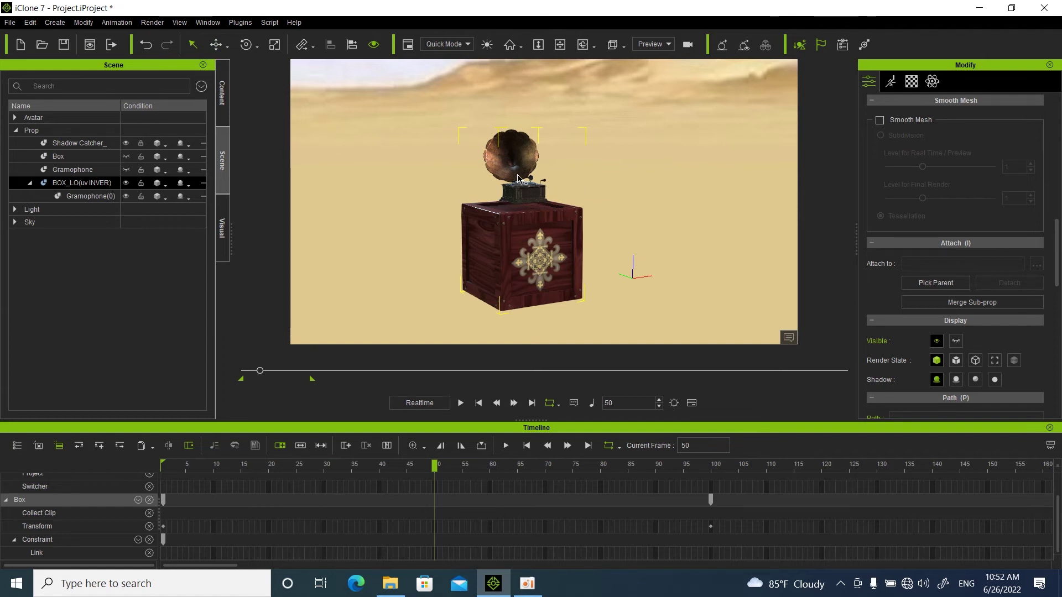
click(518, 180)
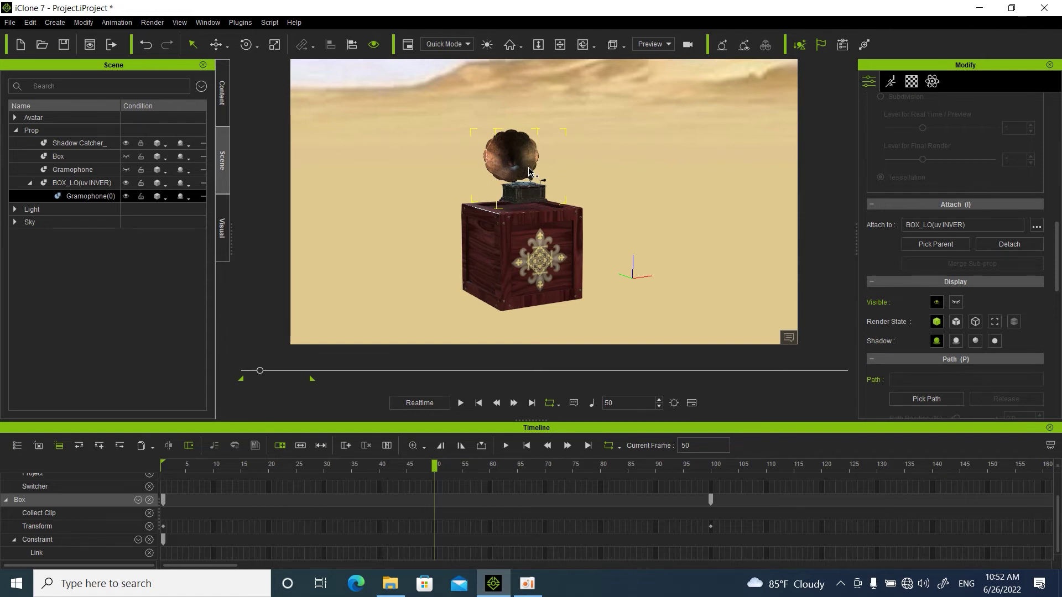
click(1008, 245)
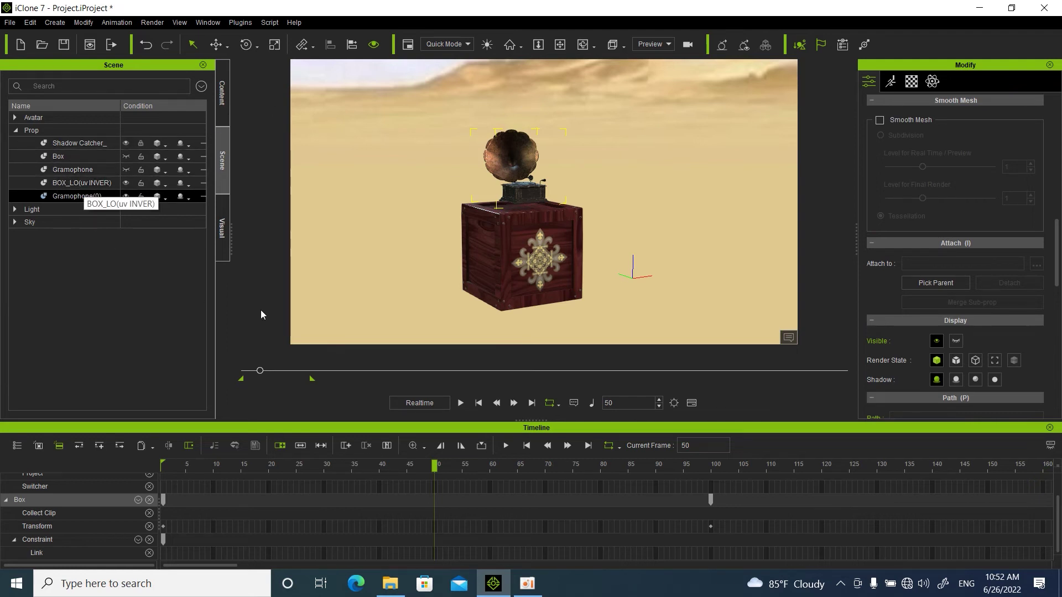
drag(434, 466, 139, 470)
drag(211, 470, 434, 477)
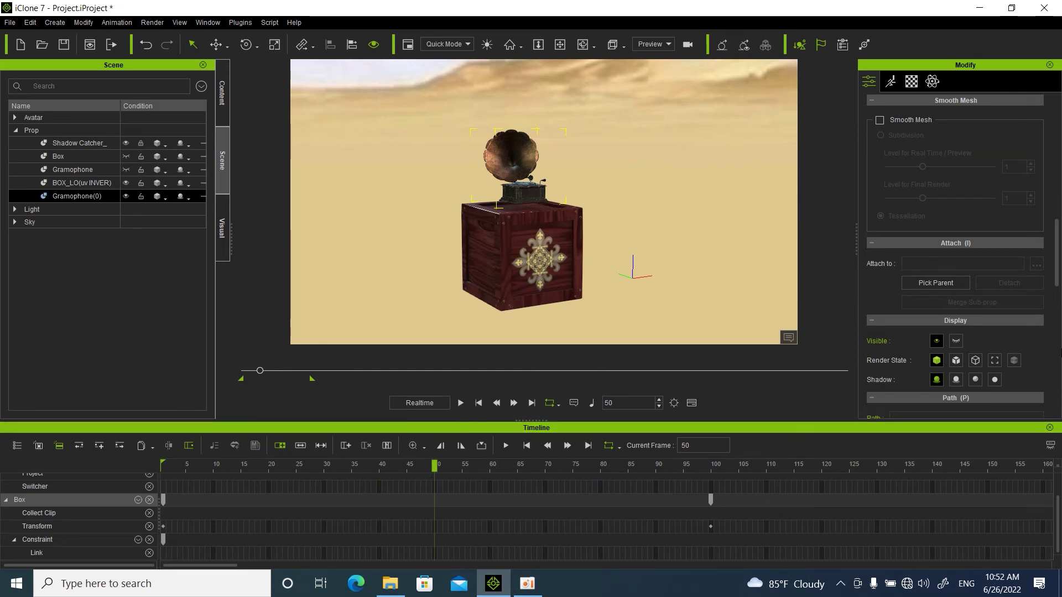
Step: Attach Gramophone(0) to the BOX_LO(uv INVER) prop and inspect its nesting by collapsing and expanding the box's scene hierarchy
click(936, 284)
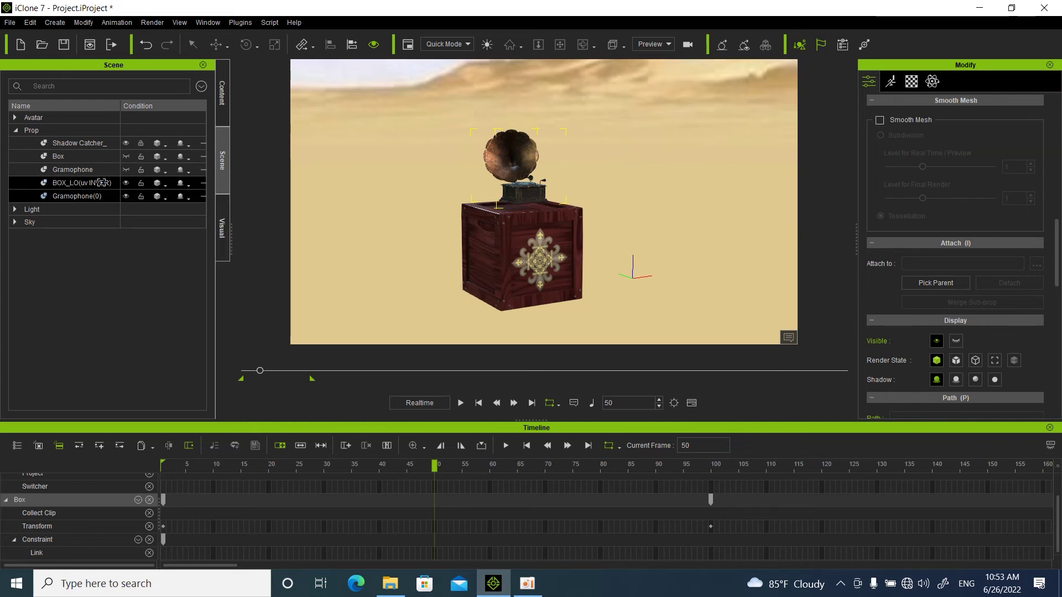
drag(75, 184, 75, 184)
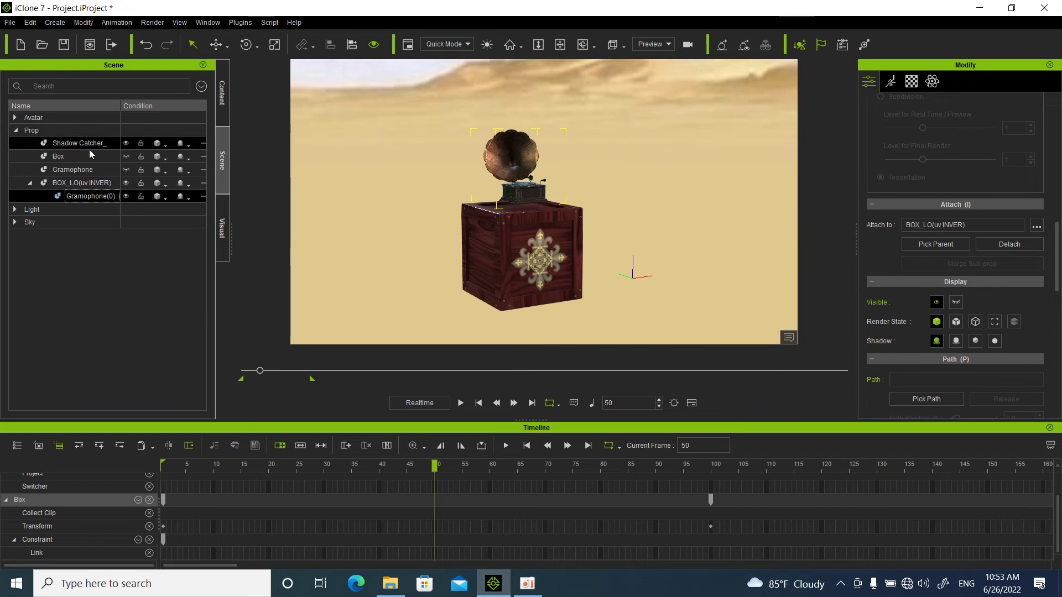
click(30, 183)
click(30, 183)
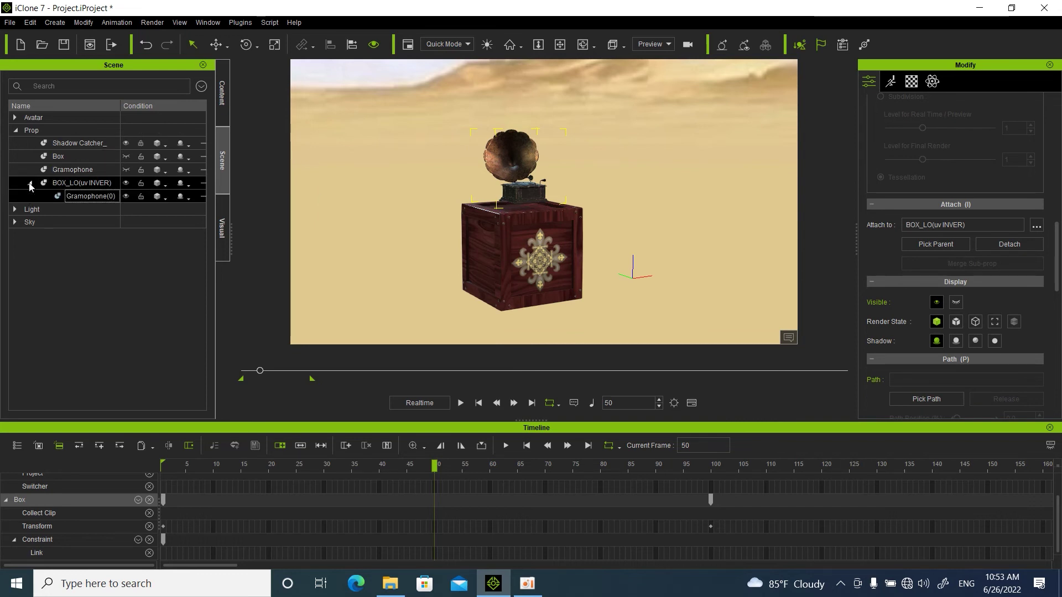
click(30, 183)
click(30, 183)
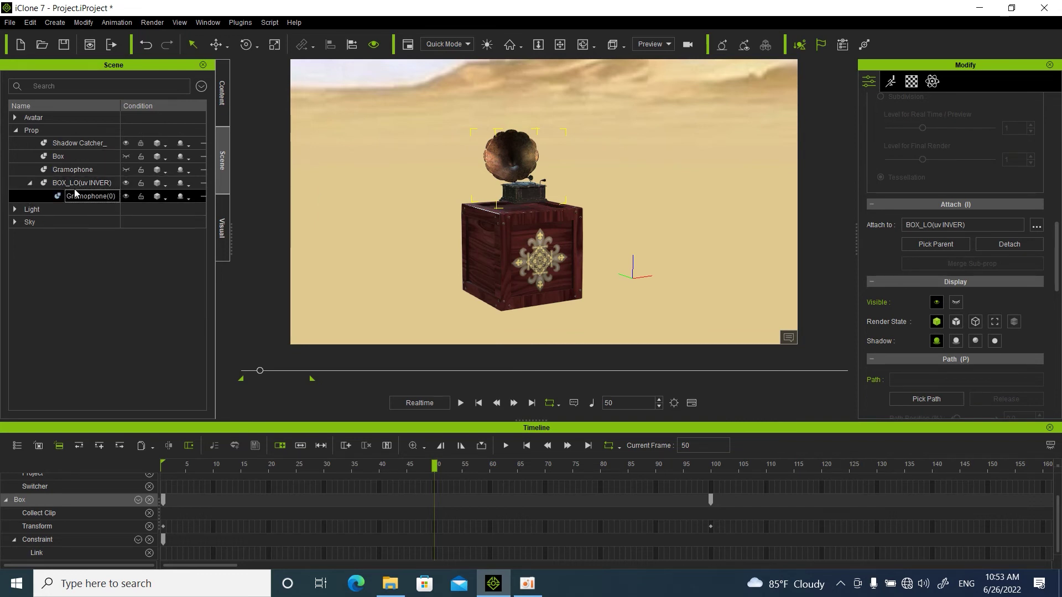
click(30, 183)
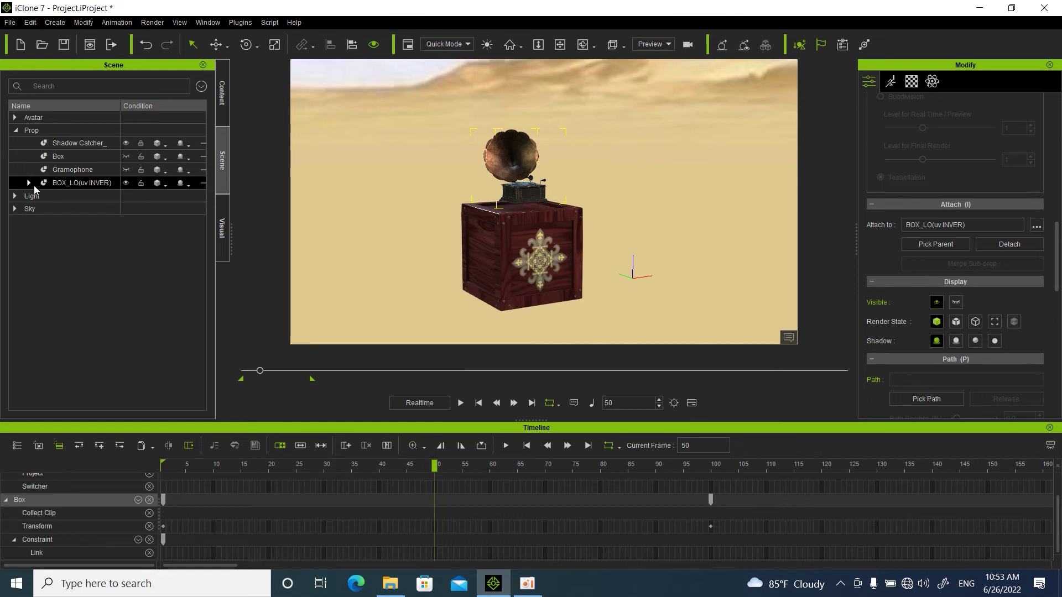
click(30, 183)
click(30, 183)
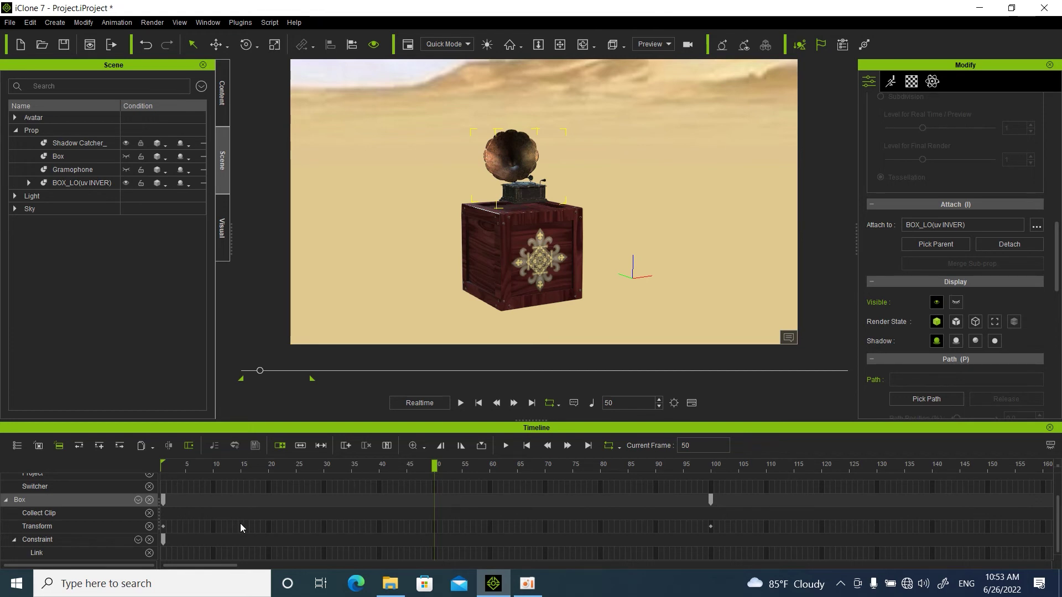
Step: At frame 50, detach Gramophone(0) from its parent box and check the box's motion at frames 52 and 1
drag(437, 467, 238, 505)
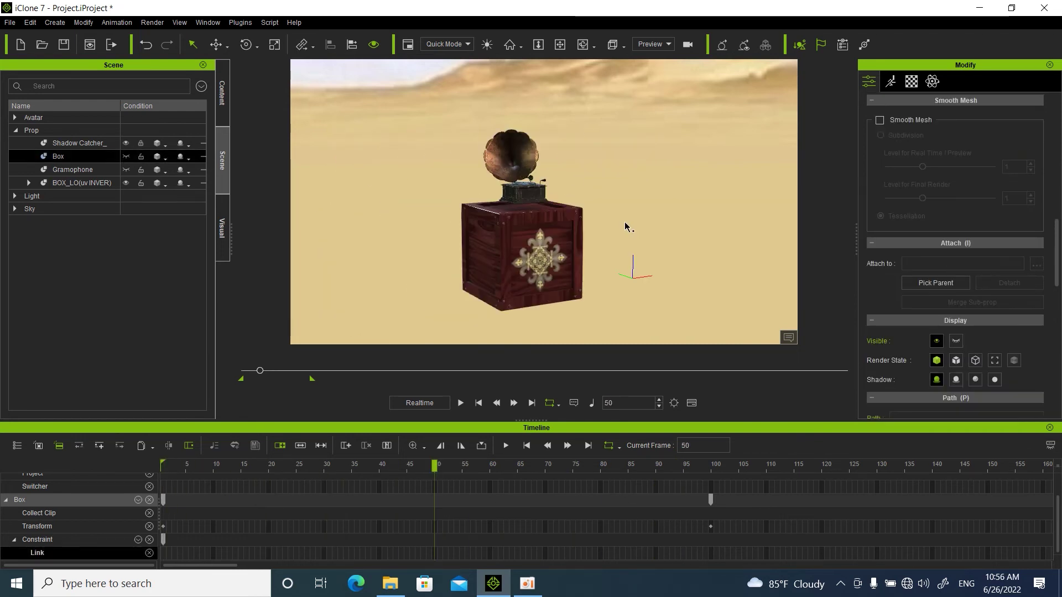
drag(435, 466, 433, 497)
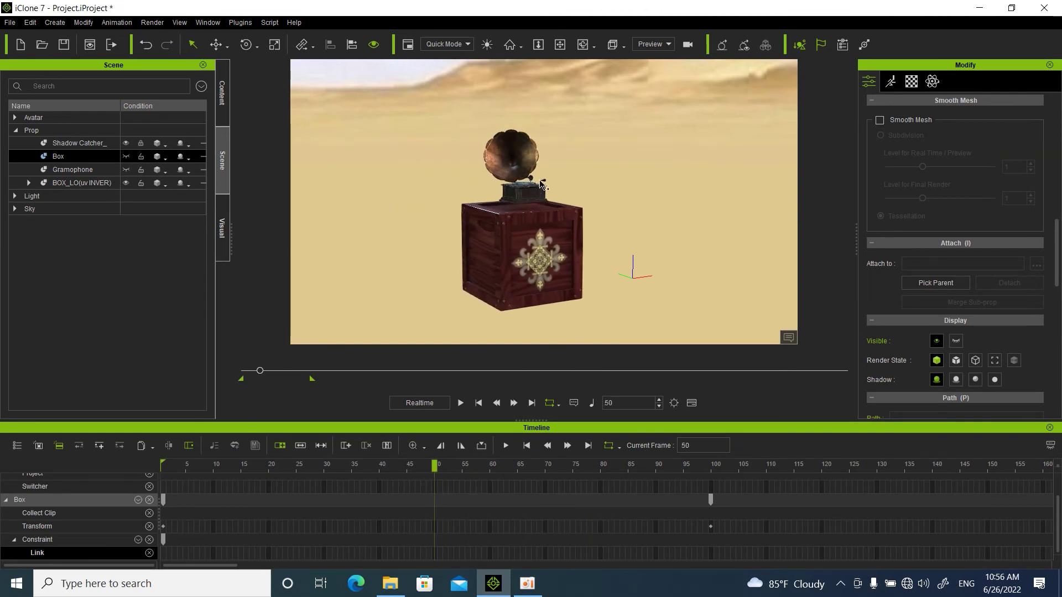
click(520, 166)
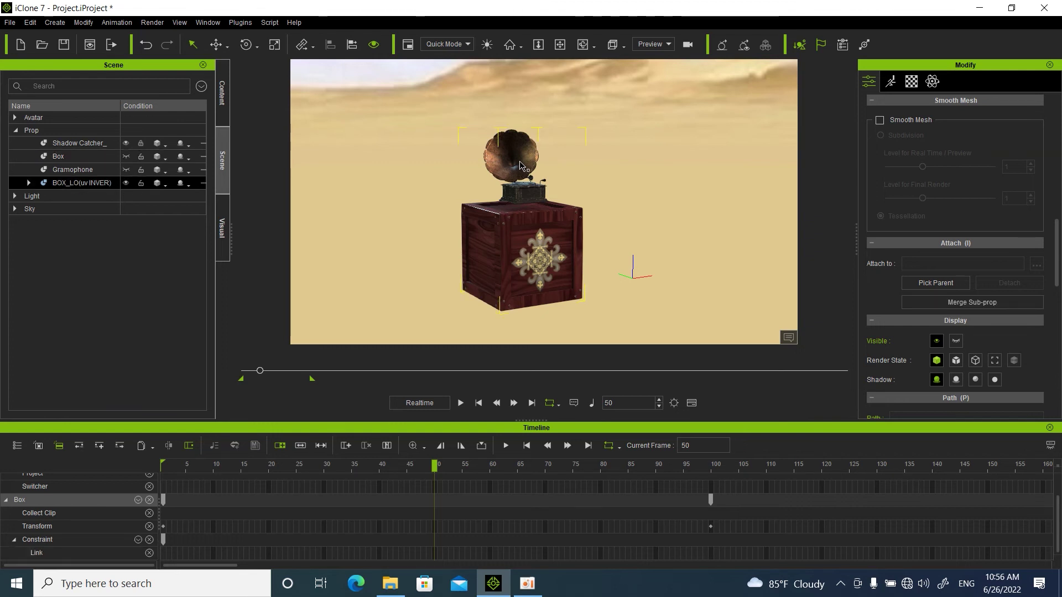
click(521, 166)
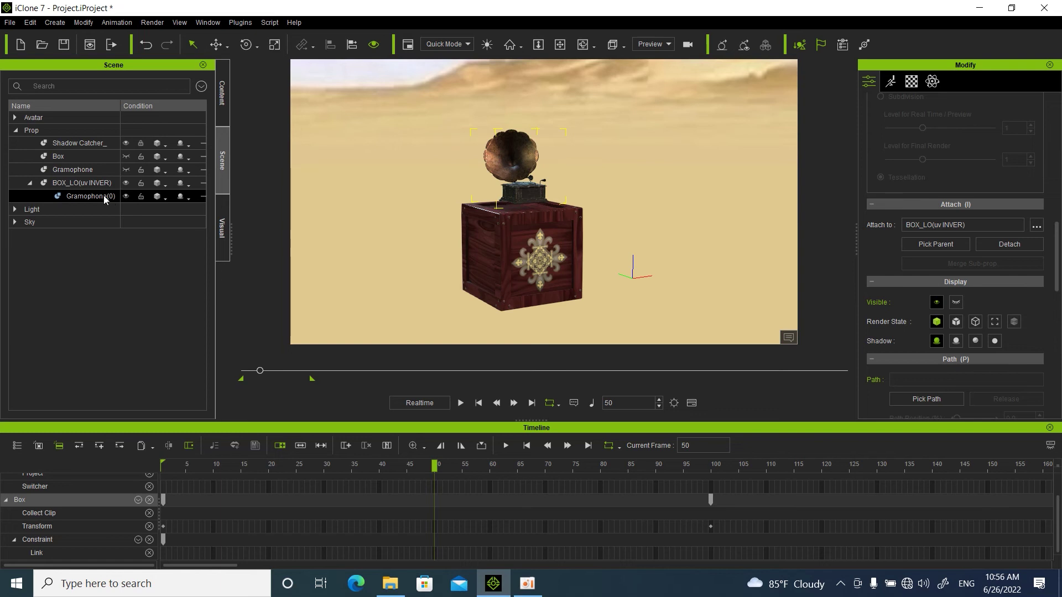
right_click(508, 171)
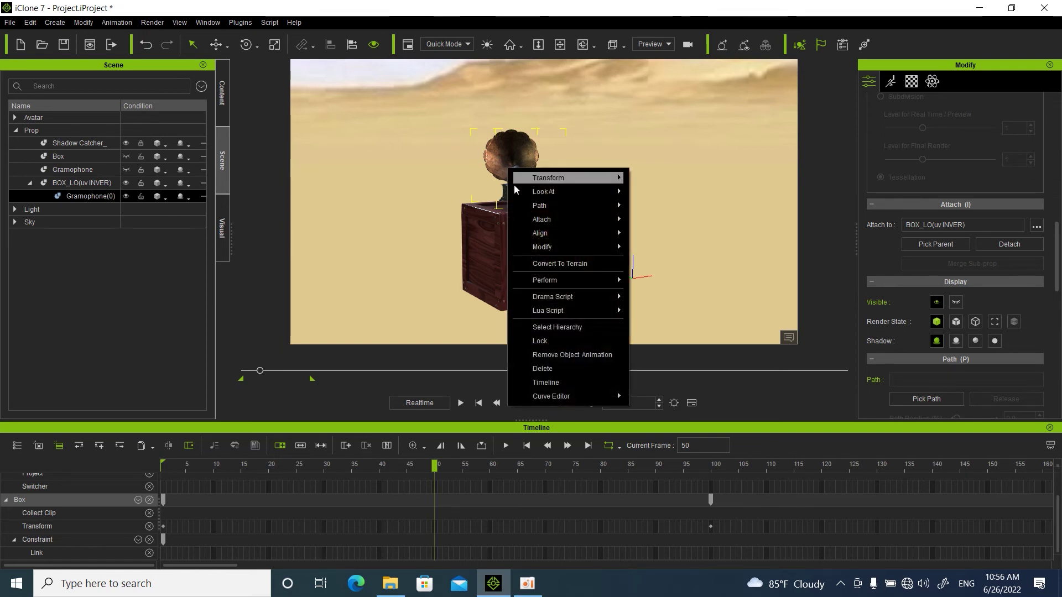
mouse_move(606, 223)
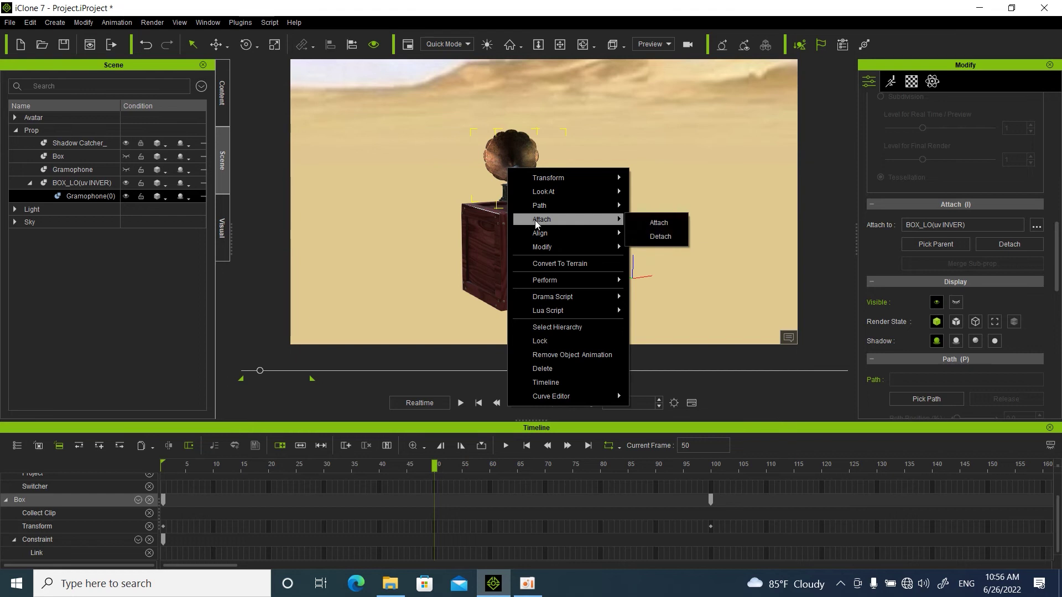
click(663, 239)
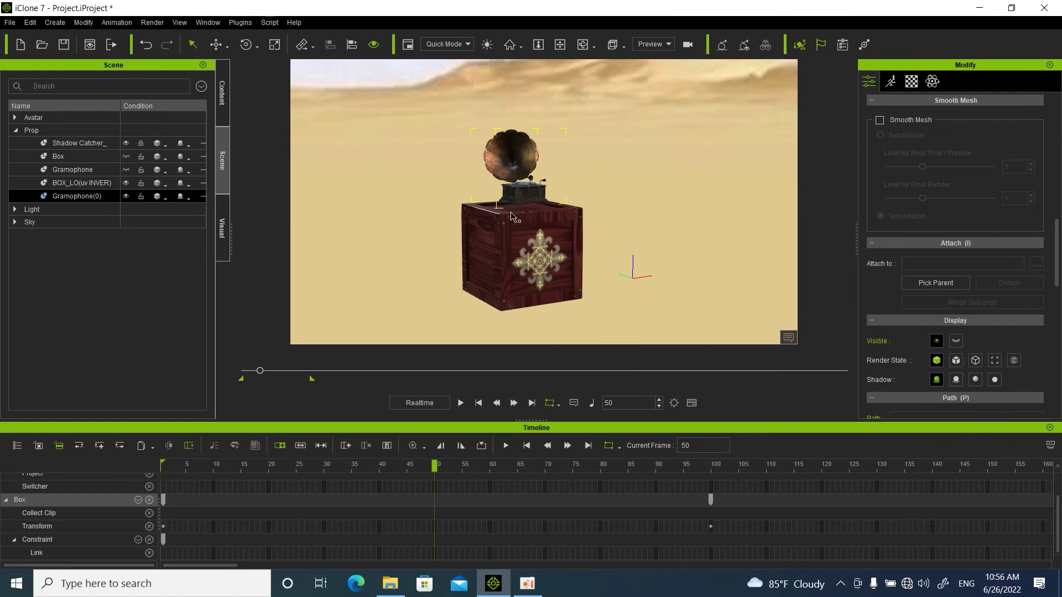
mouse_move(435, 468)
mouse_down()
mouse_move(321, 467)
mouse_move(578, 469)
mouse_move(162, 473)
mouse_move(442, 472)
mouse_move(712, 498)
mouse_move(229, 488)
mouse_move(684, 507)
mouse_move(260, 476)
mouse_move(447, 479)
mouse_up()
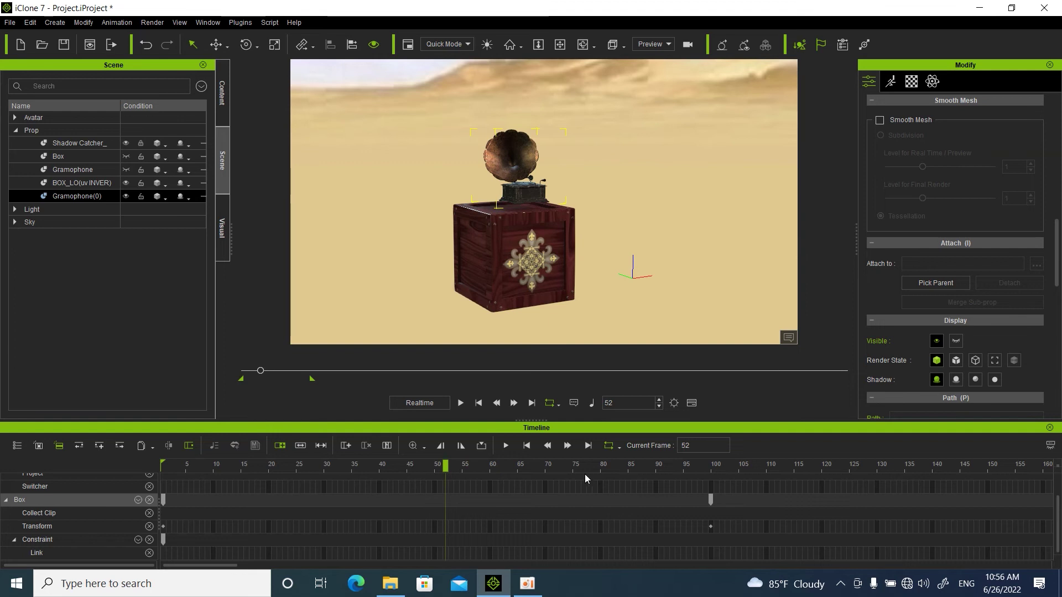
click(479, 404)
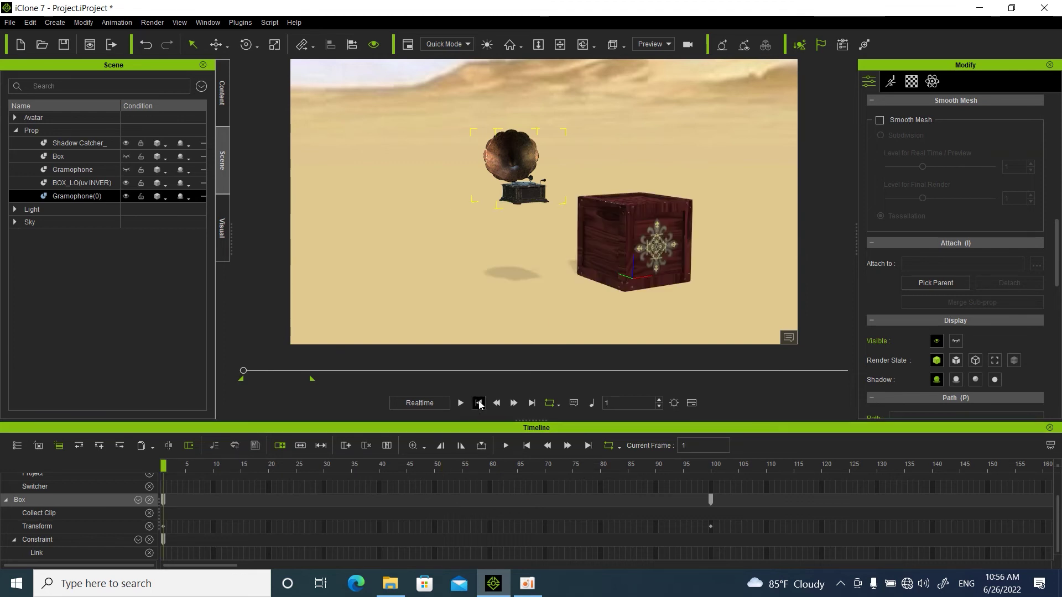
Step: At frame 50, remove the object animation from the BOX_LO(uv INVER) prop, play the project to check, and return to frame 1
click(438, 488)
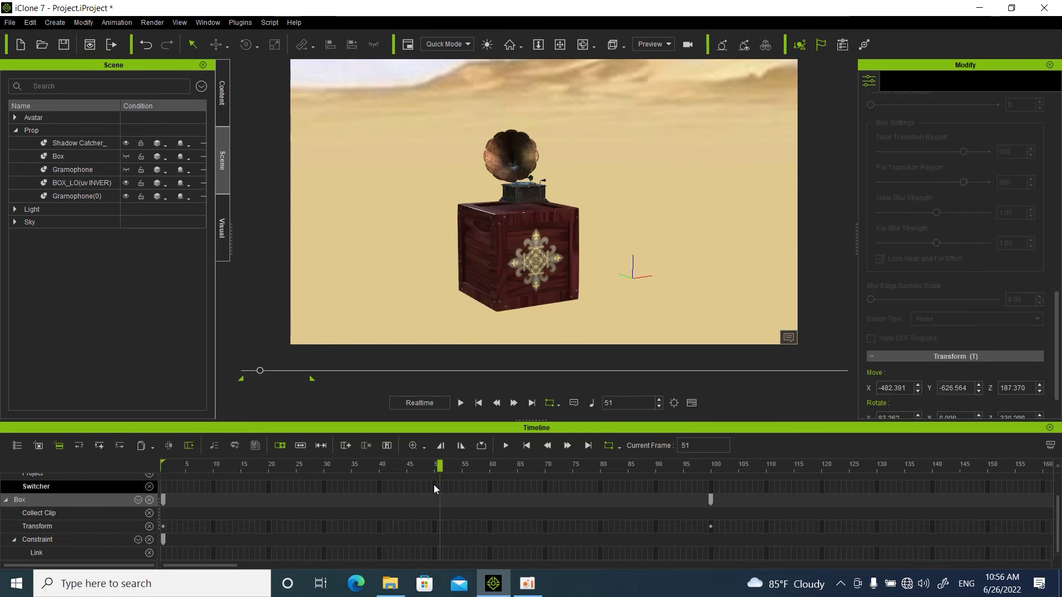
click(433, 484)
click(522, 239)
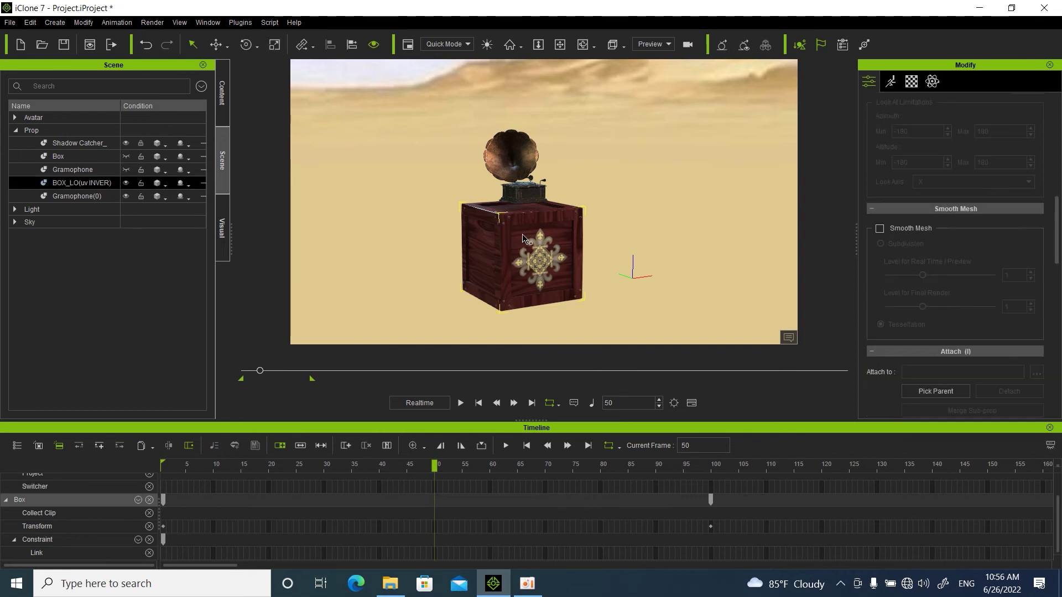
right_click(521, 233)
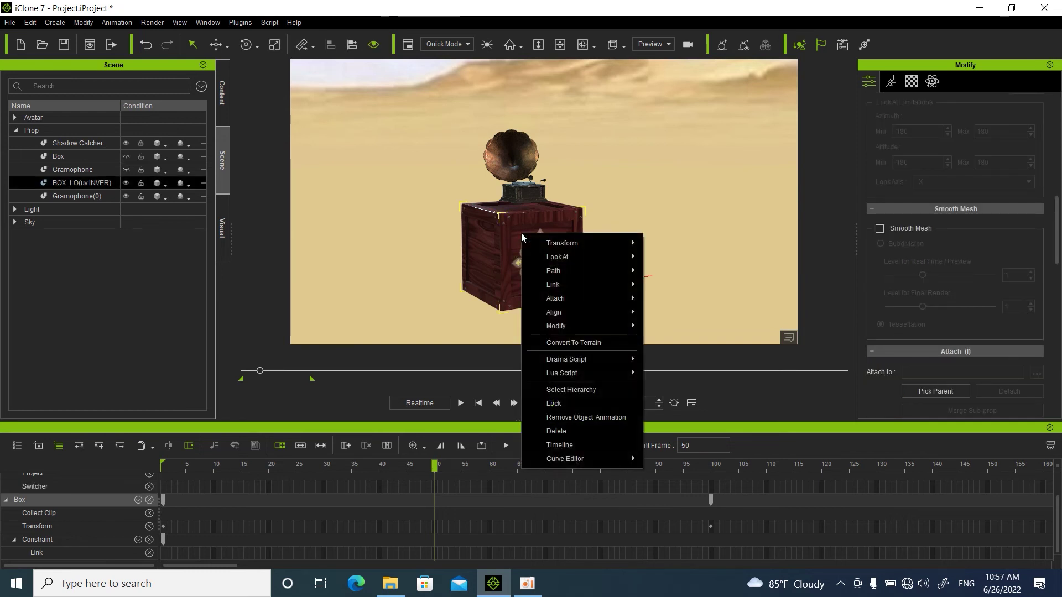
click(574, 418)
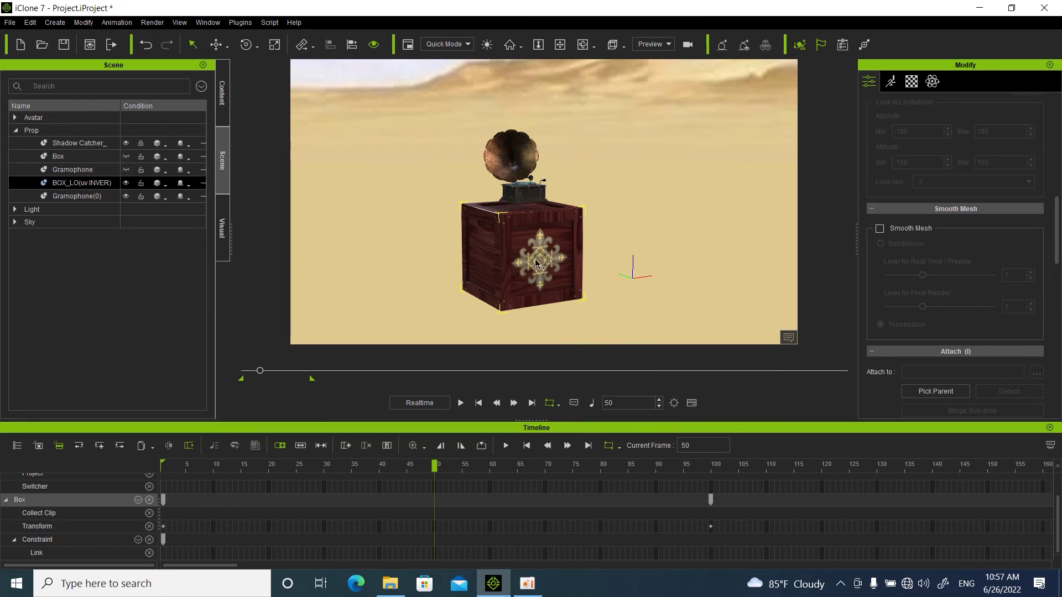
click(461, 403)
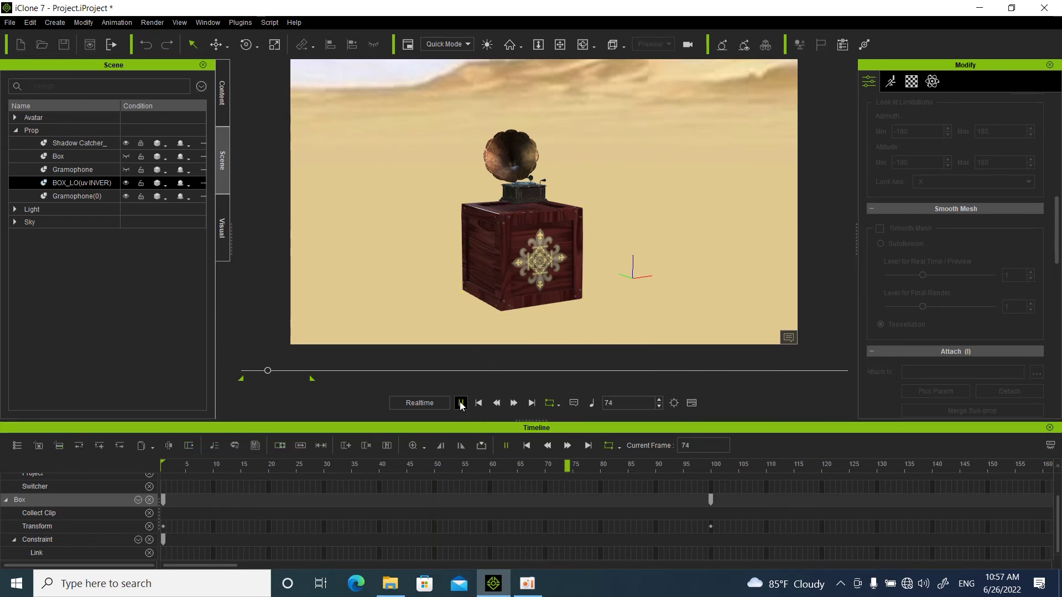
click(479, 402)
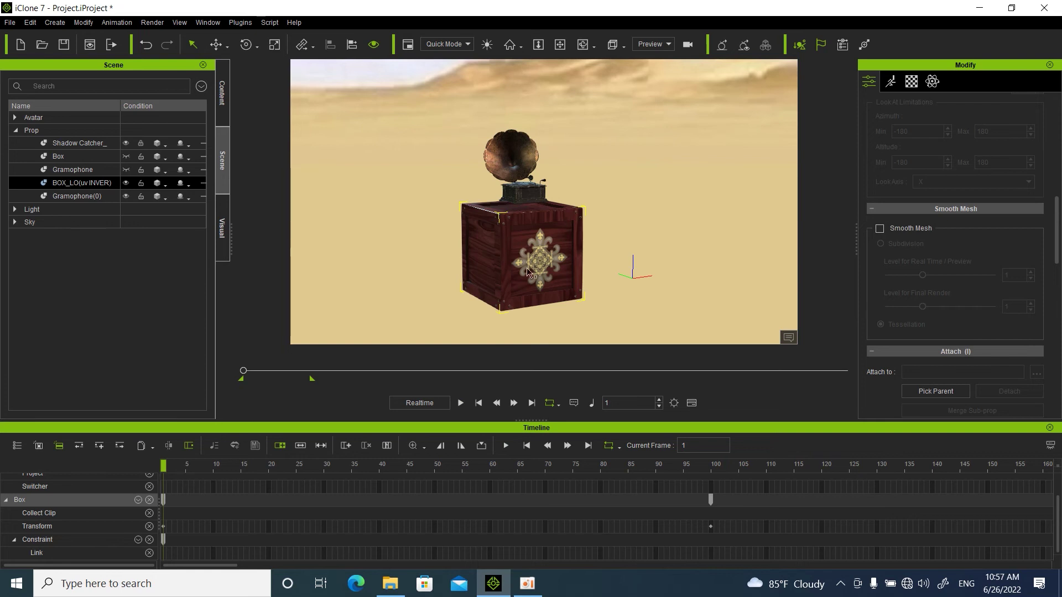
Step: At frame 1, attach Gramophone(0) to the BOX_LO(uv INVER) prop
click(520, 159)
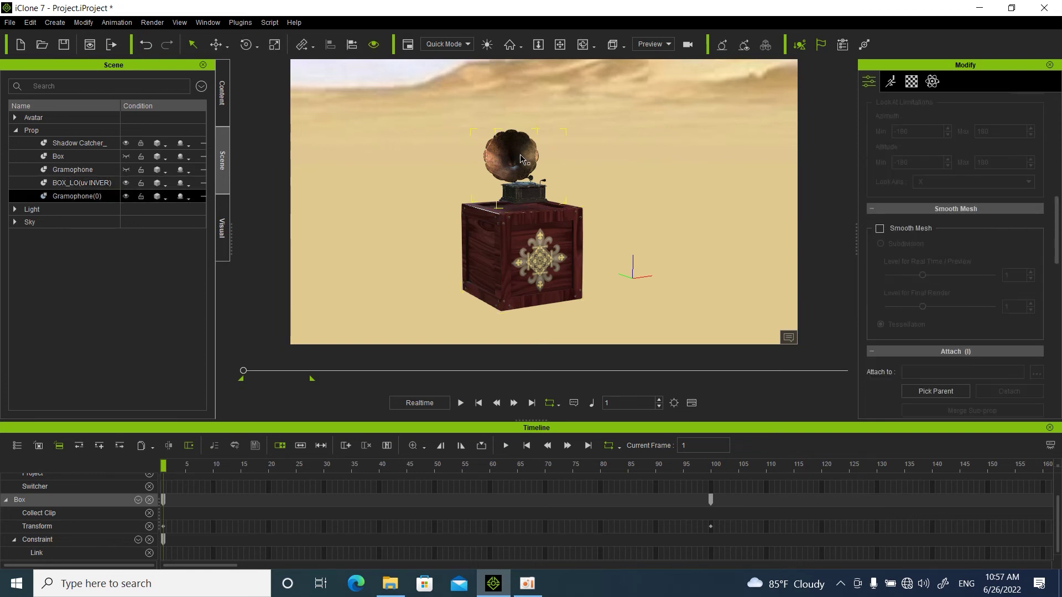
right_click(519, 157)
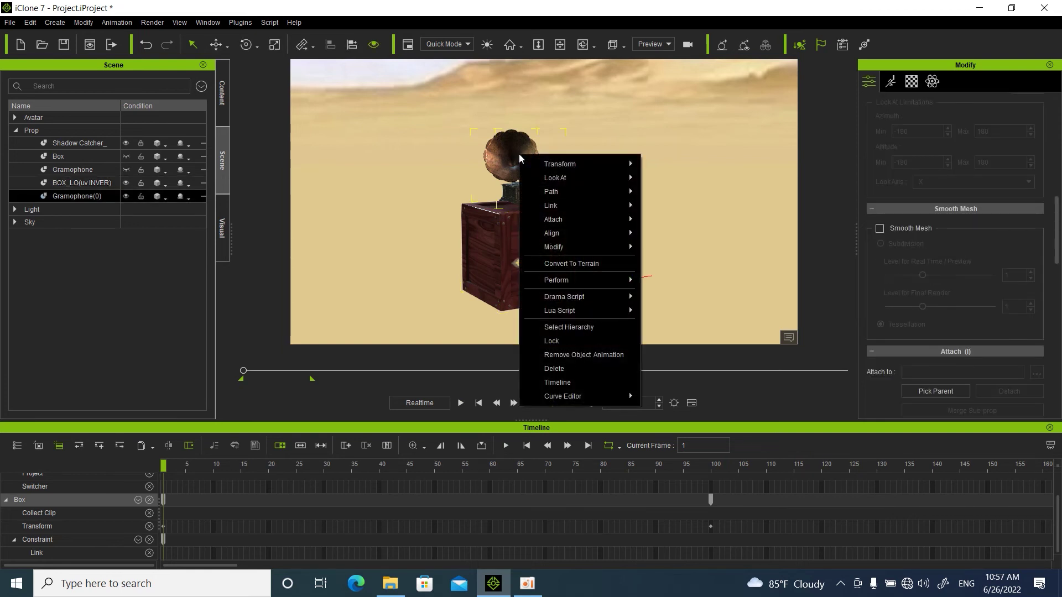
mouse_move(571, 227)
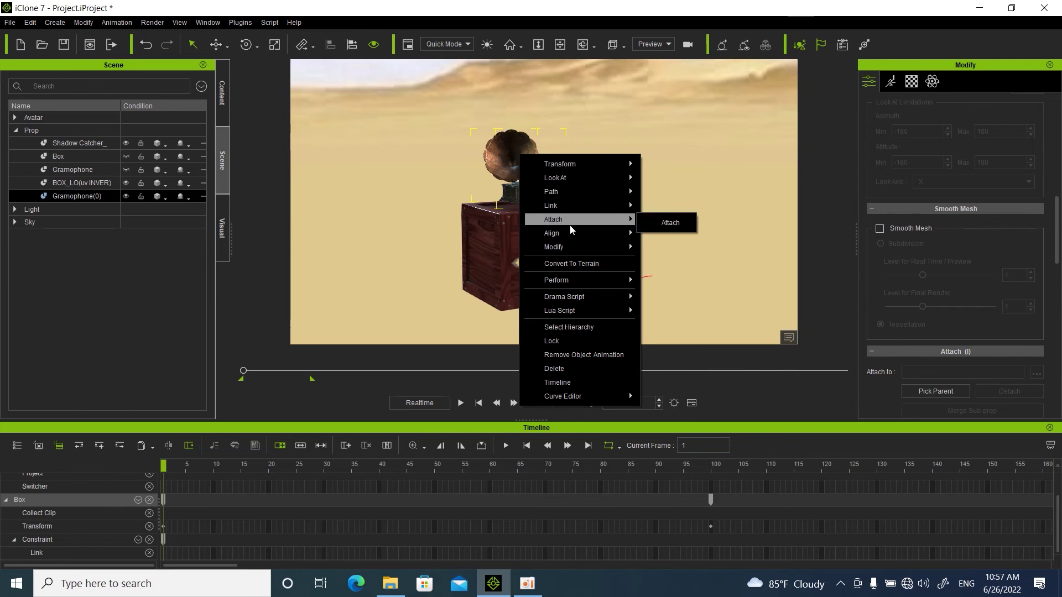
click(670, 224)
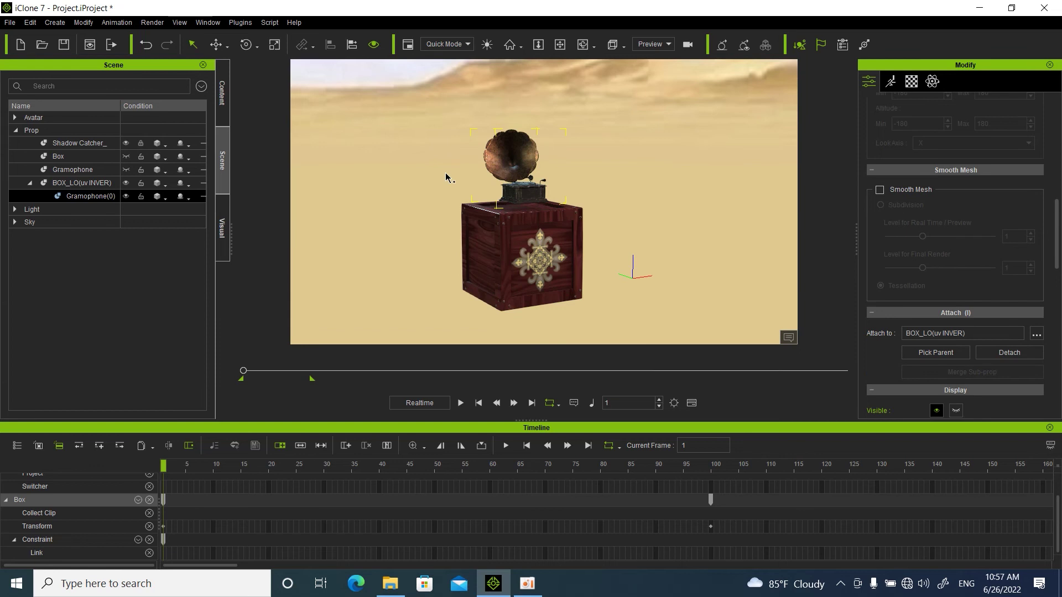
Step: Zero out the transform of the BOX_LO(uv INVER) prop together with its attached gramophone
click(505, 246)
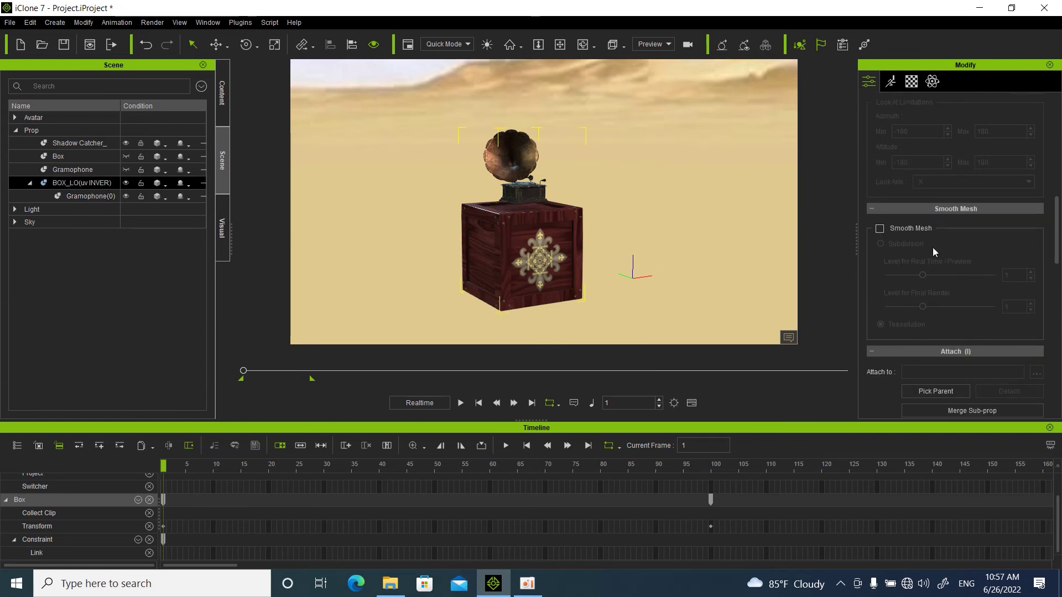
scroll(946, 277, down, 2)
scroll(949, 277, up, 8)
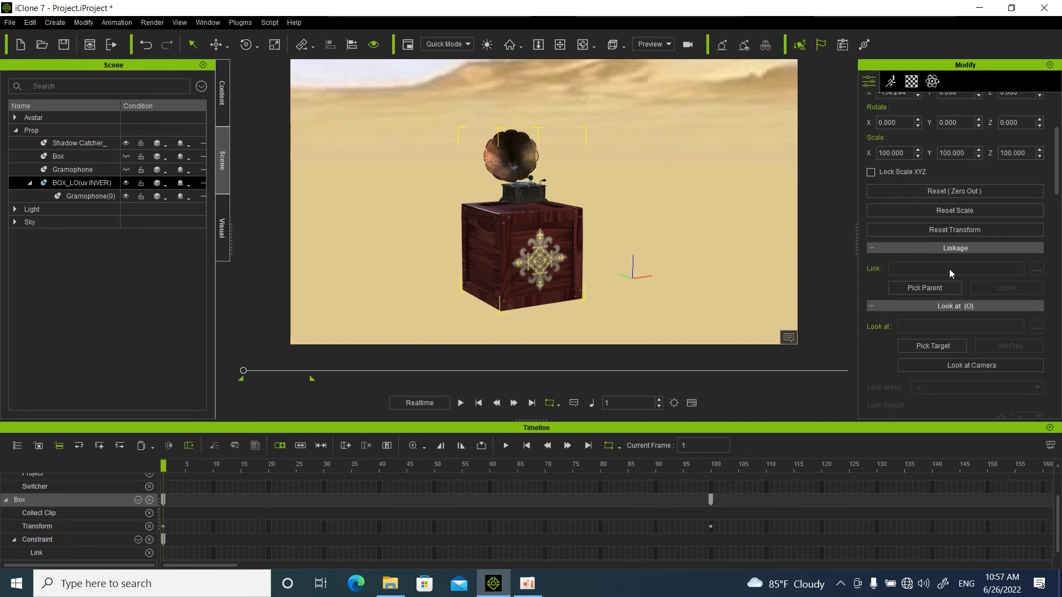
click(956, 192)
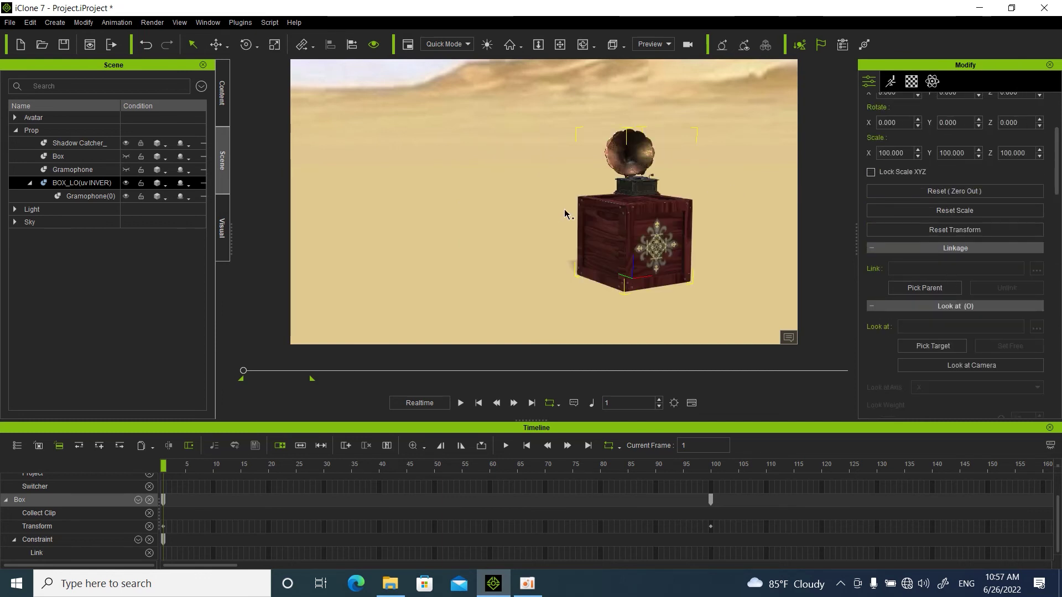
Step: Save the box with its attached gramophone as a new custom prop named "Attach", without replacing the existing Link item
click(224, 101)
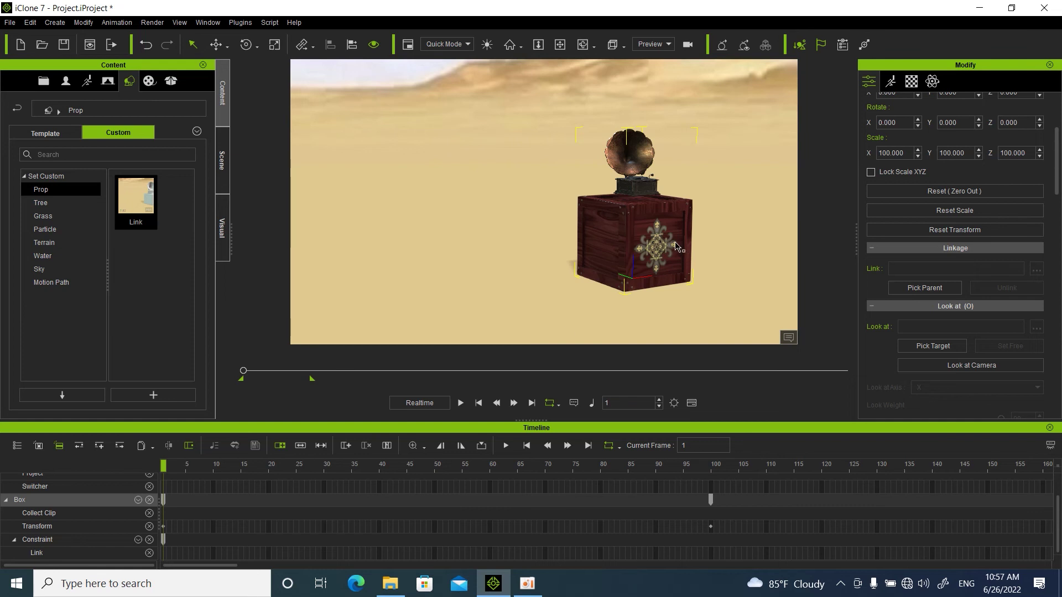
click(153, 396)
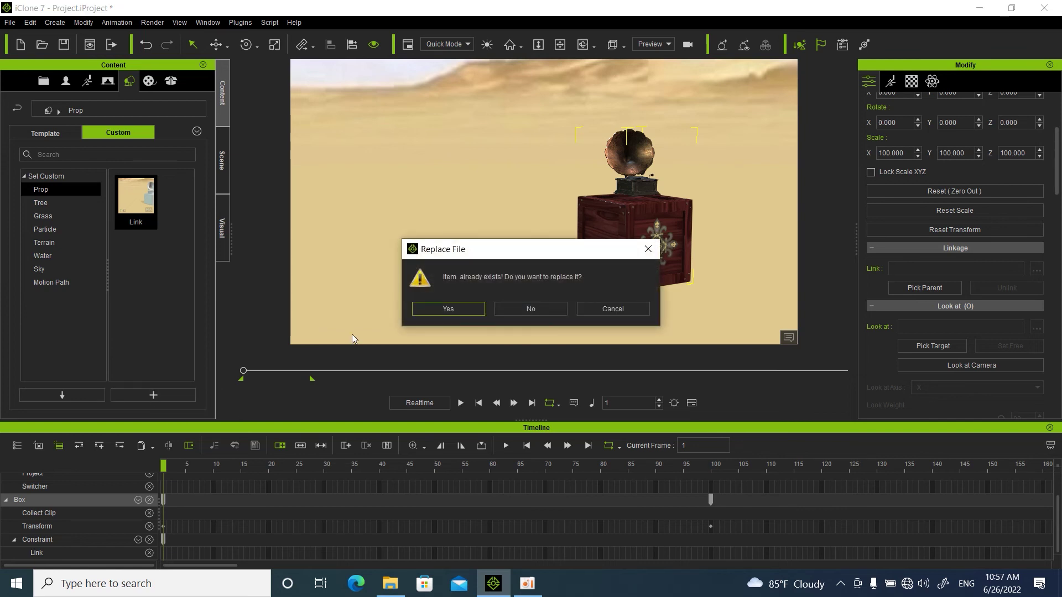
click(646, 256)
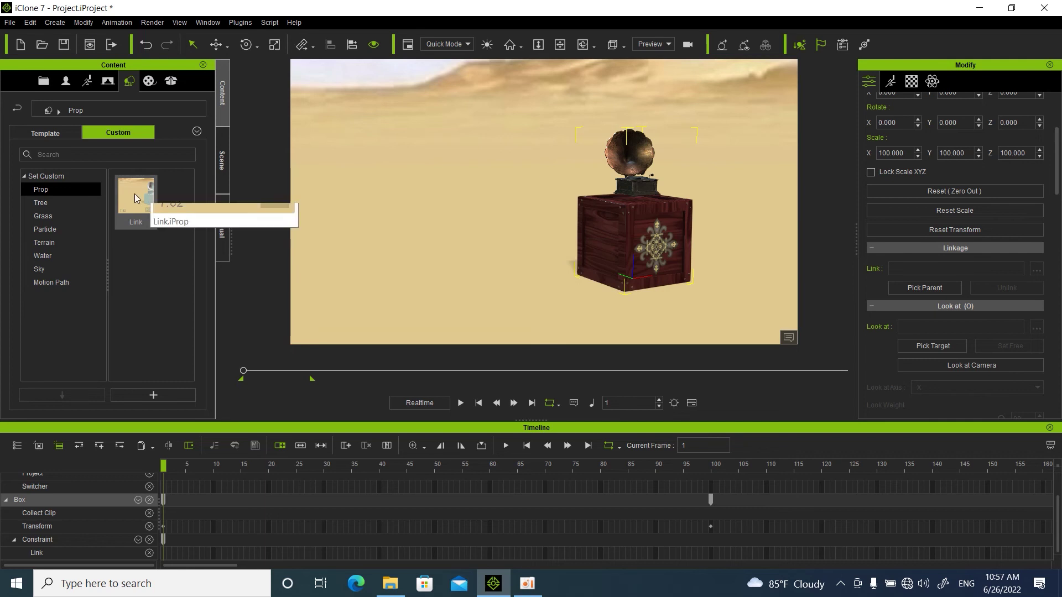
mouse_move(147, 219)
click(150, 395)
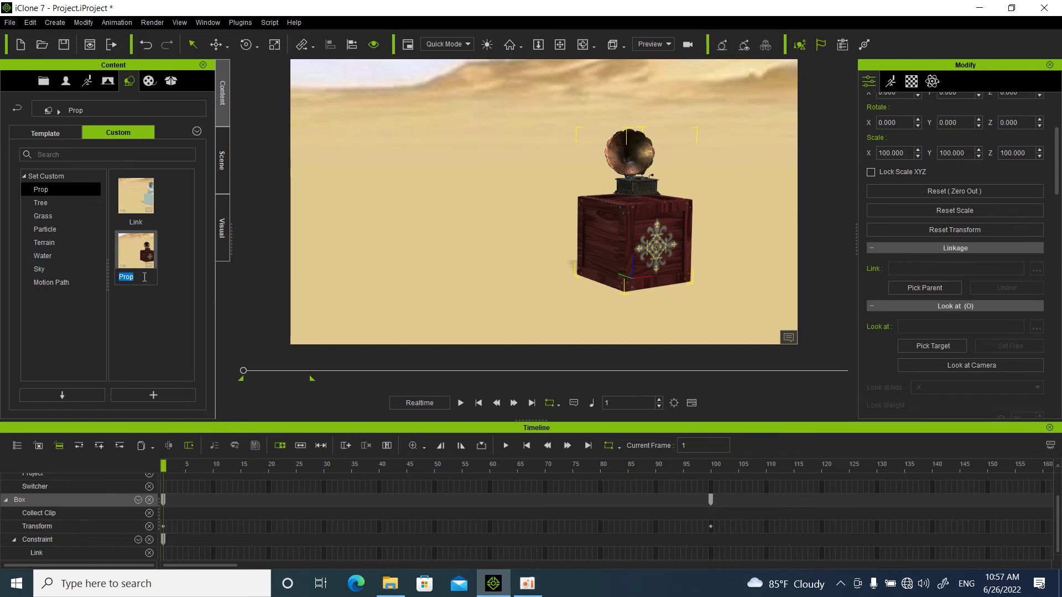
mouse_move(144, 277)
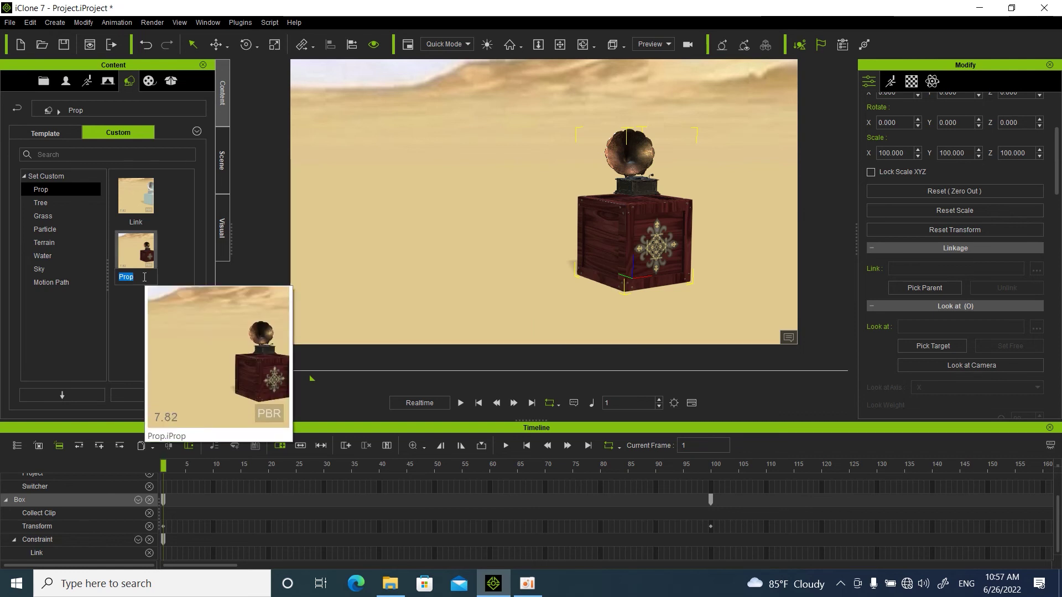
text(A)
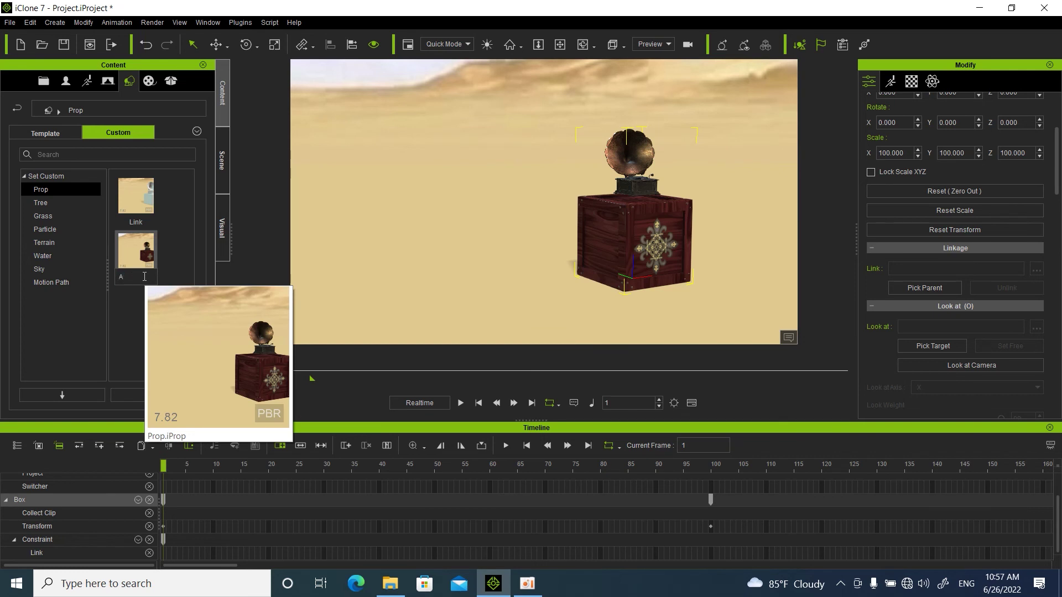
text(ttach)
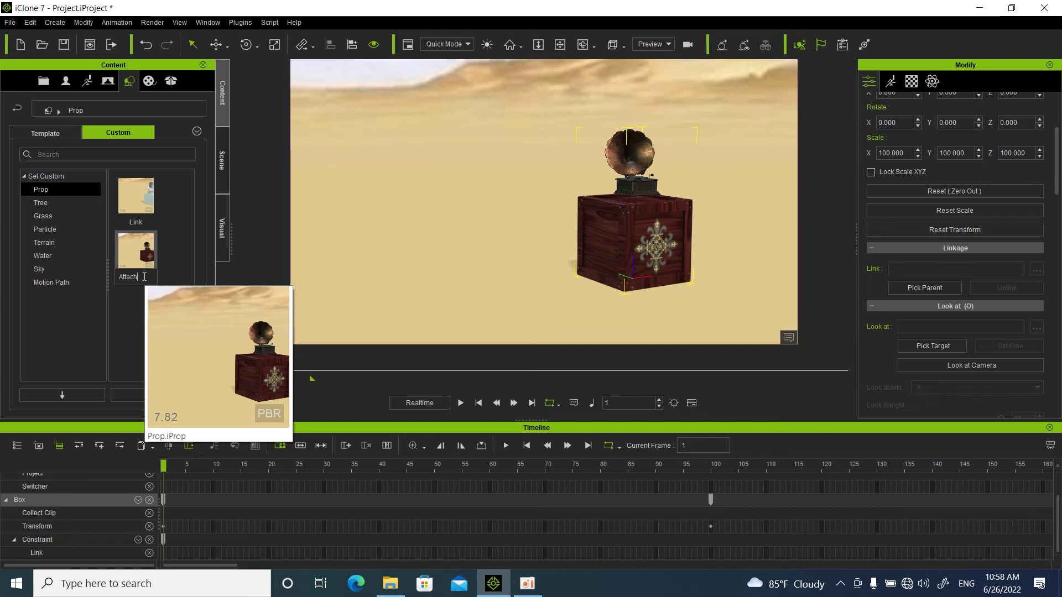
Step: Place a test copy of the saved Attach prop beside the original box in the scene, and delete that copy
click(181, 251)
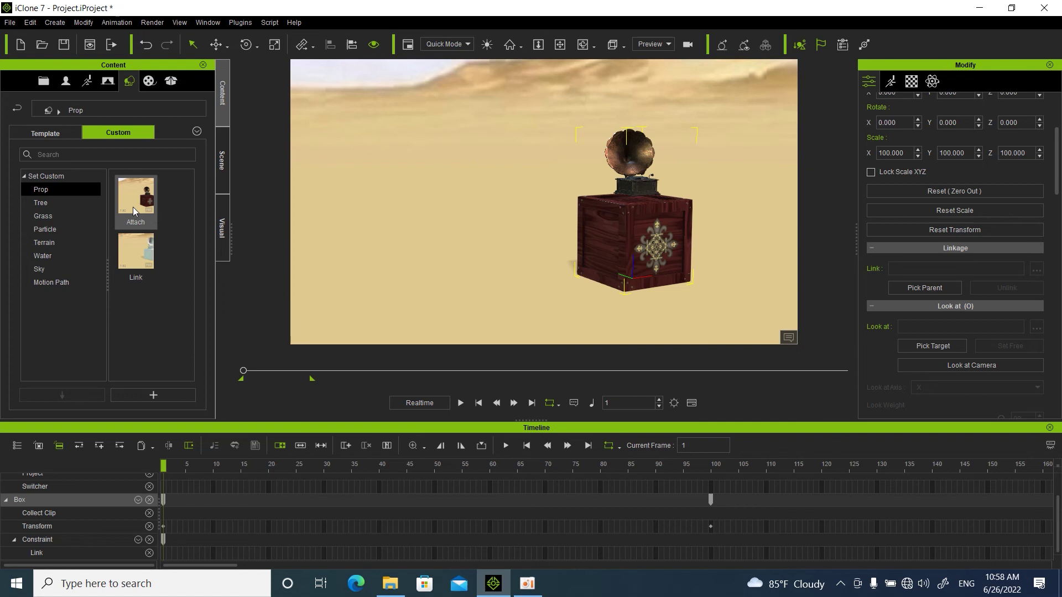
mouse_move(133, 204)
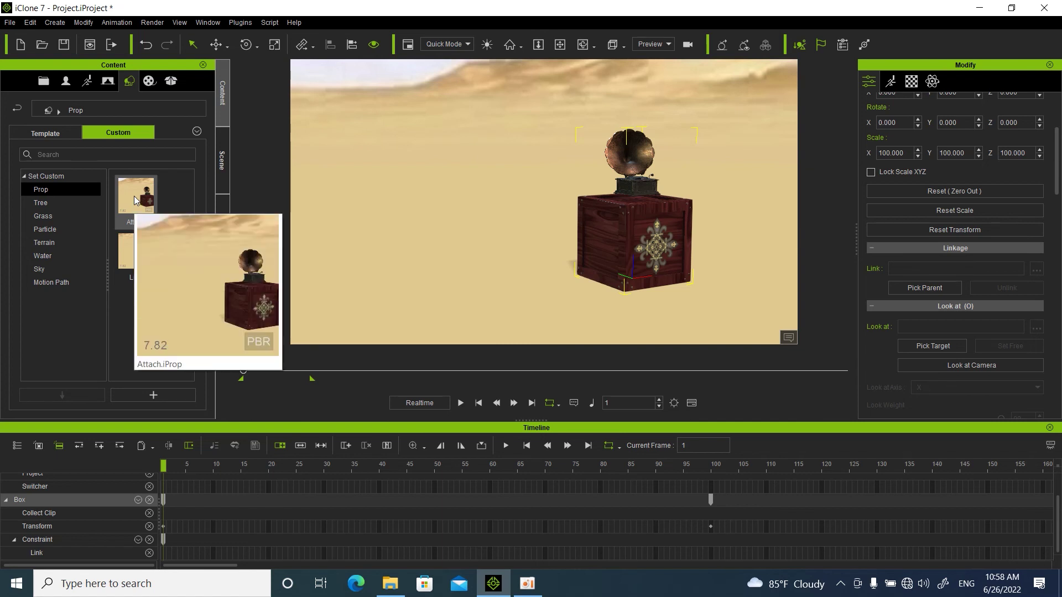
drag(134, 202, 470, 299)
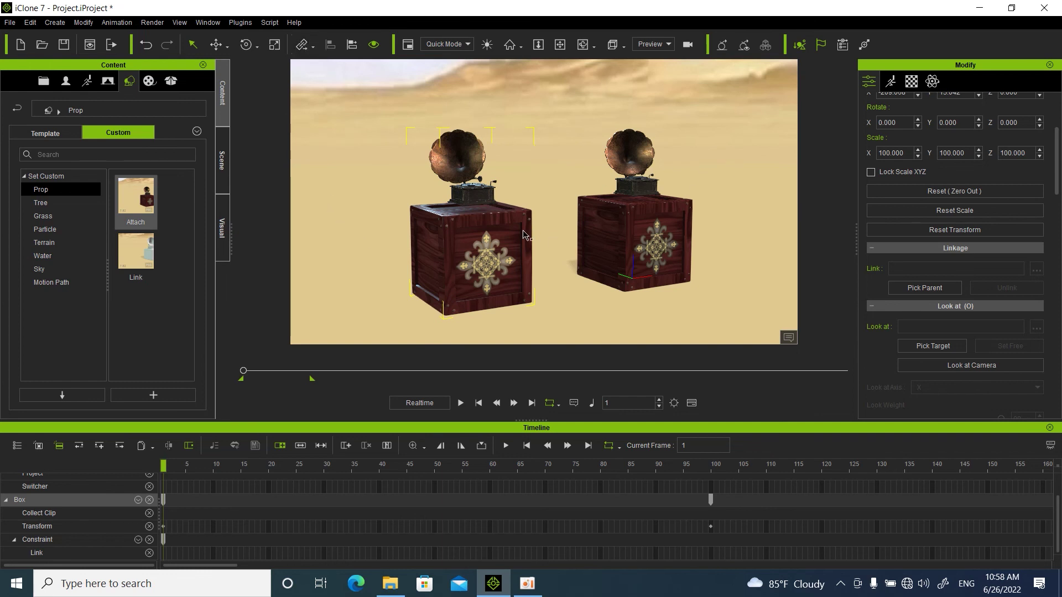
key(Delete)
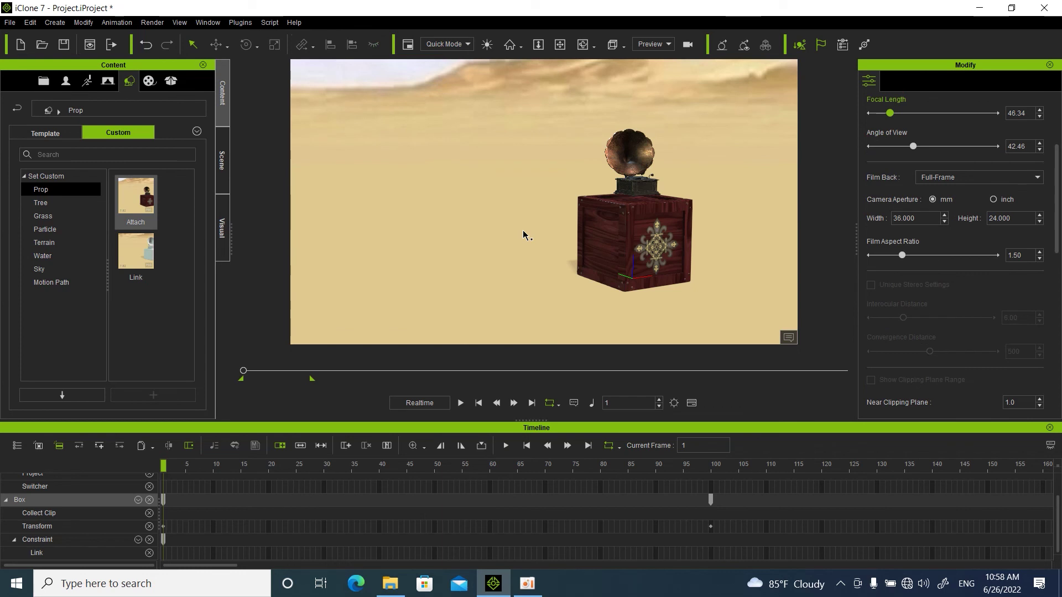
Step: Expand the Avatar group in the scene list and make the hidden 01_Walter character visible
click(224, 160)
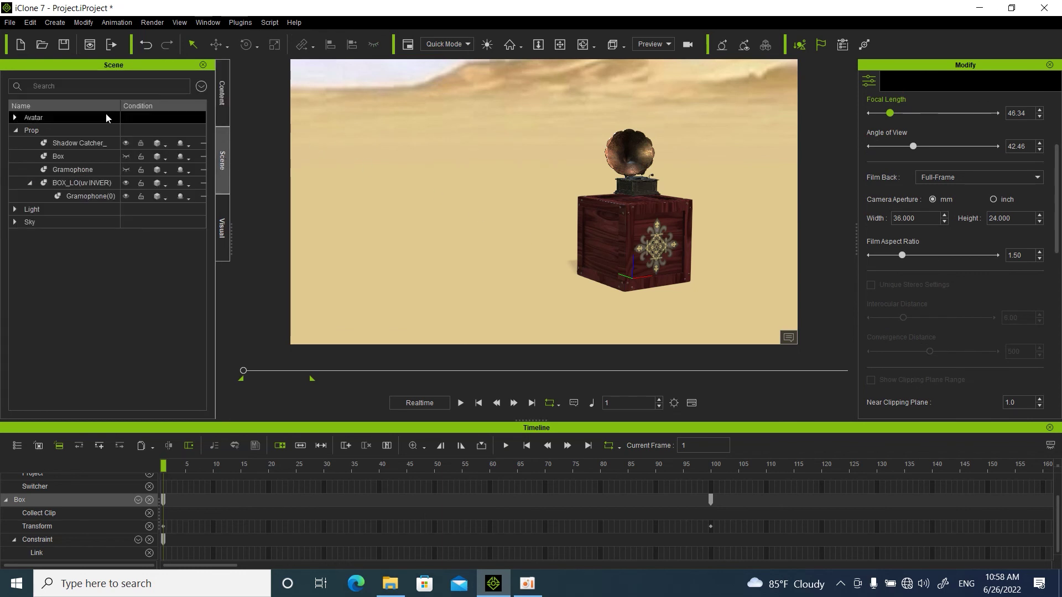
click(64, 117)
double_click(58, 118)
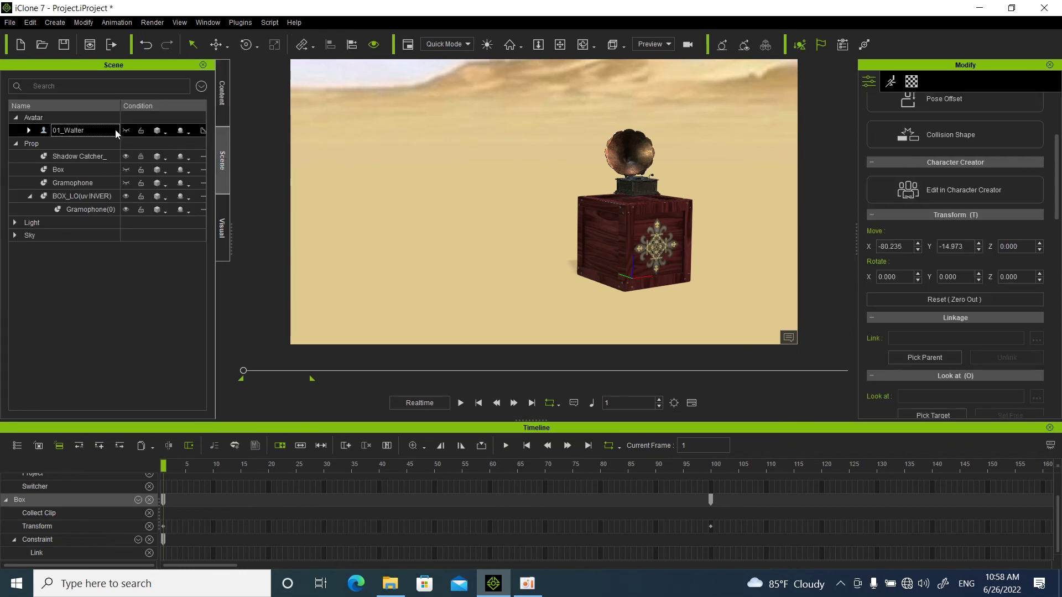
click(127, 131)
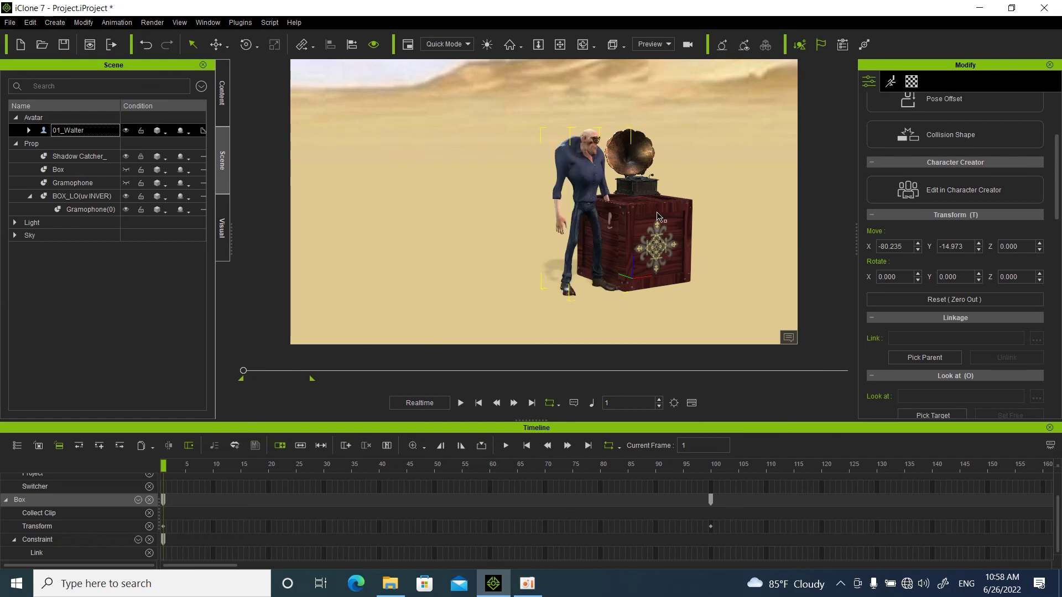
Step: Move the 01_Walter avatar along X away from the box, to about -138.8
click(583, 44)
drag(599, 150, 449, 260)
scroll(556, 210, up, 5)
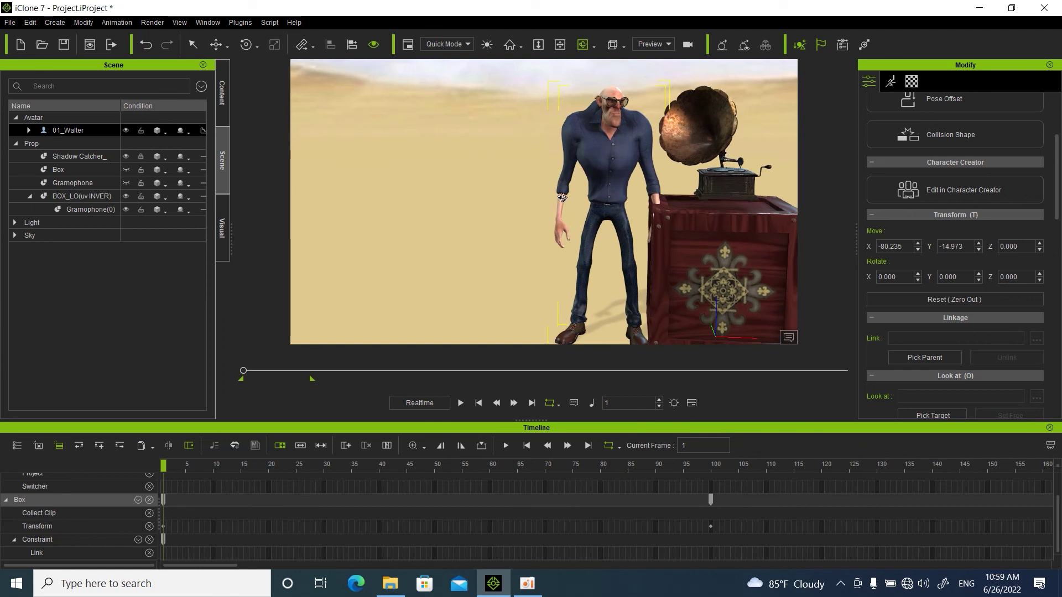
drag(563, 197, 580, 316)
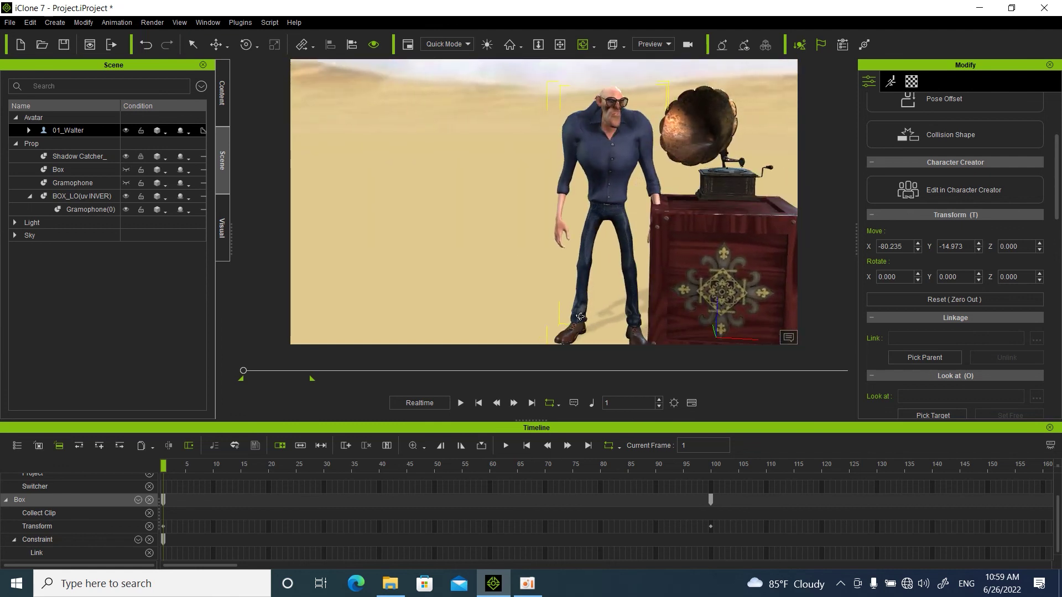
click(217, 45)
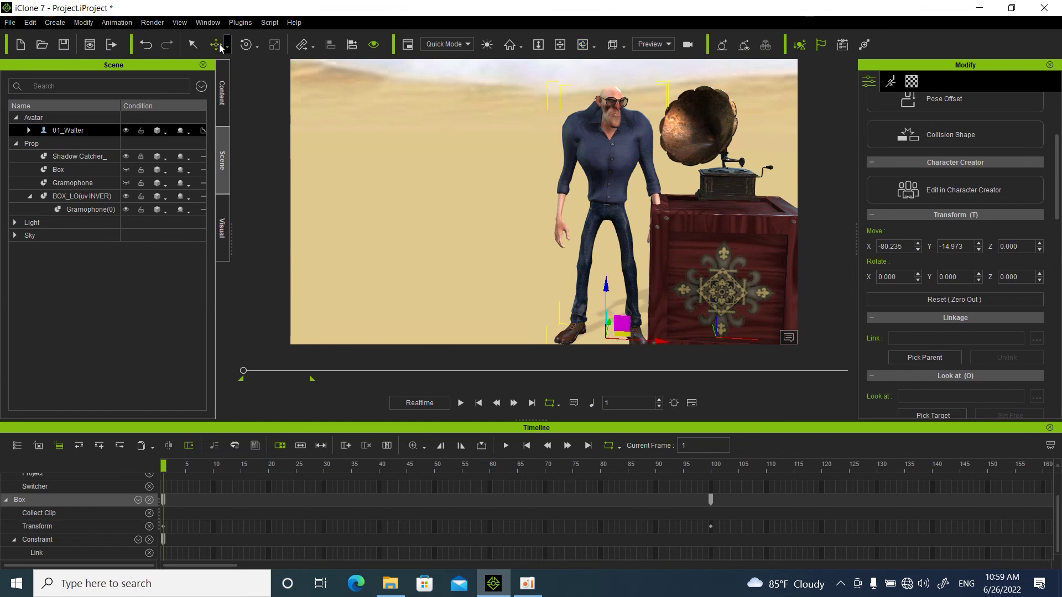
drag(672, 345, 583, 347)
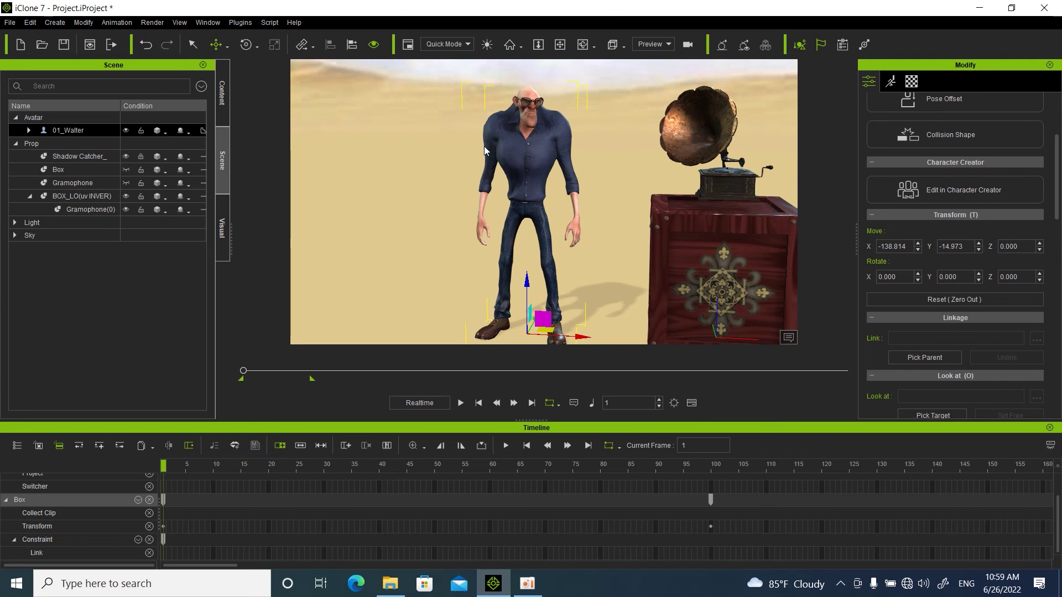
Step: Select the avatar's Sun Glasses, examine their attachment setting and the available sub-node bones, and close the list without changes
scroll(941, 293, down, 3)
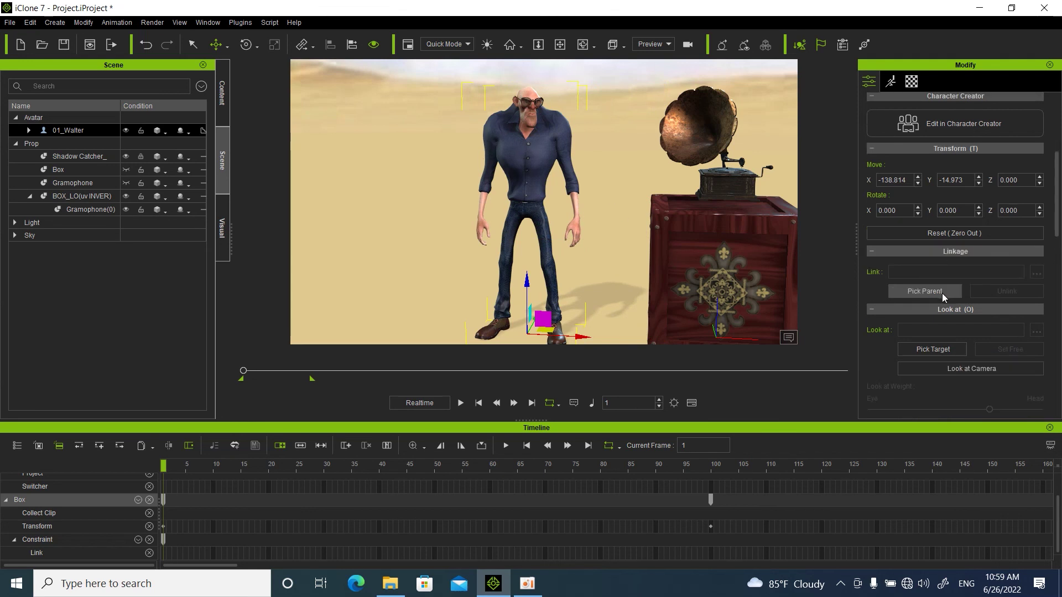
click(525, 105)
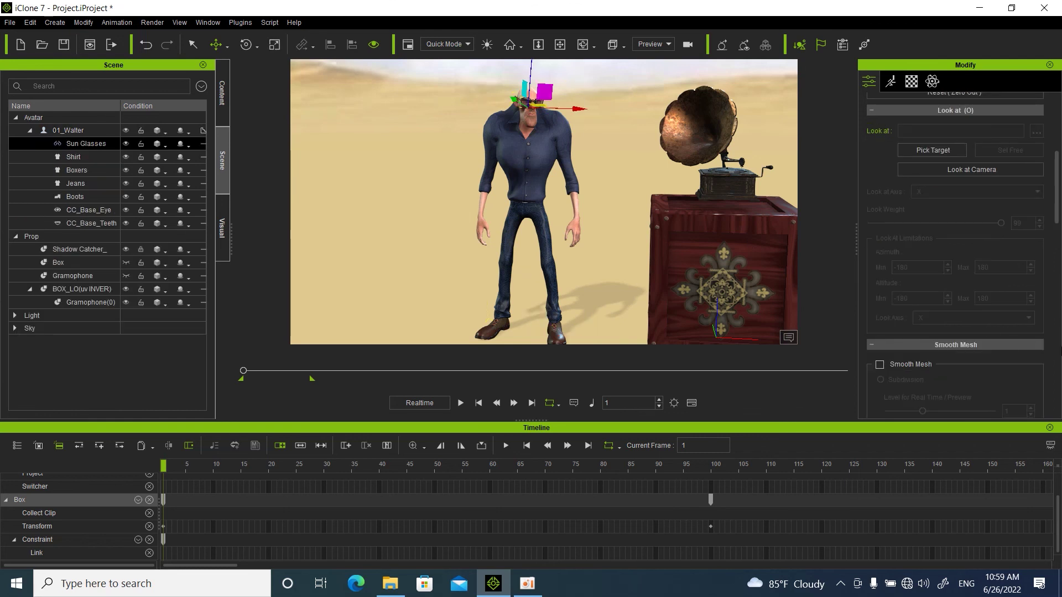
scroll(973, 328, down, 7)
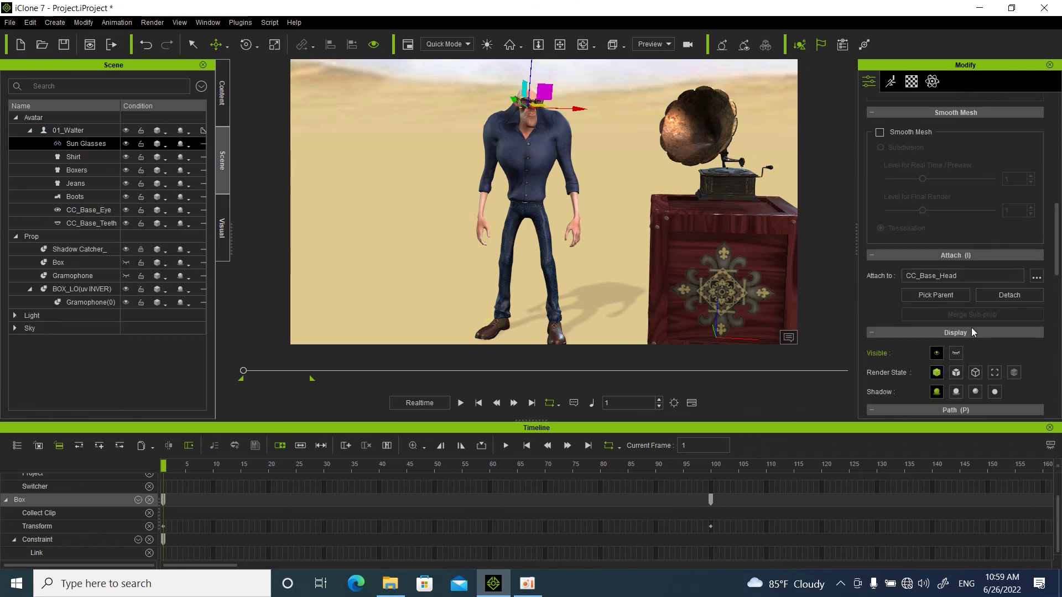
click(1036, 276)
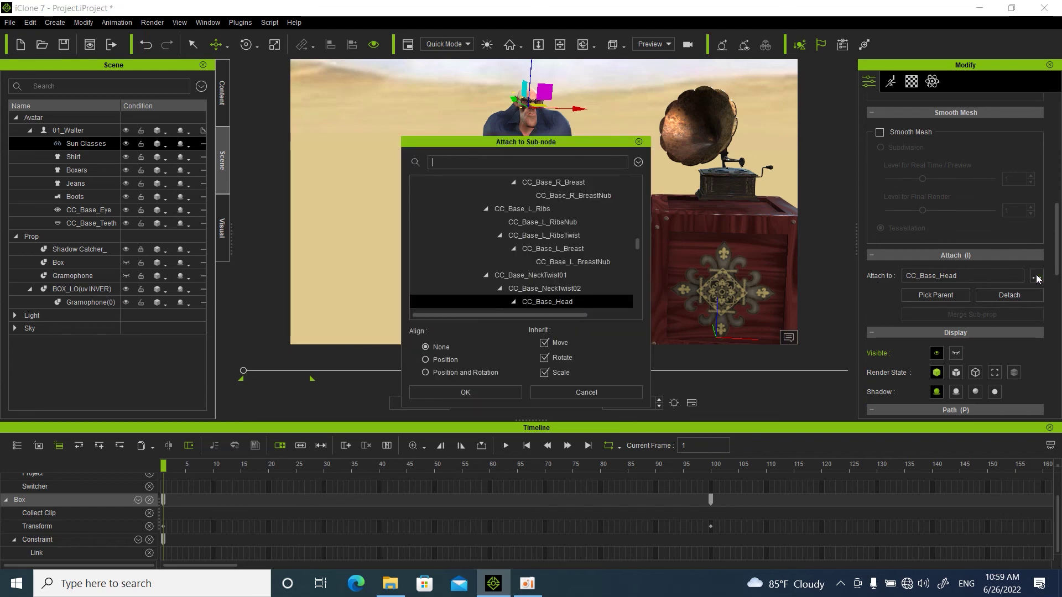
scroll(549, 264, down, 1)
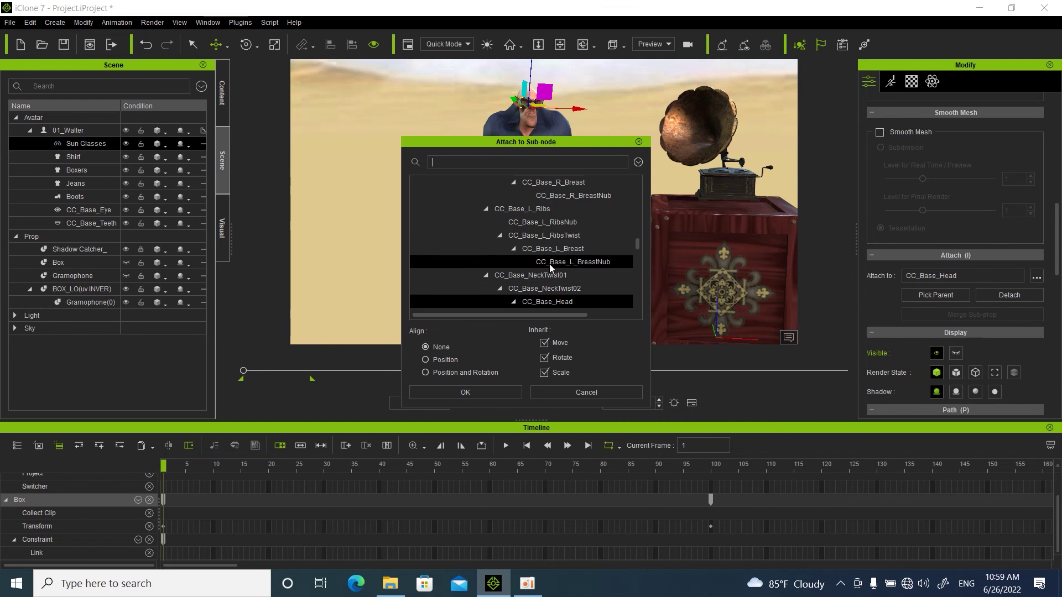
scroll(542, 264, down, 6)
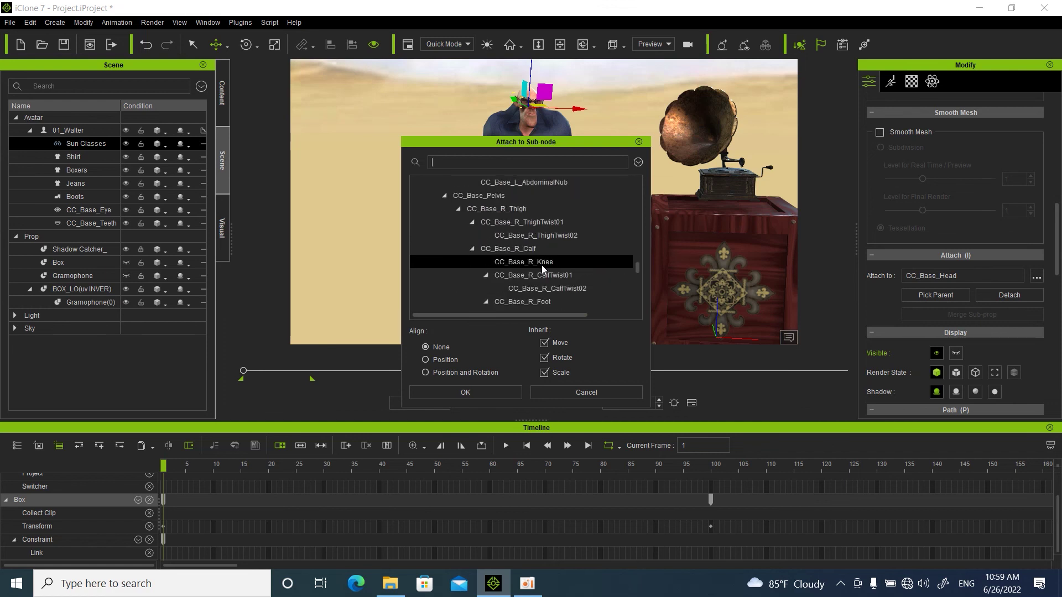
scroll(543, 264, up, 5)
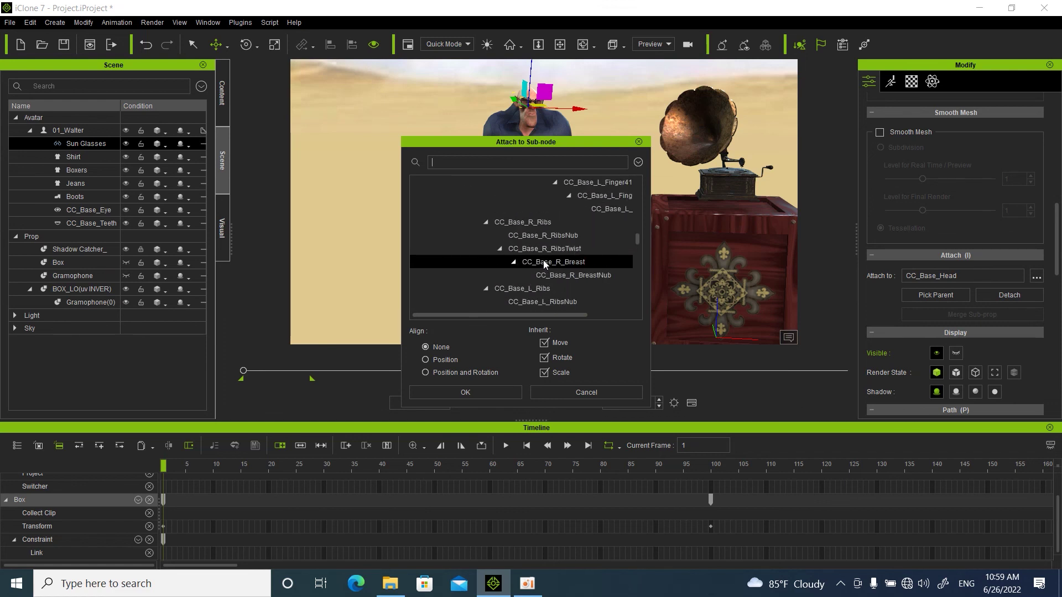
scroll(543, 264, up, 1)
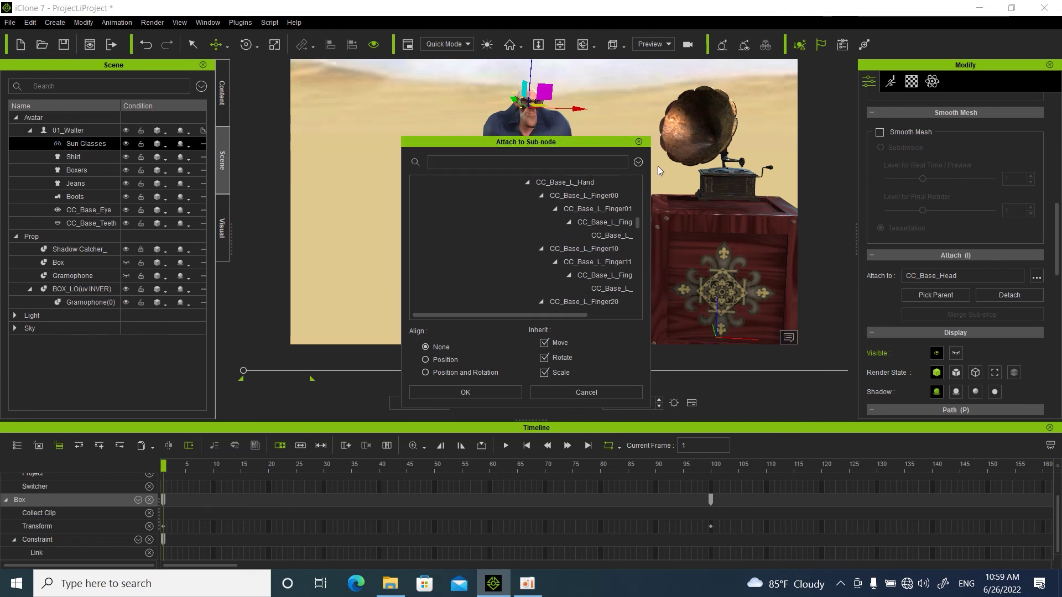
click(638, 142)
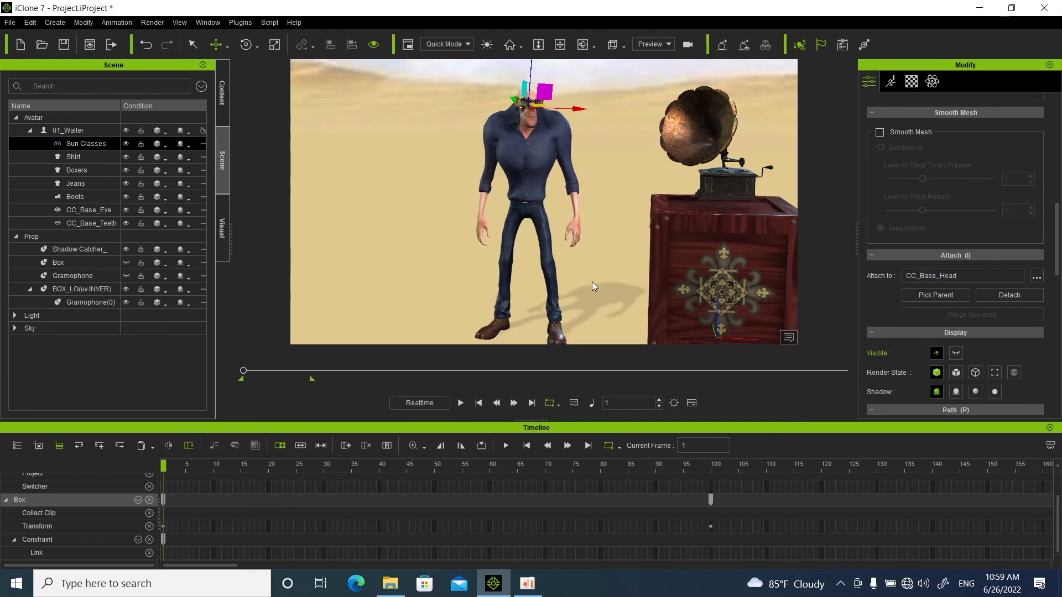
Step: Examine the Sun Glasses on the avatar's head up close with the scale and move gizmos, and frame the whole avatar again
click(560, 44)
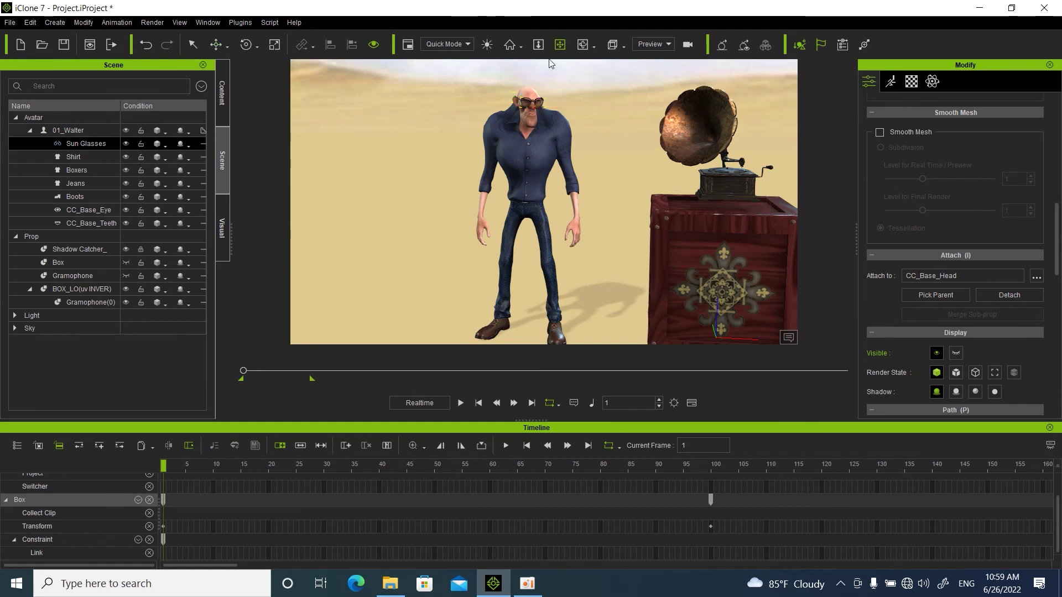
scroll(484, 148, up, 5)
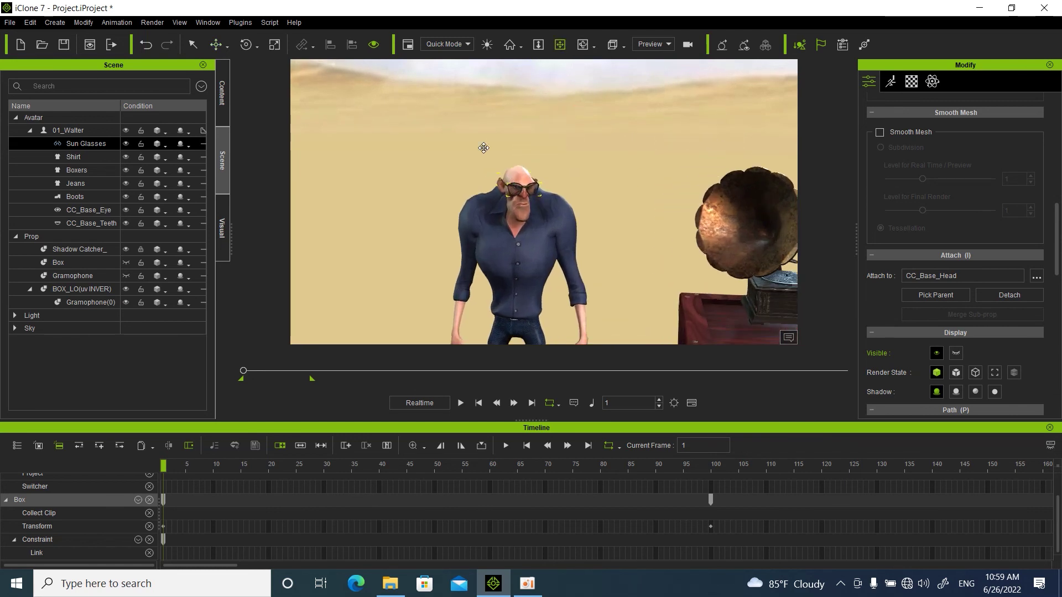
click(275, 45)
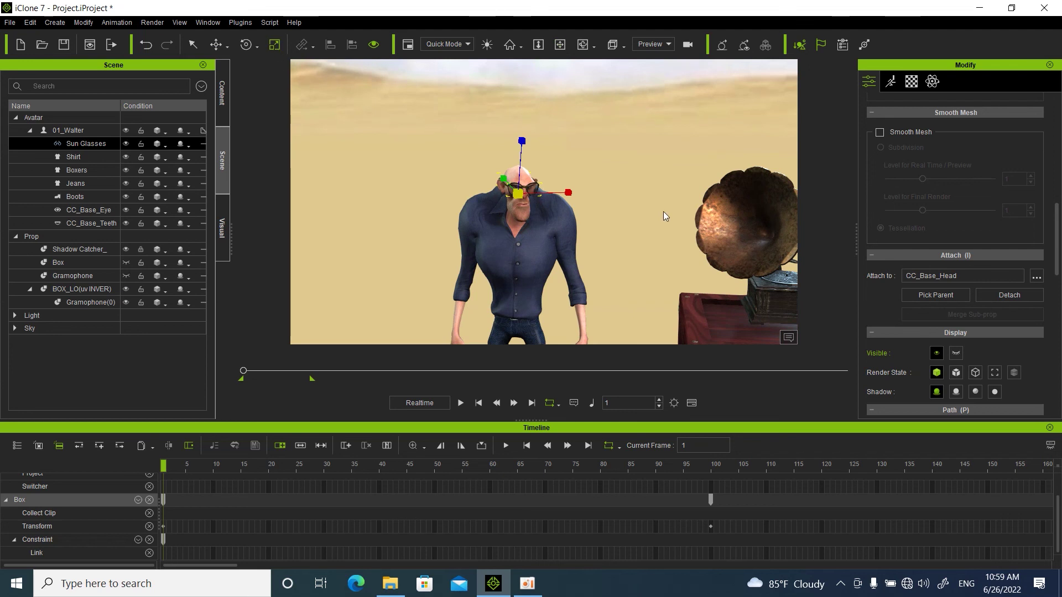
click(217, 44)
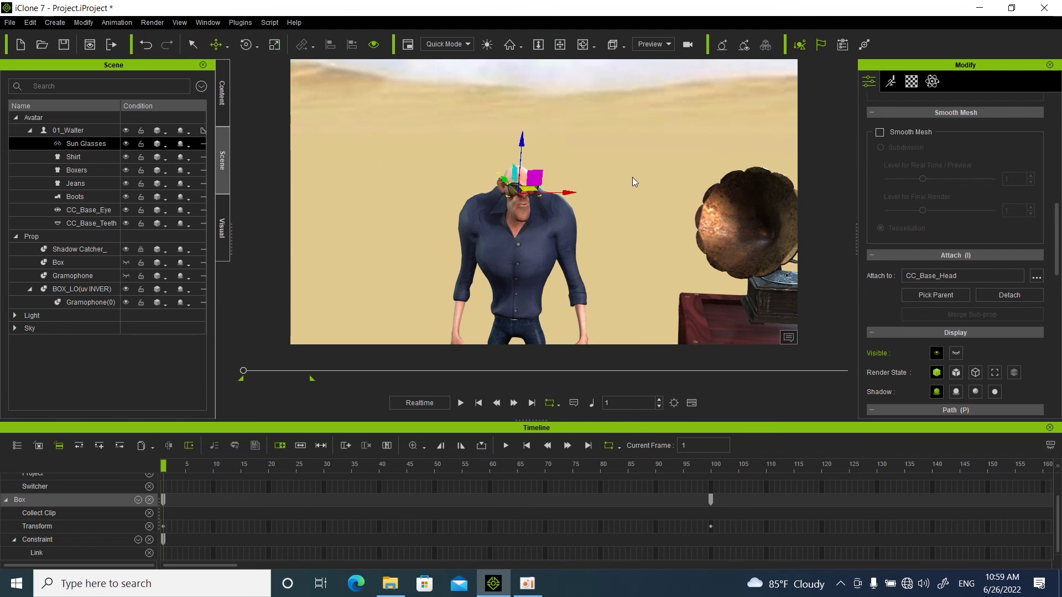
mouse_move(520, 141)
mouse_down()
mouse_move(523, 75)
mouse_move(509, 201)
mouse_move(516, 95)
mouse_move(510, 141)
mouse_up()
click(560, 44)
drag(496, 216, 615, 195)
scroll(616, 195, up, 5)
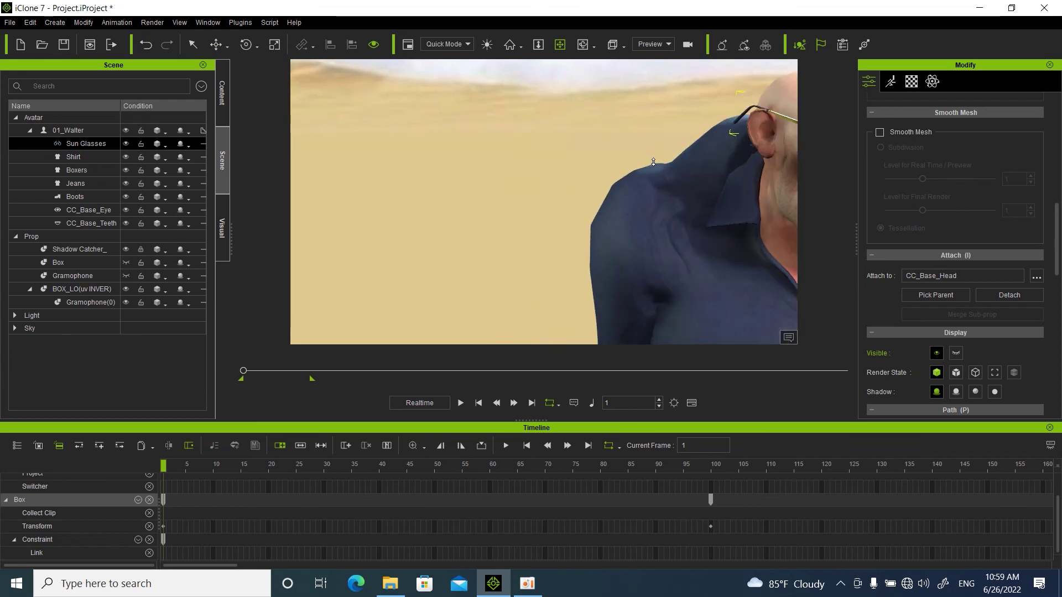
scroll(446, 162, down, 3)
scroll(445, 162, down, 3)
drag(771, 208, 545, 137)
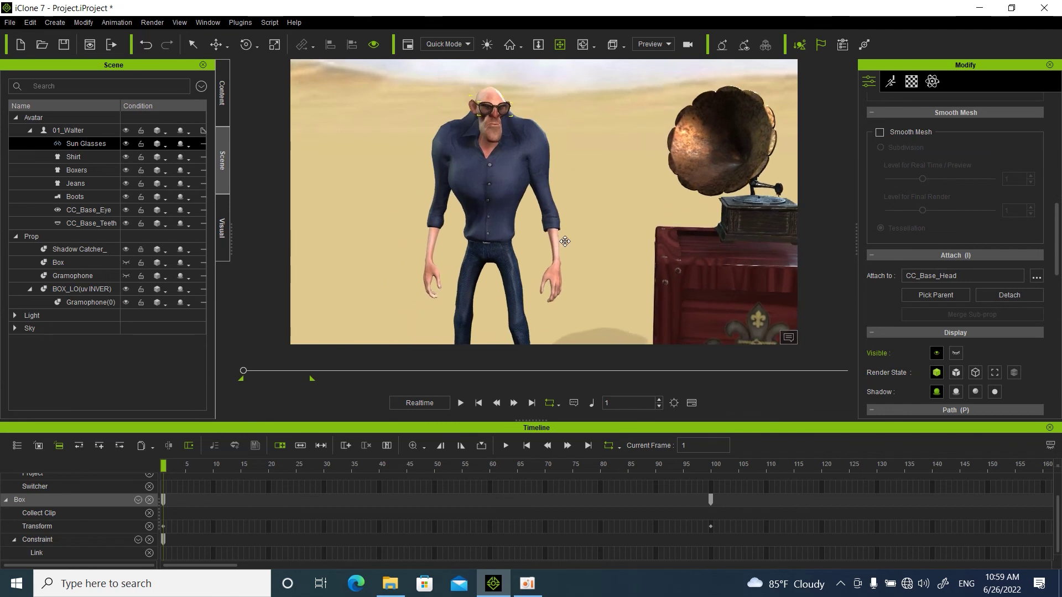